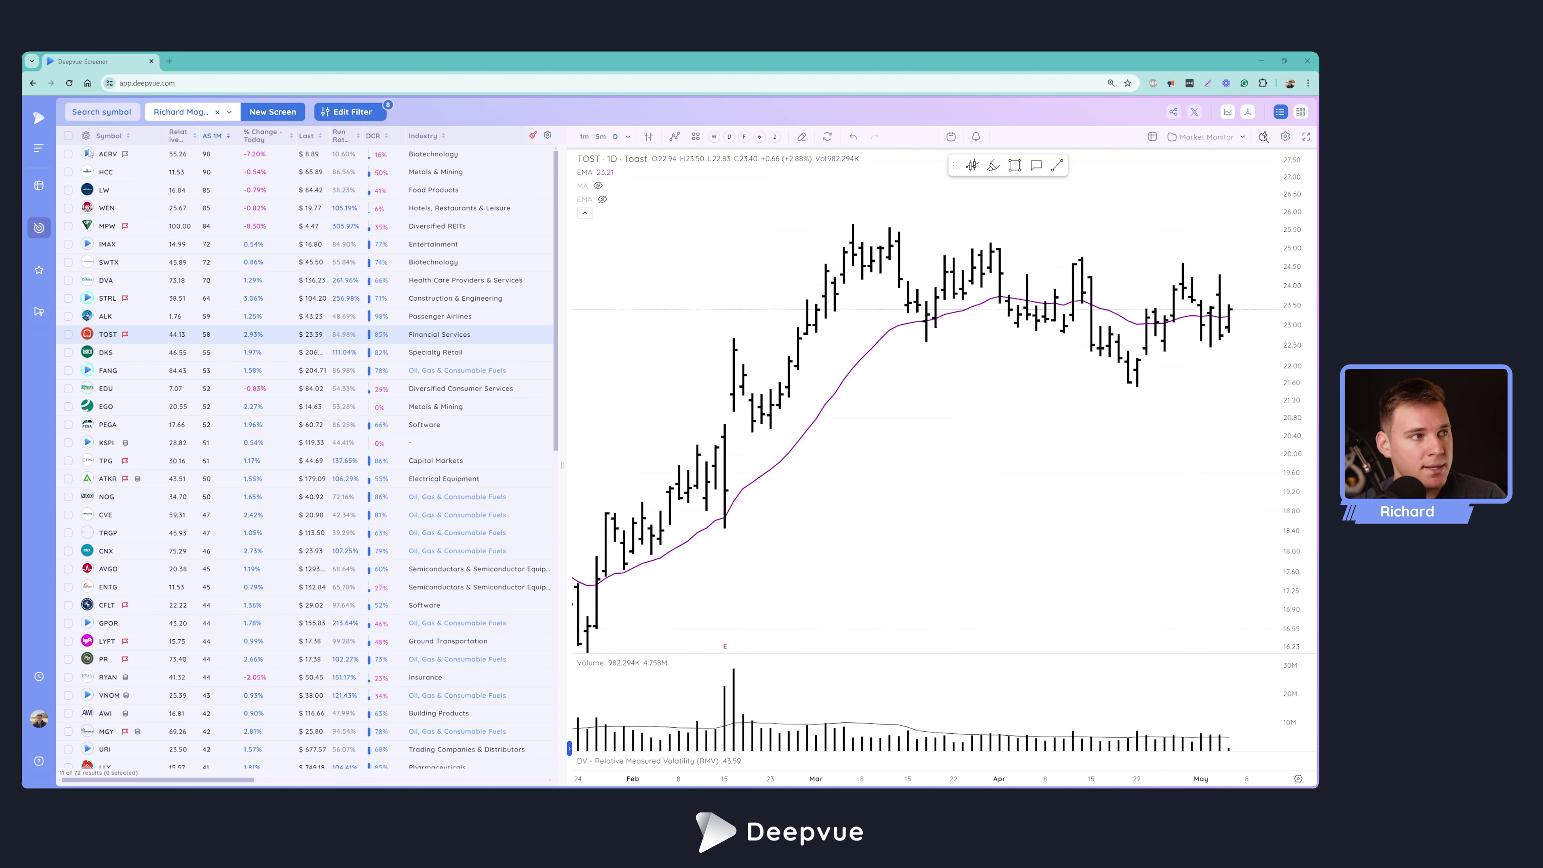
Step: Clear the loaded screen to list all stocks and start a new screen with no filters
click(217, 112)
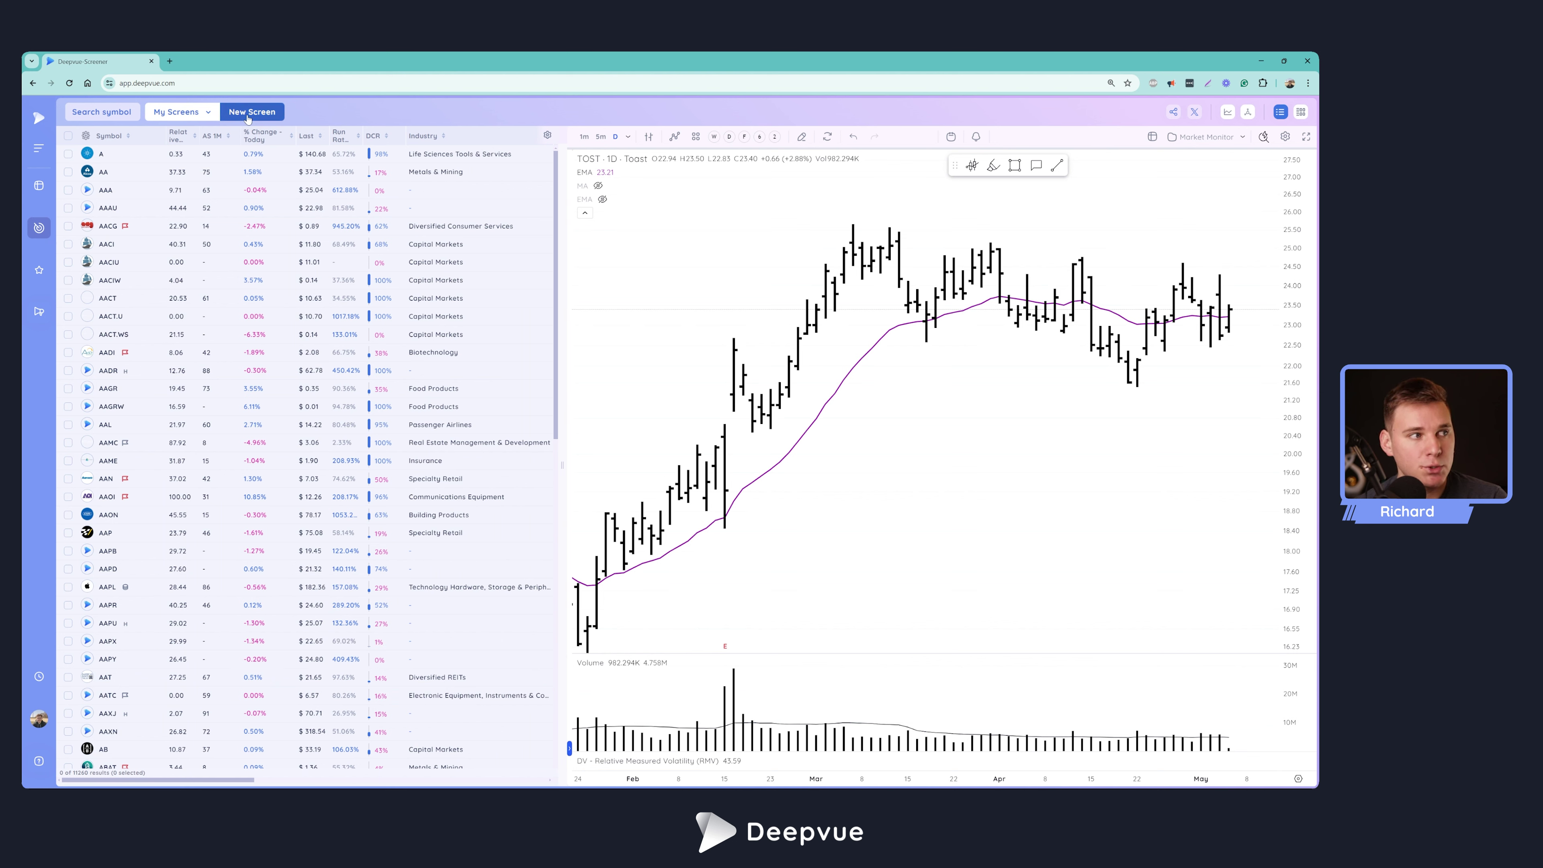
click(248, 115)
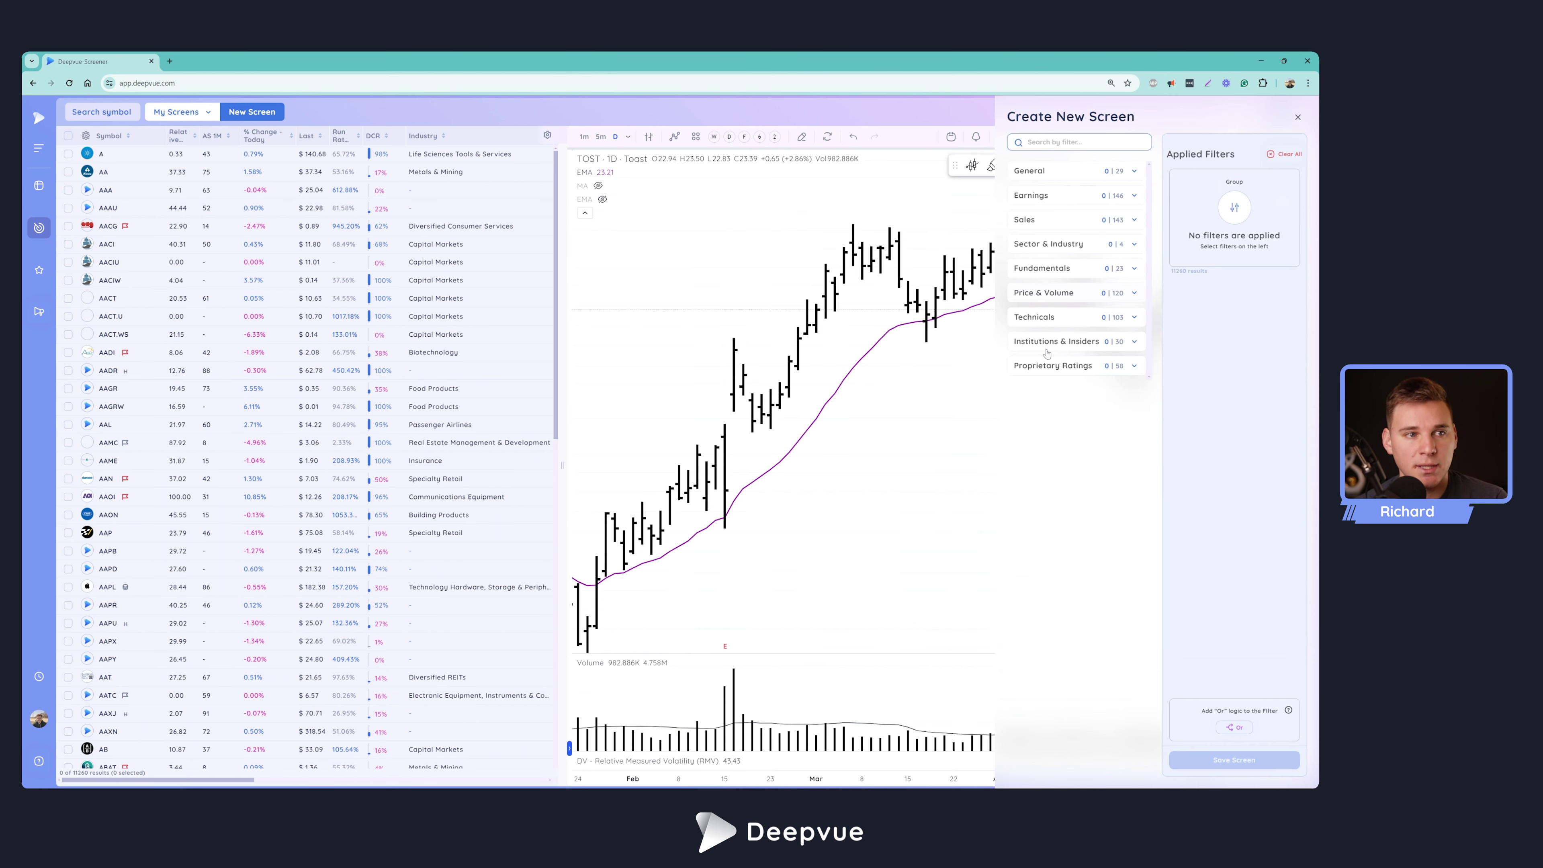
click(1134, 172)
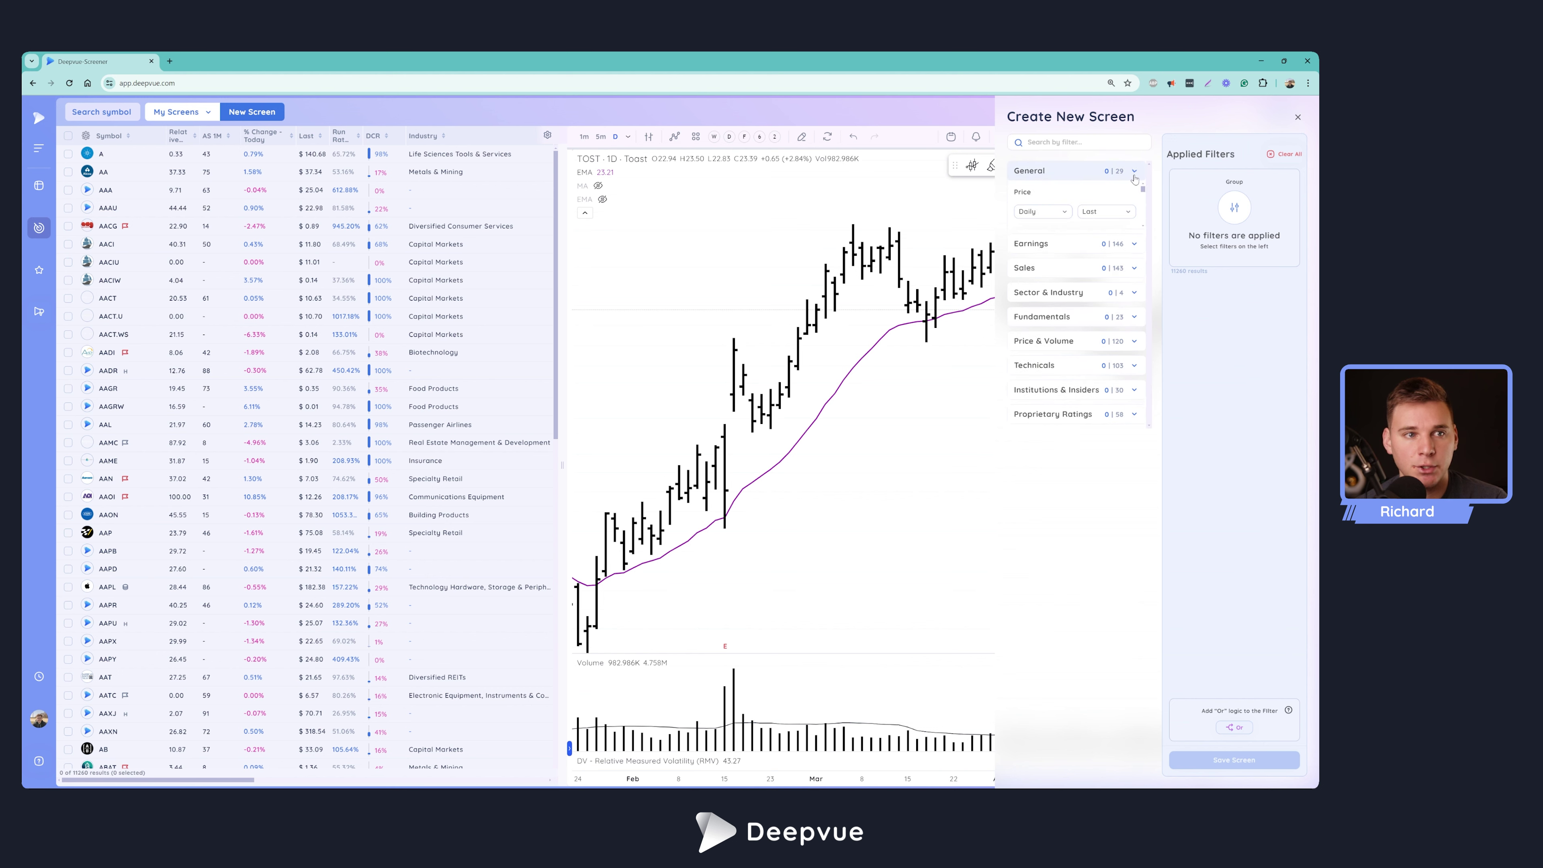
click(1134, 172)
click(1134, 220)
click(1135, 222)
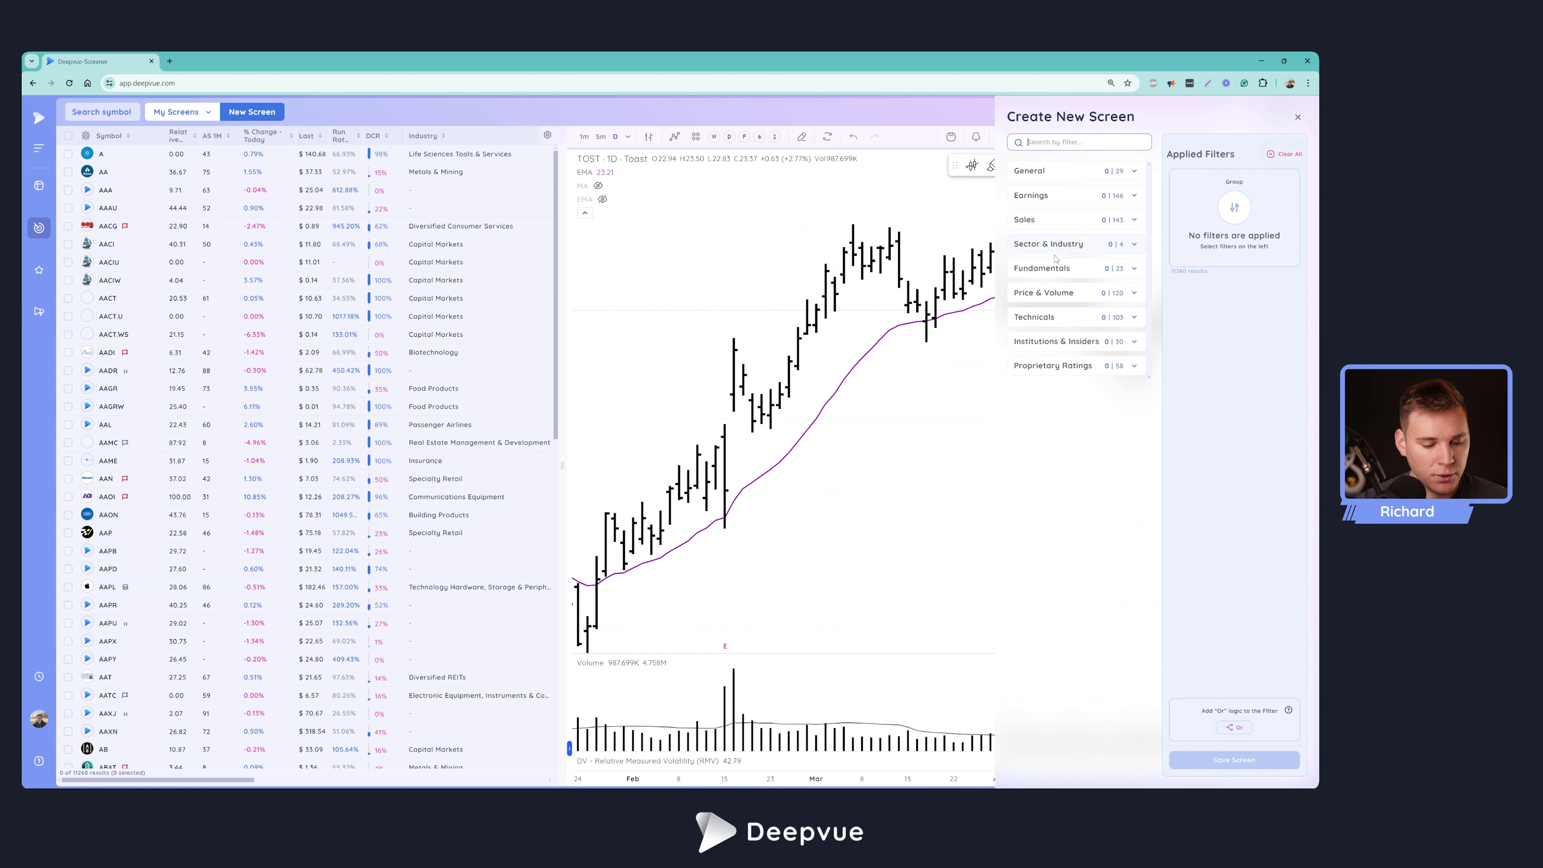
Step: Add a Dollar Volume greater than $20M filter, leaving 829 results
text(dolla)
click(1039, 501)
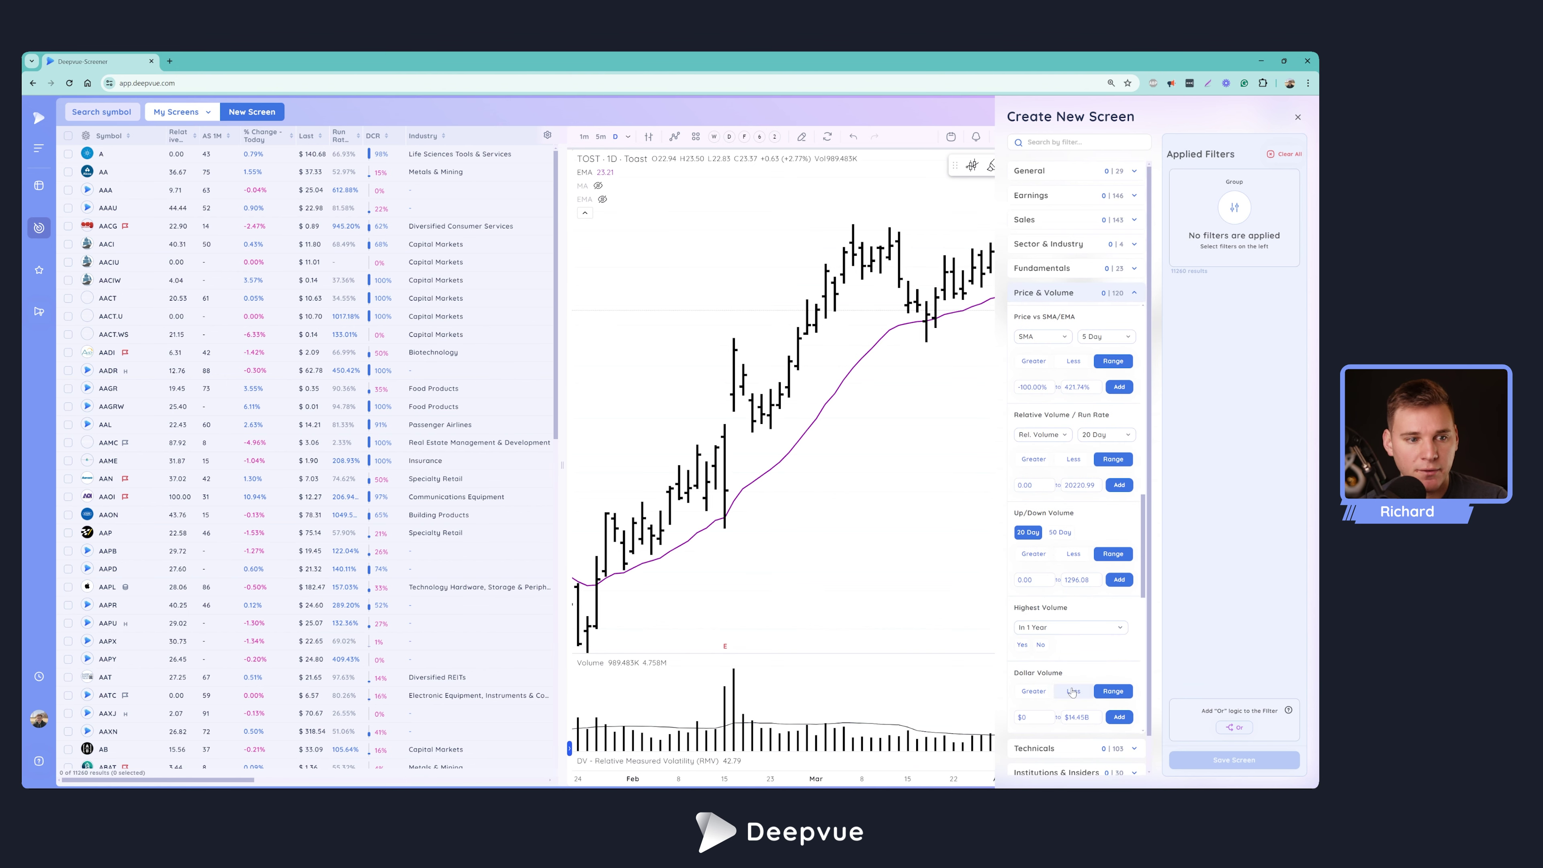
click(1032, 692)
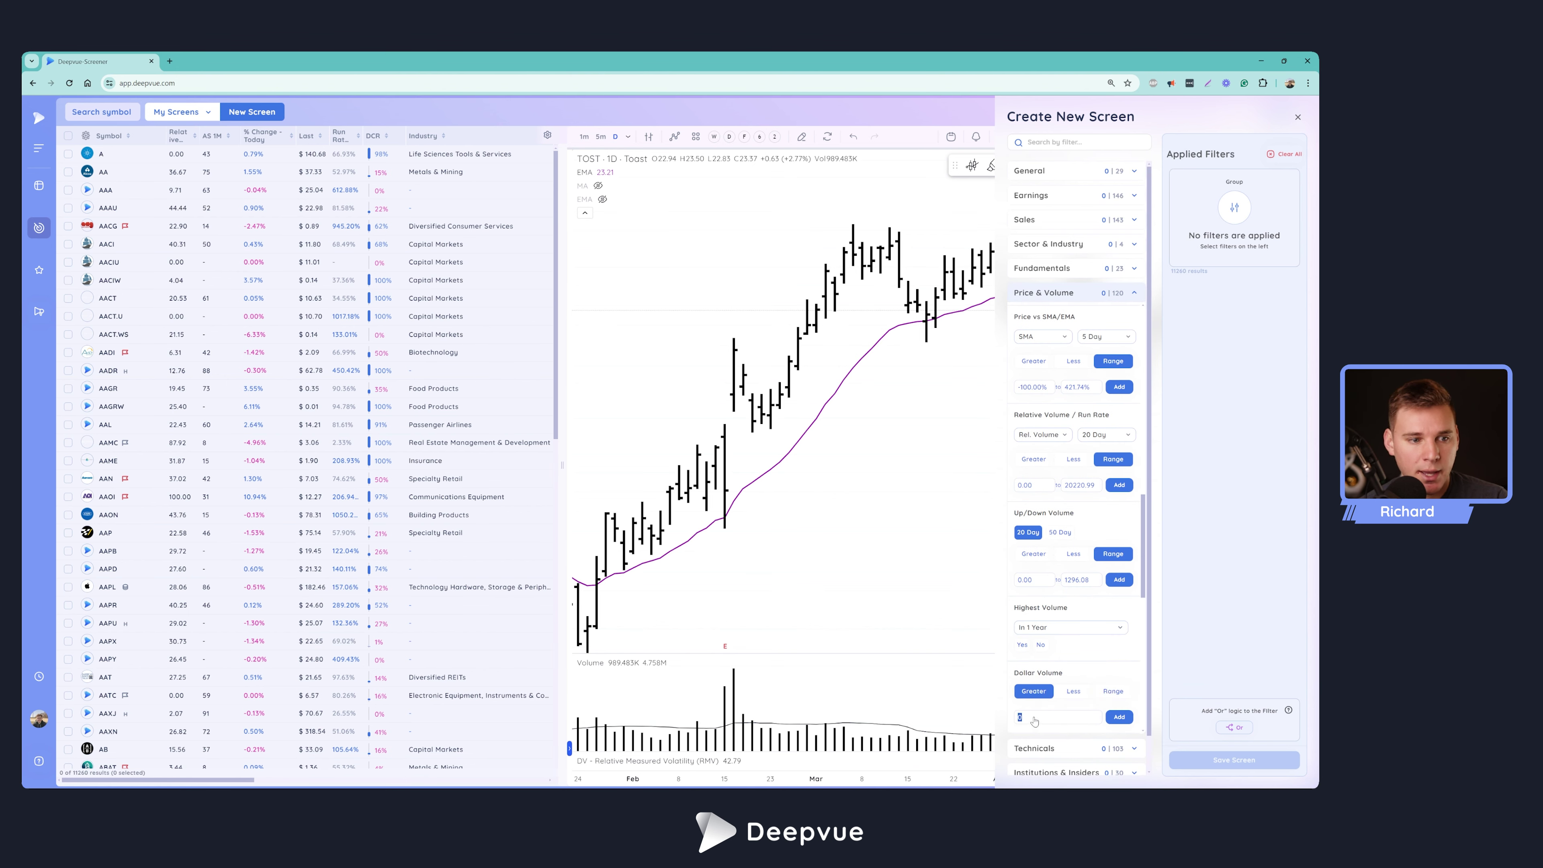
text(2,000,0)
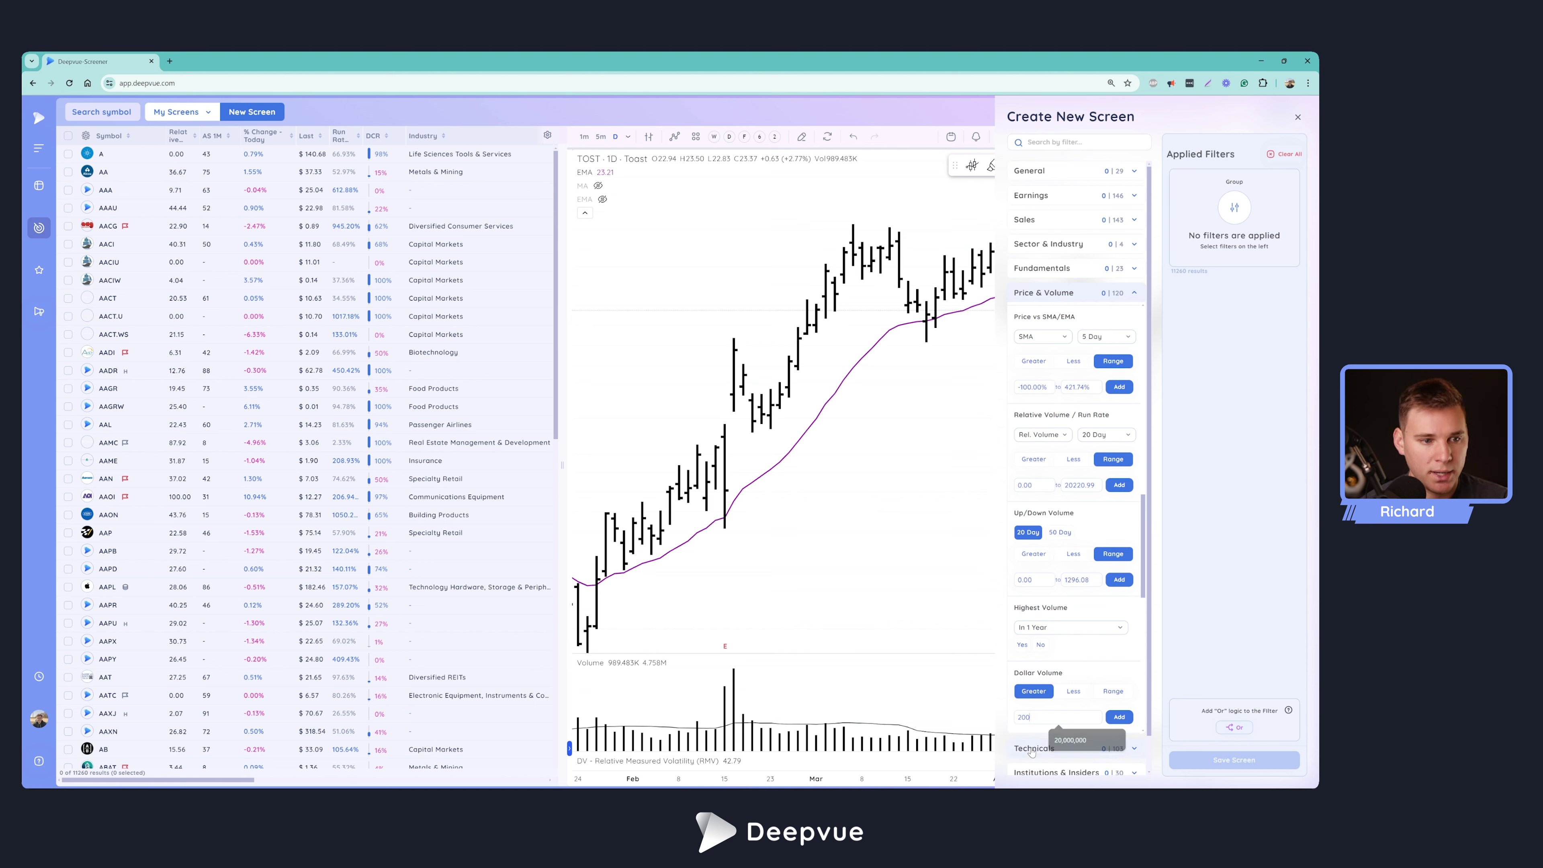
text(000,000)
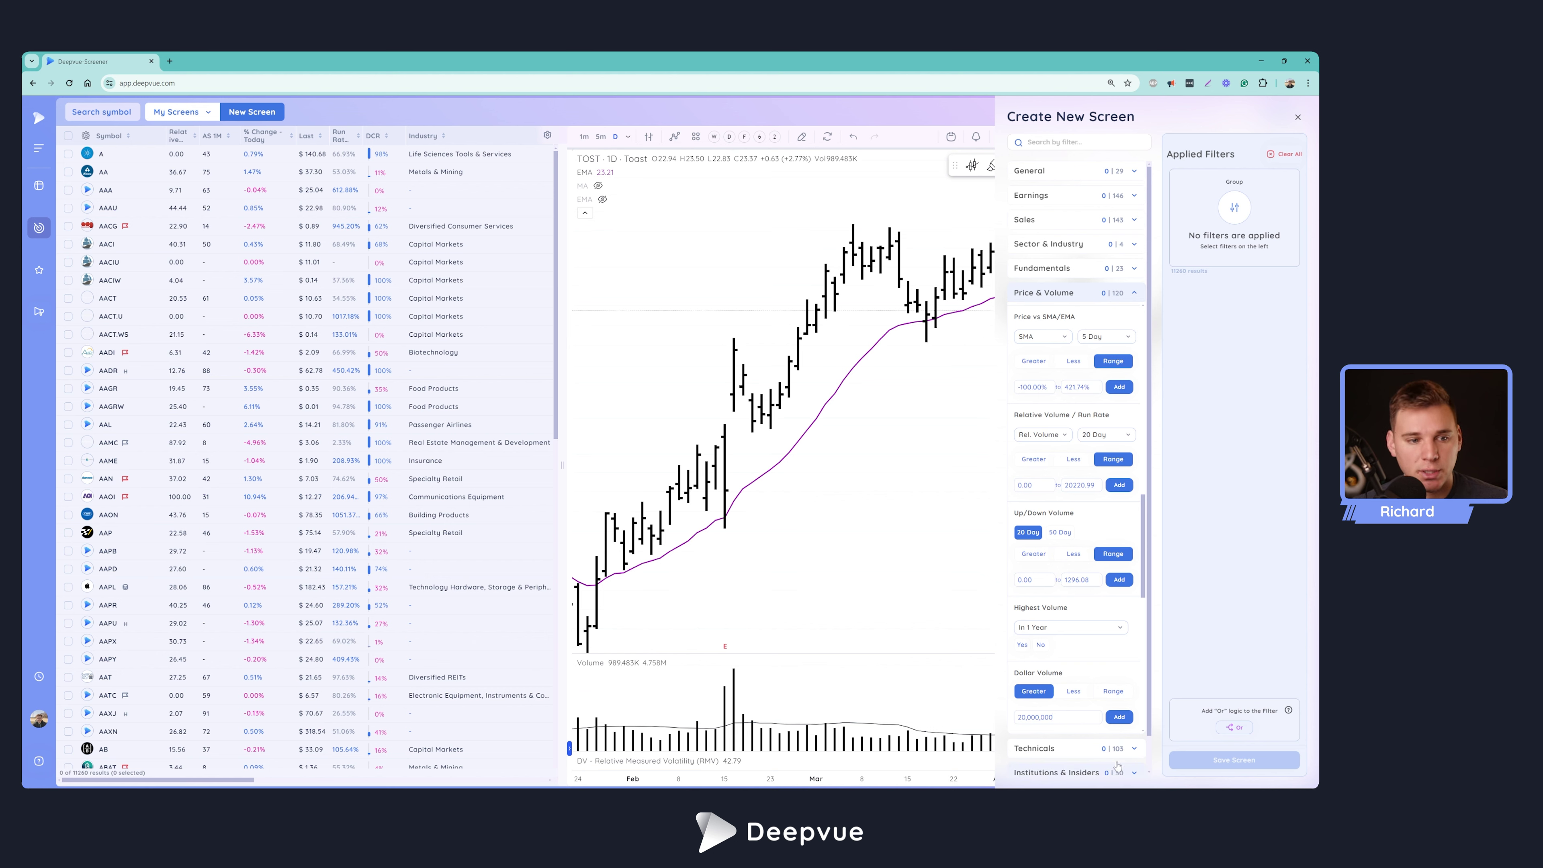
click(1118, 718)
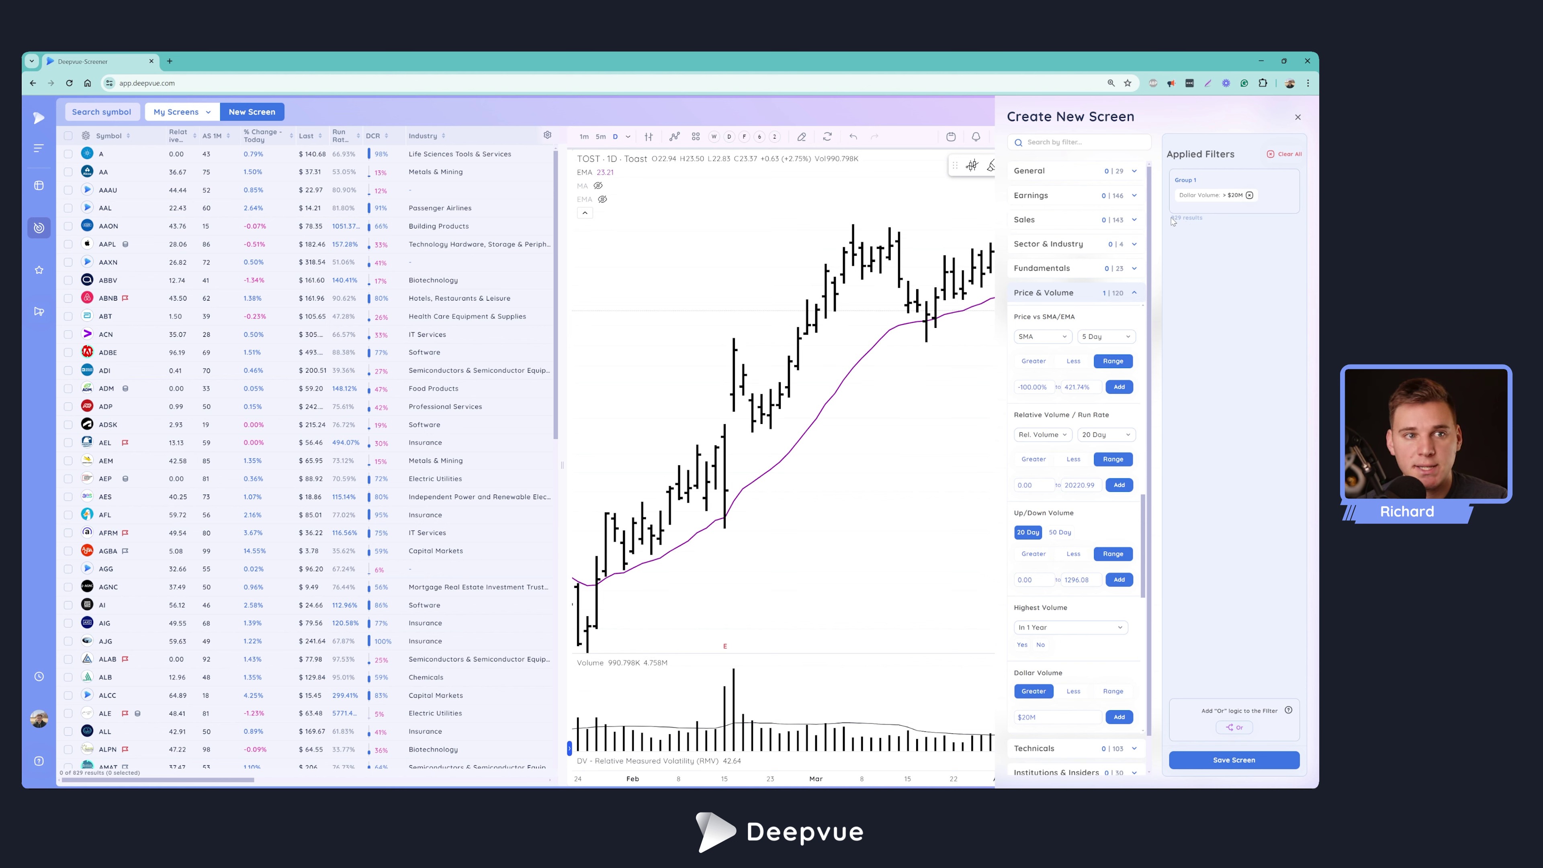
drag(1170, 217, 1202, 218)
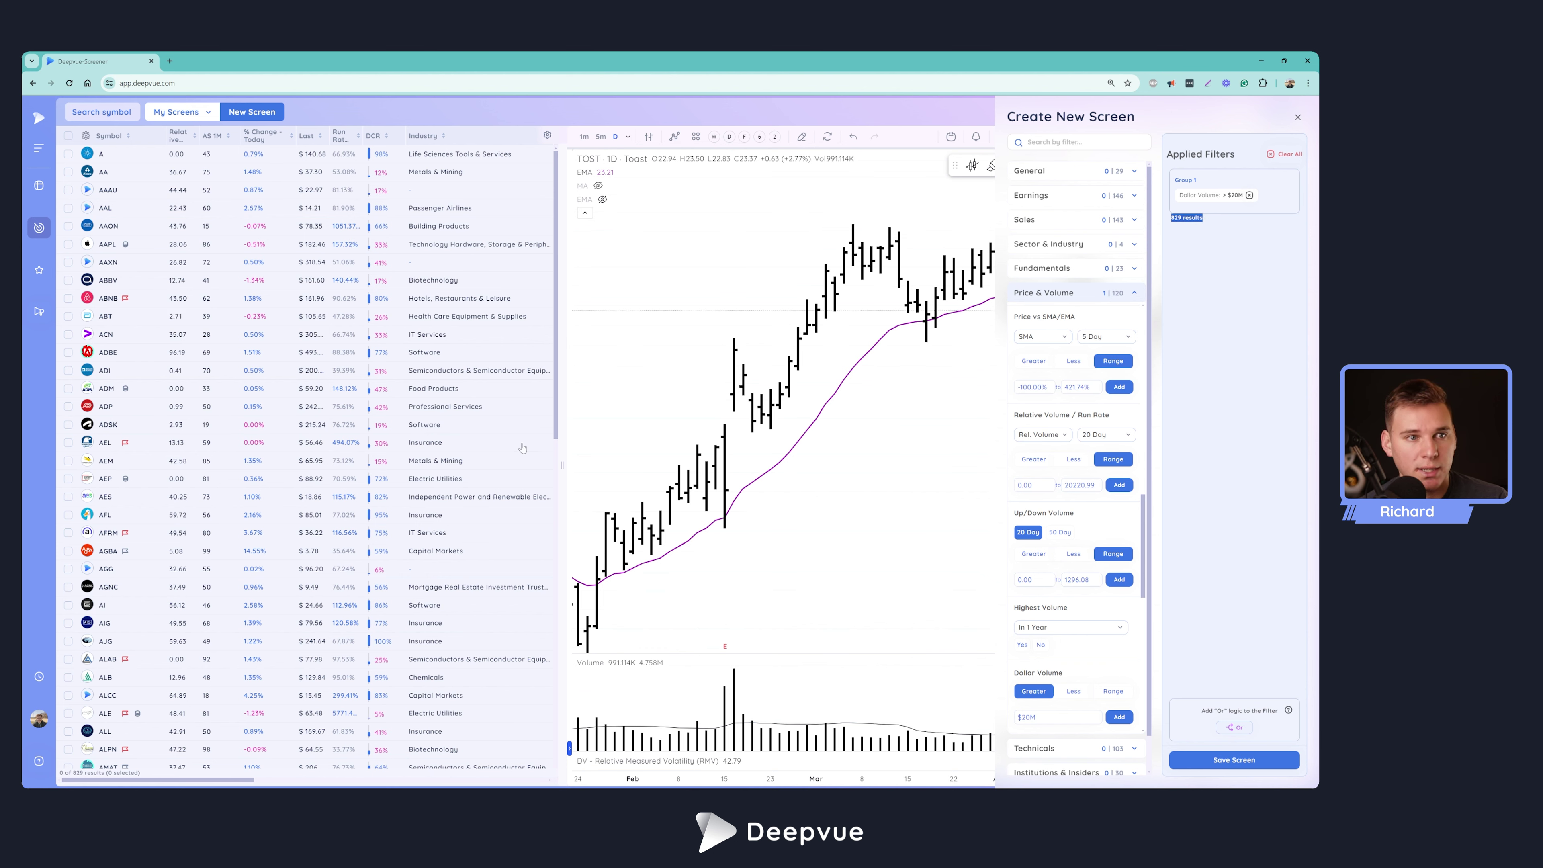
Step: Find the ADR filter under Technicals and set it to measure as a percentage
click(1233, 259)
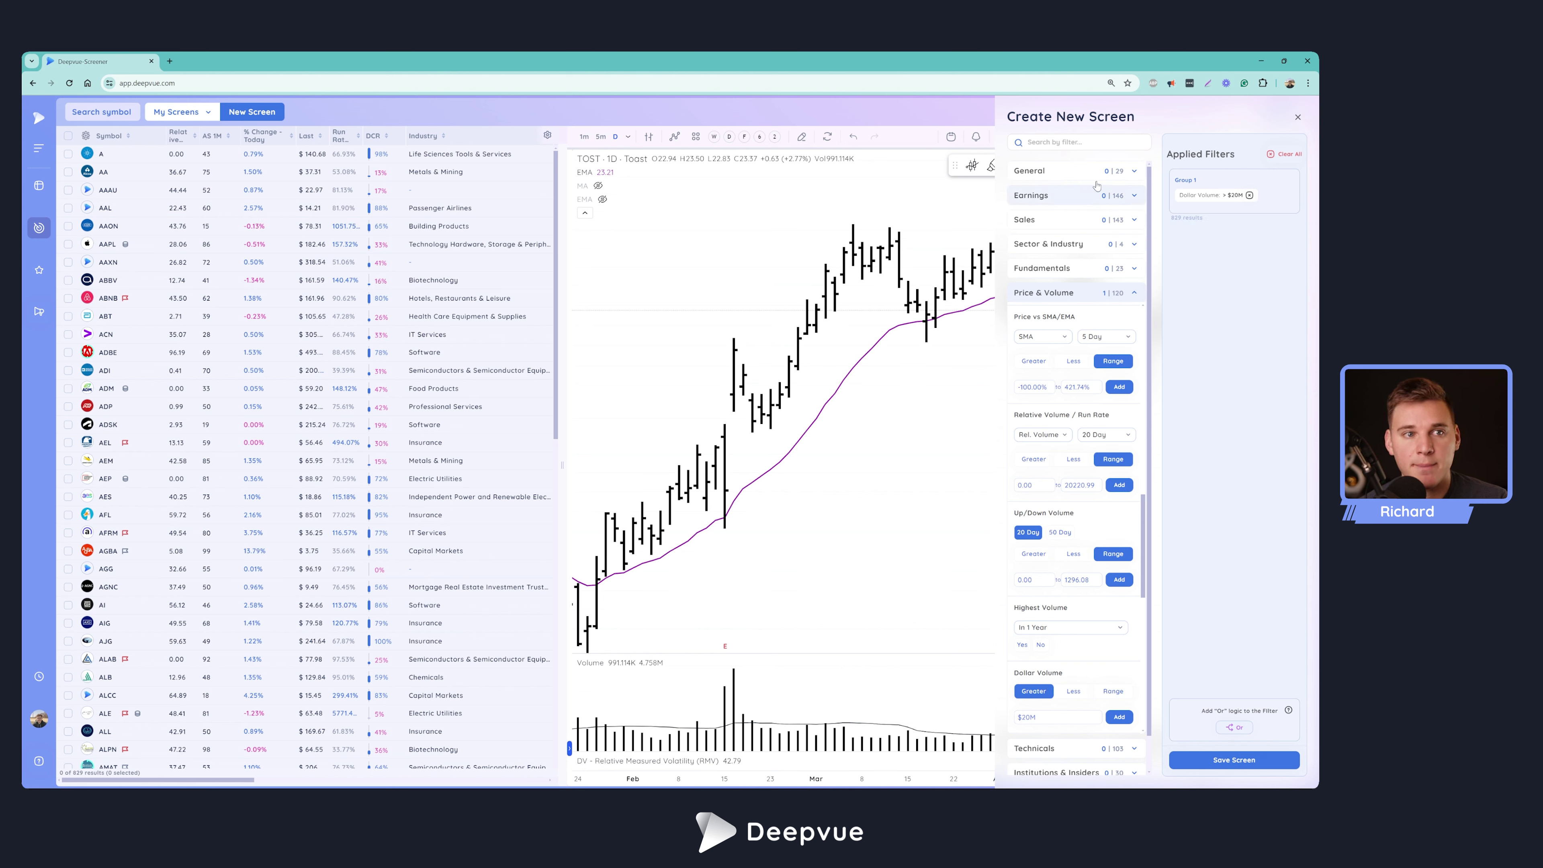
click(1044, 141)
text(adr)
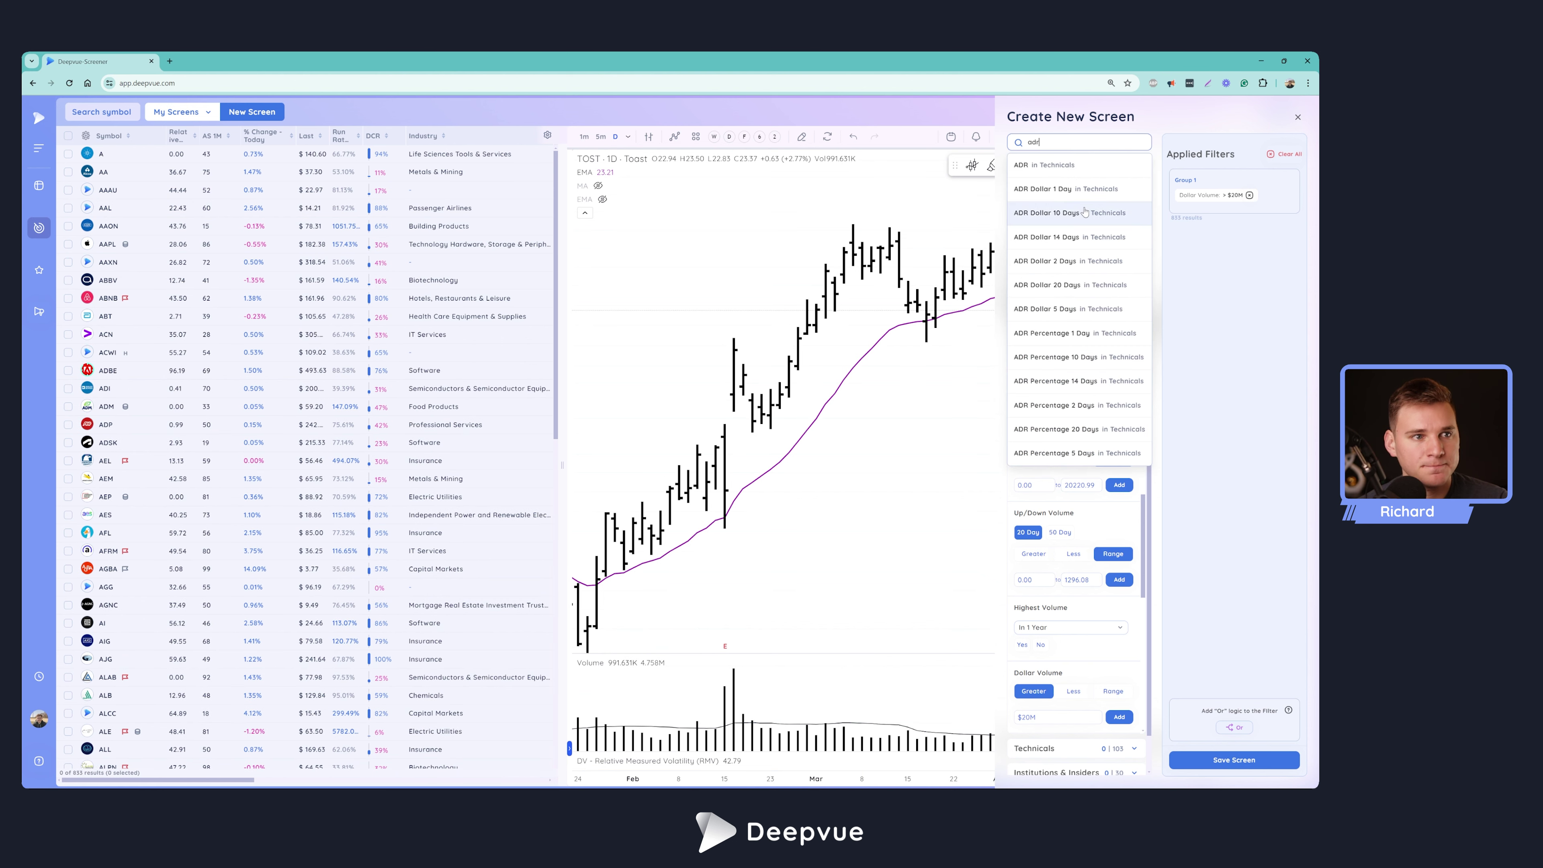
click(1078, 341)
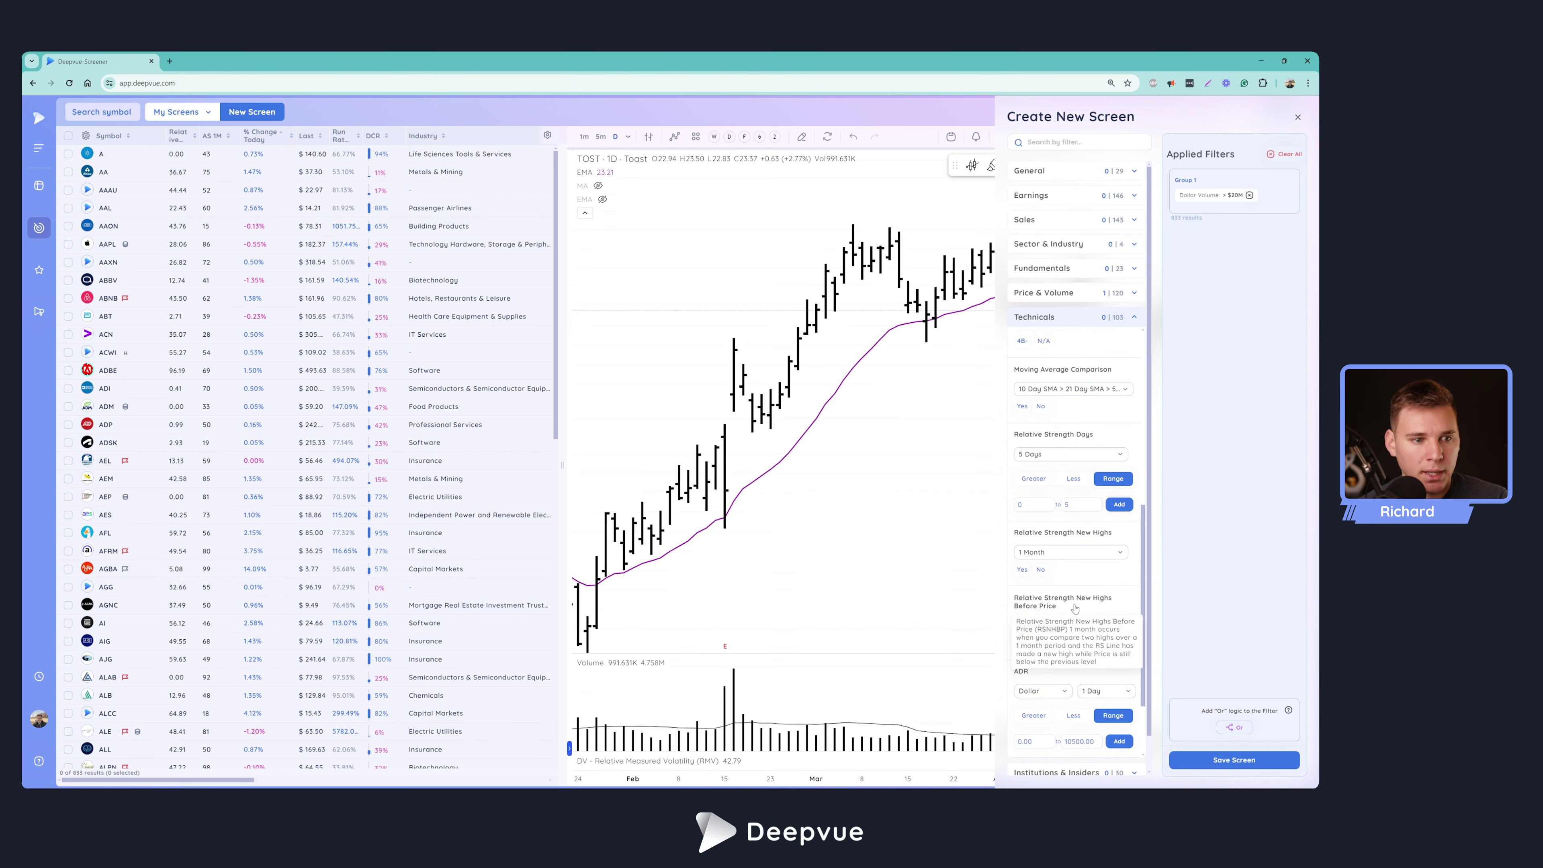
click(1049, 692)
click(1053, 729)
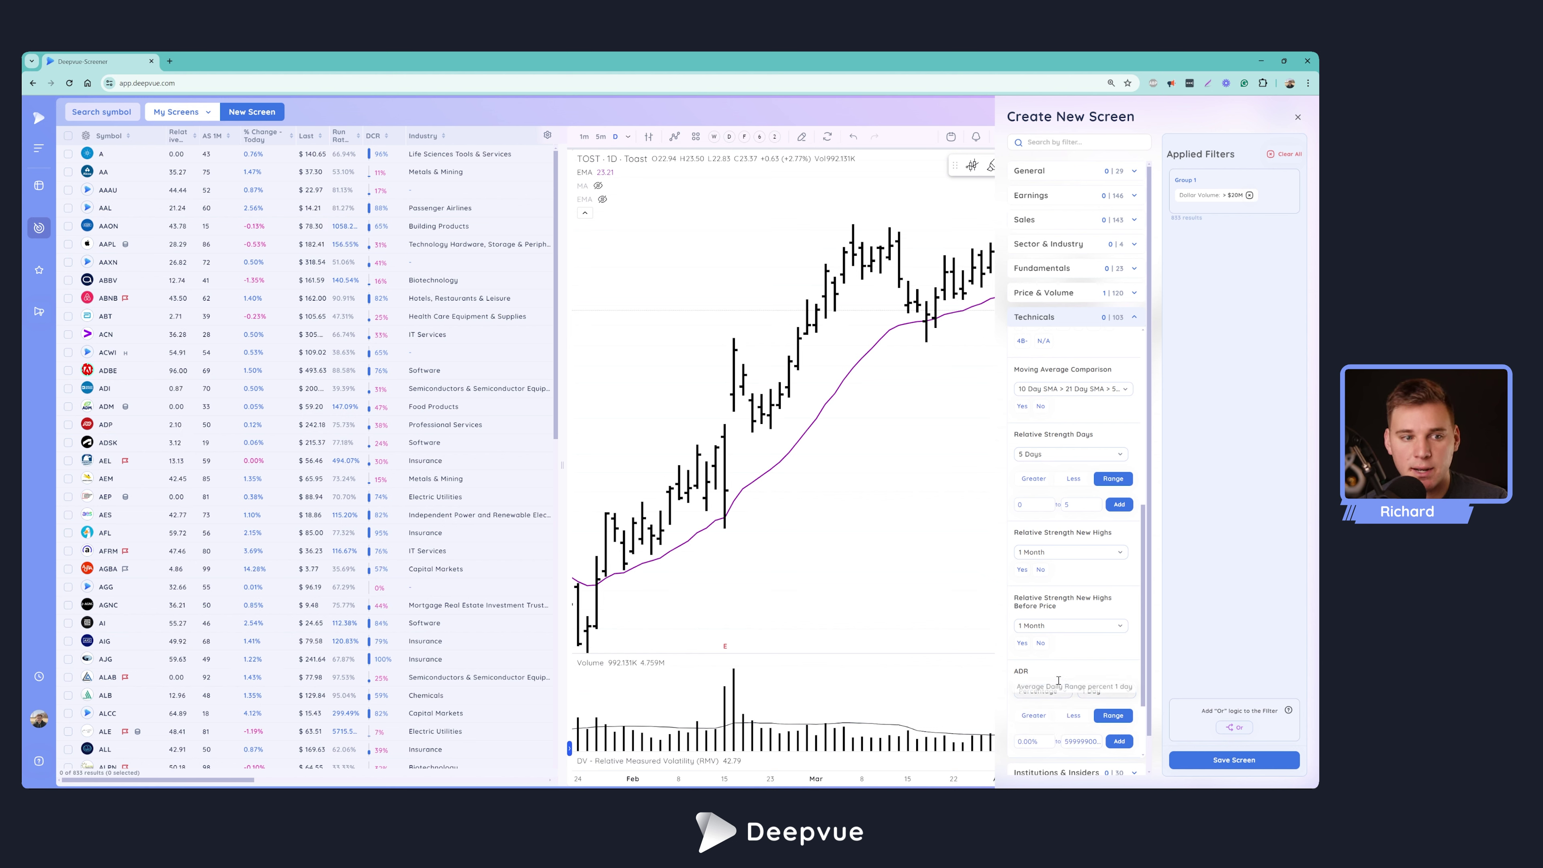
Step: Set the ADR period to 10 Days, require greater than 2%, and add the filter
scroll(1081, 669, down, 2)
click(1103, 597)
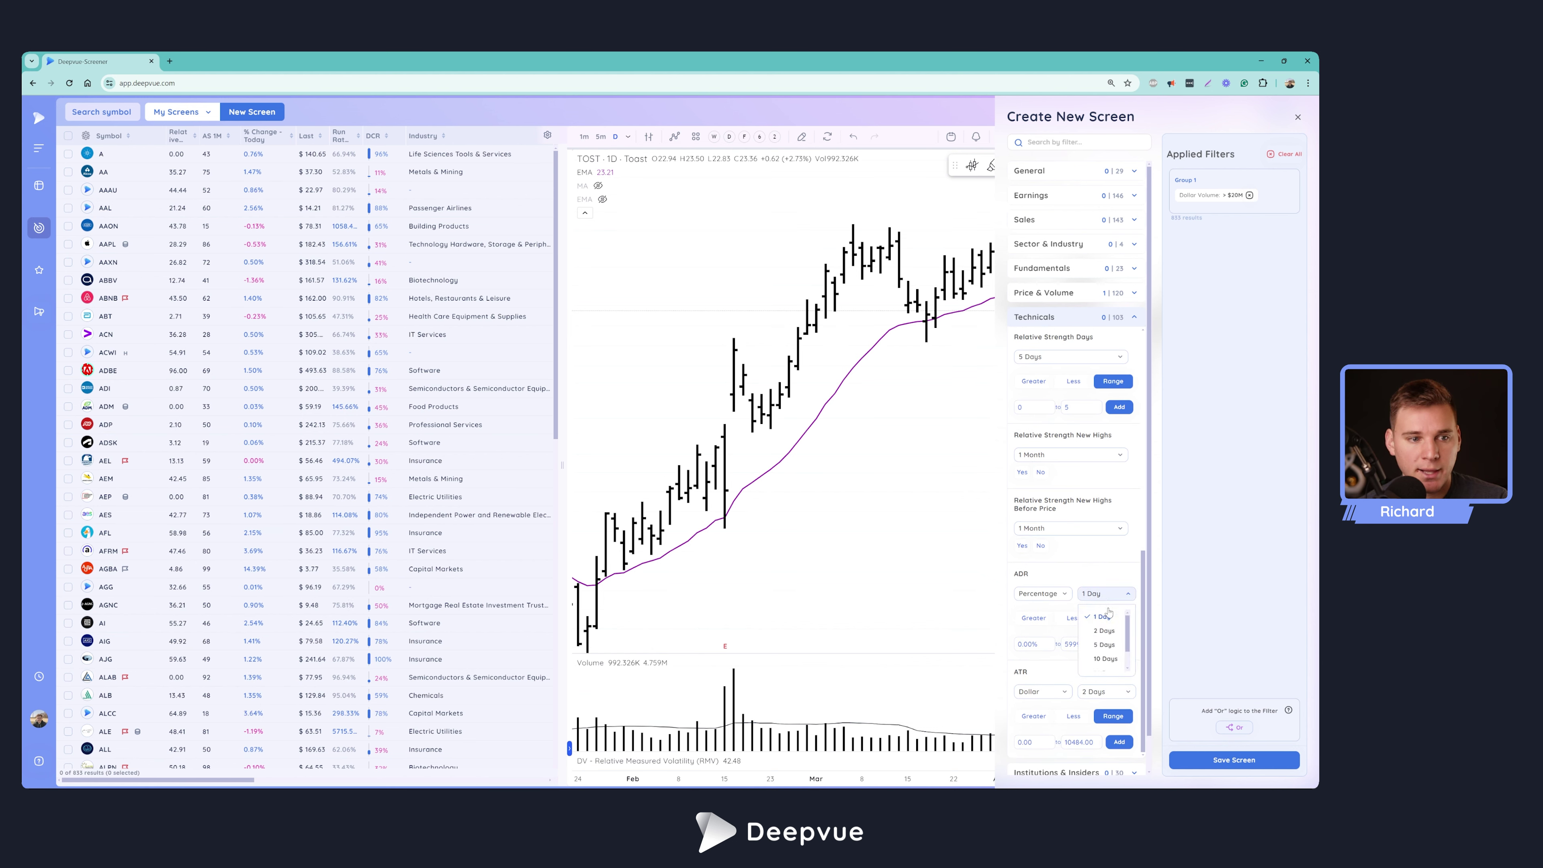
click(1105, 659)
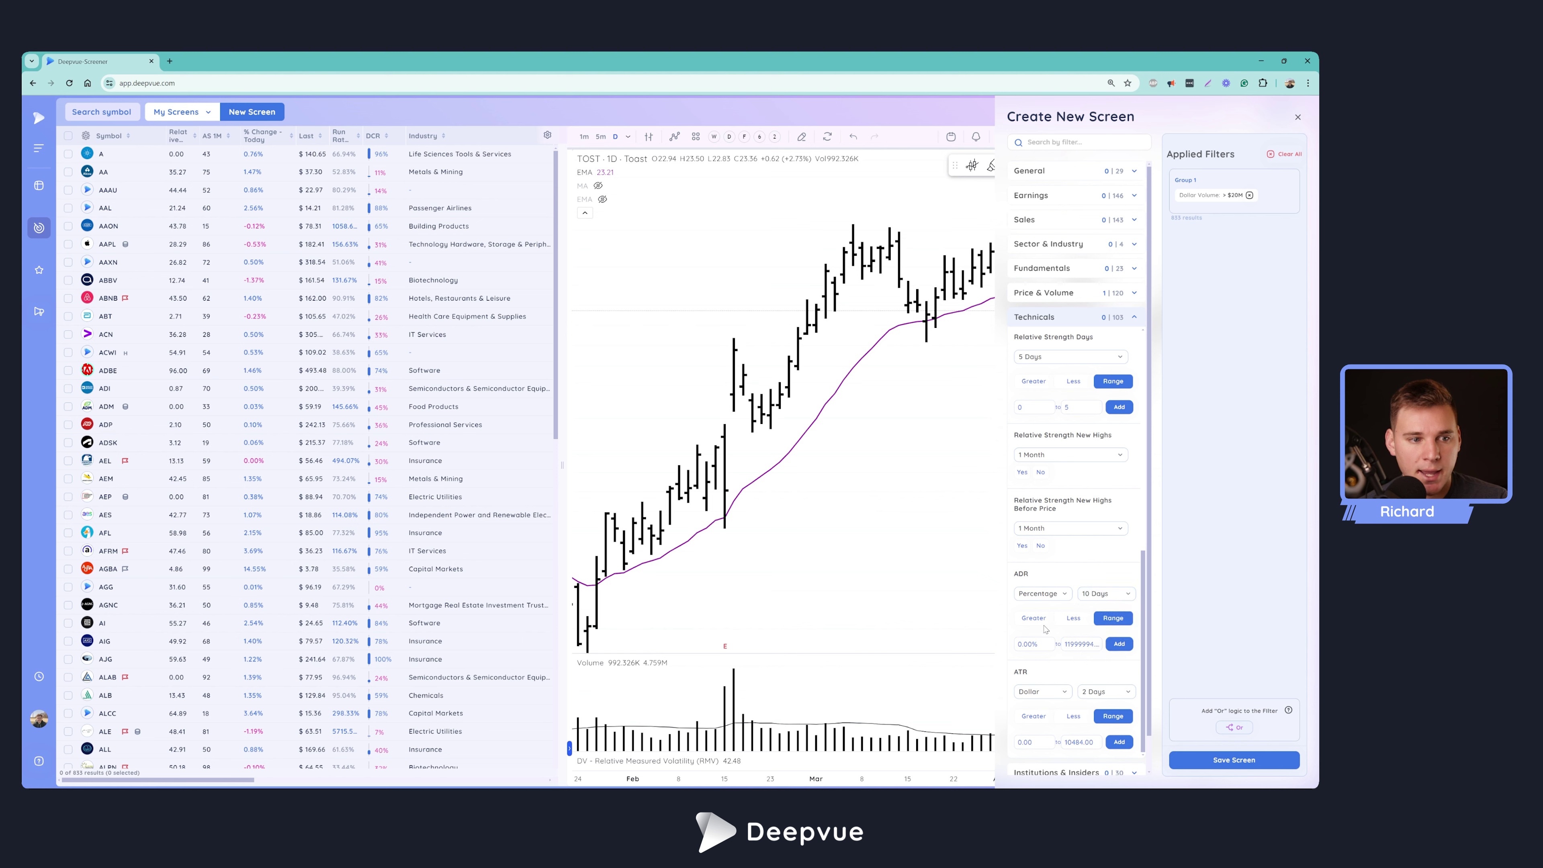
click(1040, 626)
click(1037, 646)
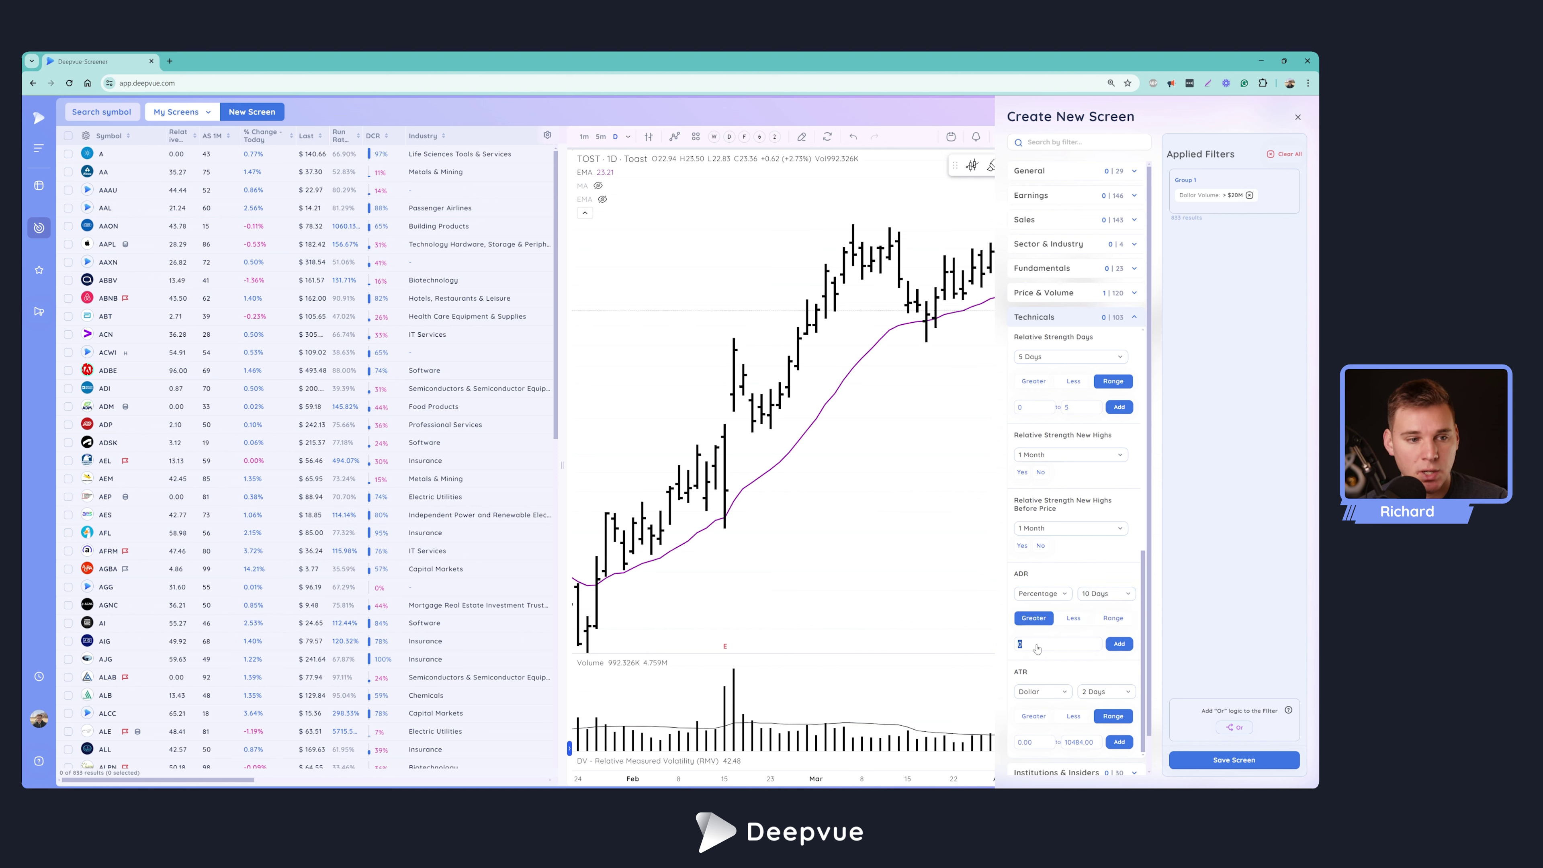
text(2)
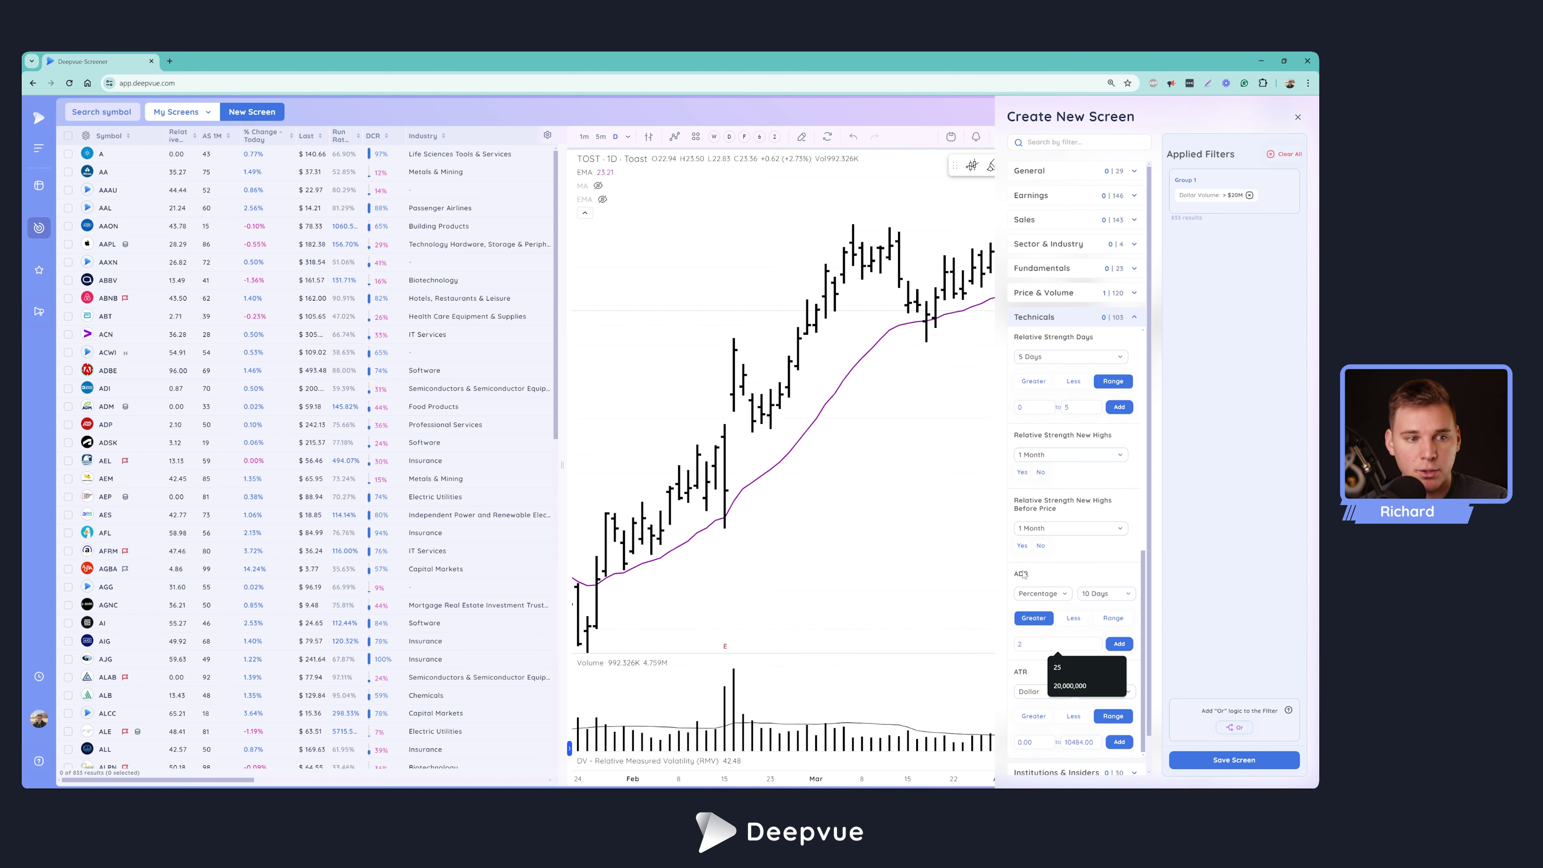
mouse_move(1020, 578)
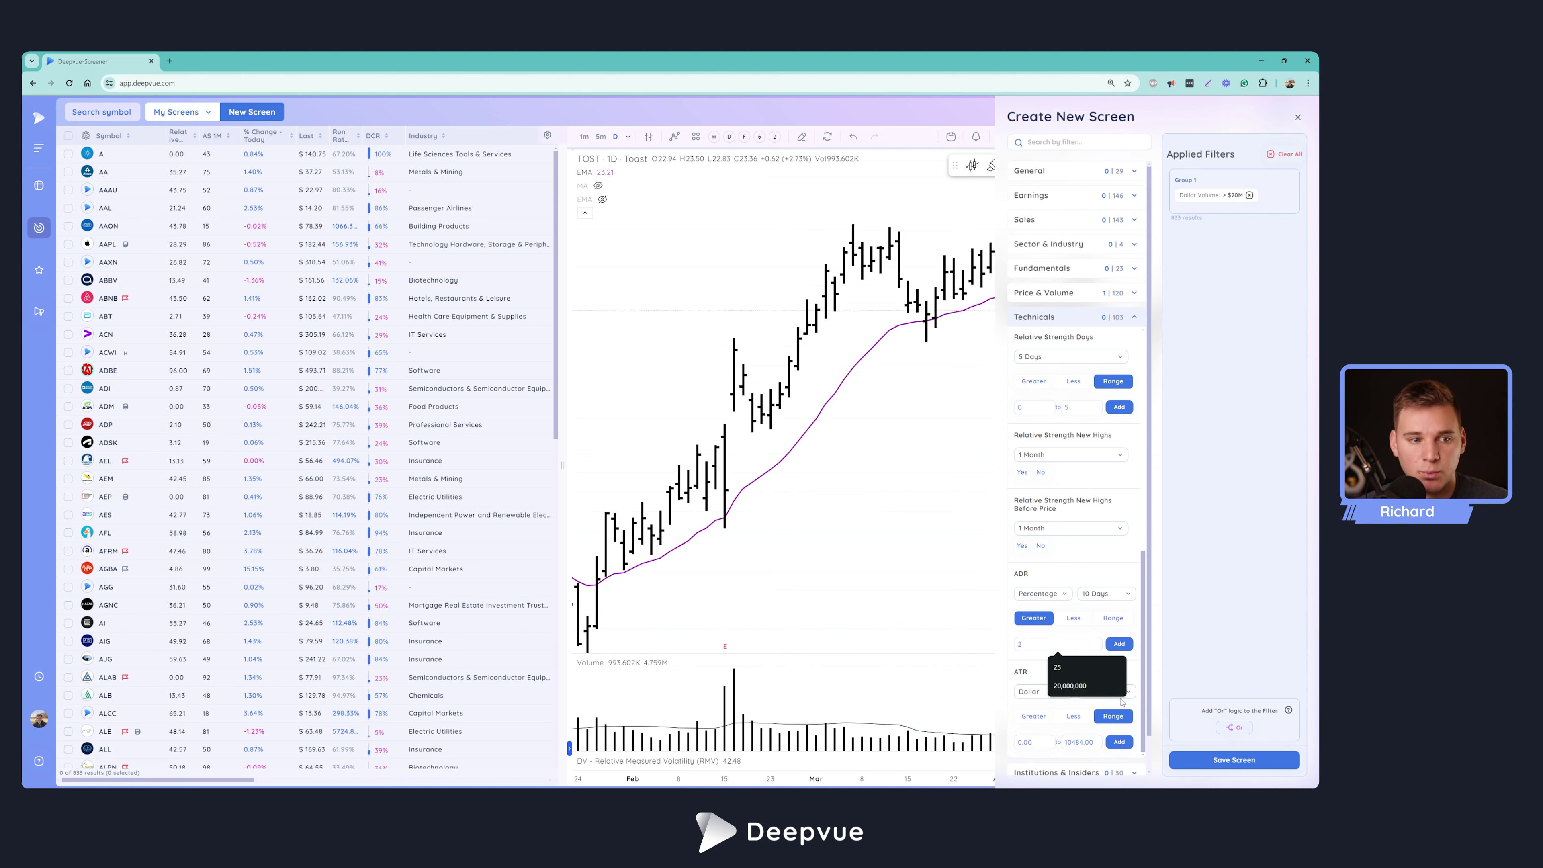
click(1119, 644)
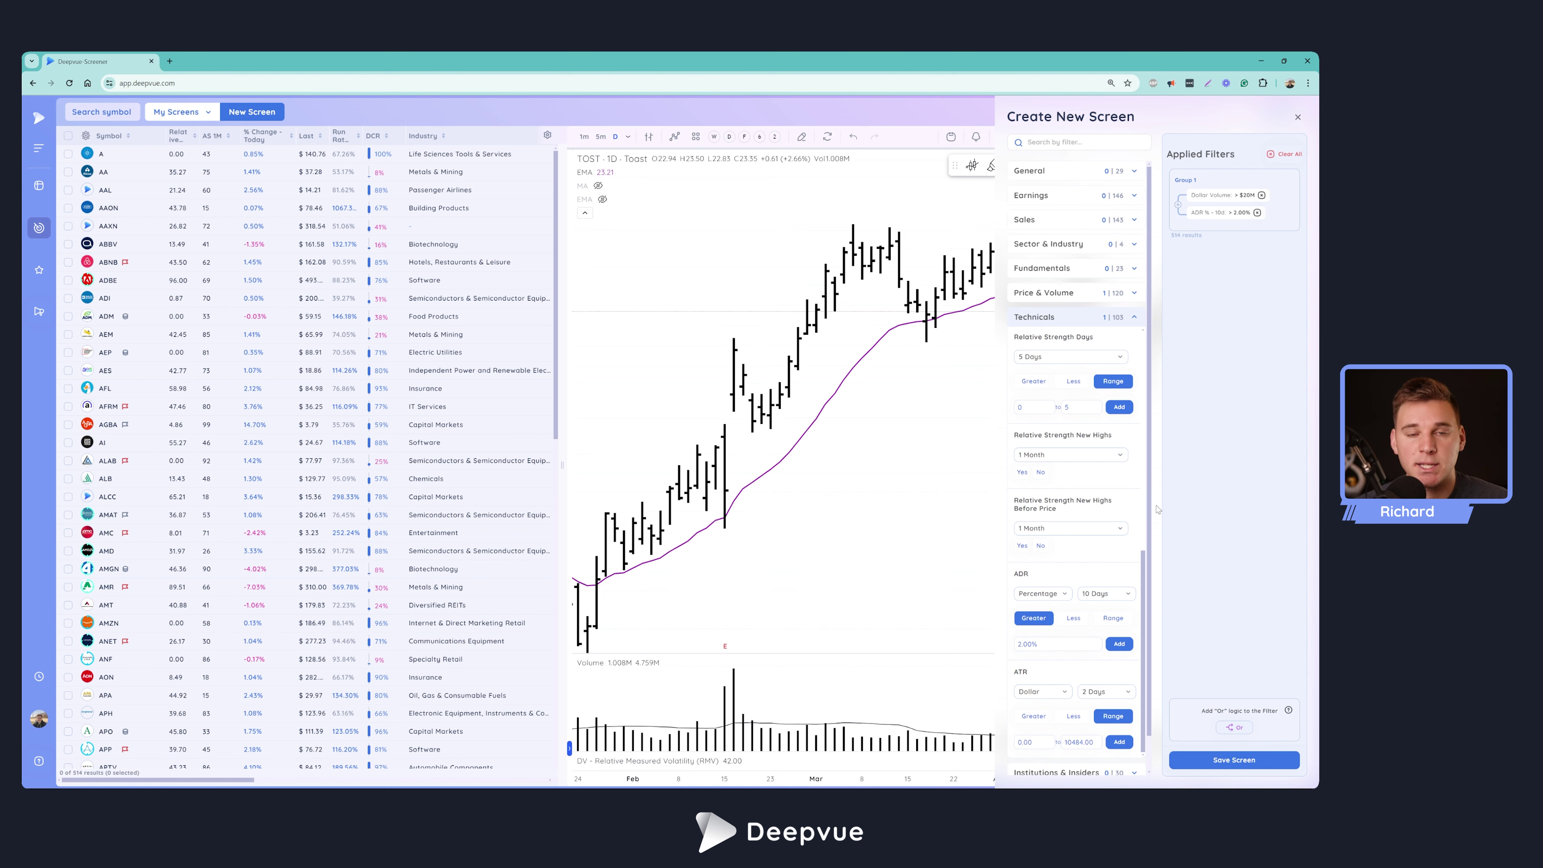
Step: Search for 'price vs' and set Price vs SMA/EMA to the 21 Day EMA
click(1044, 144)
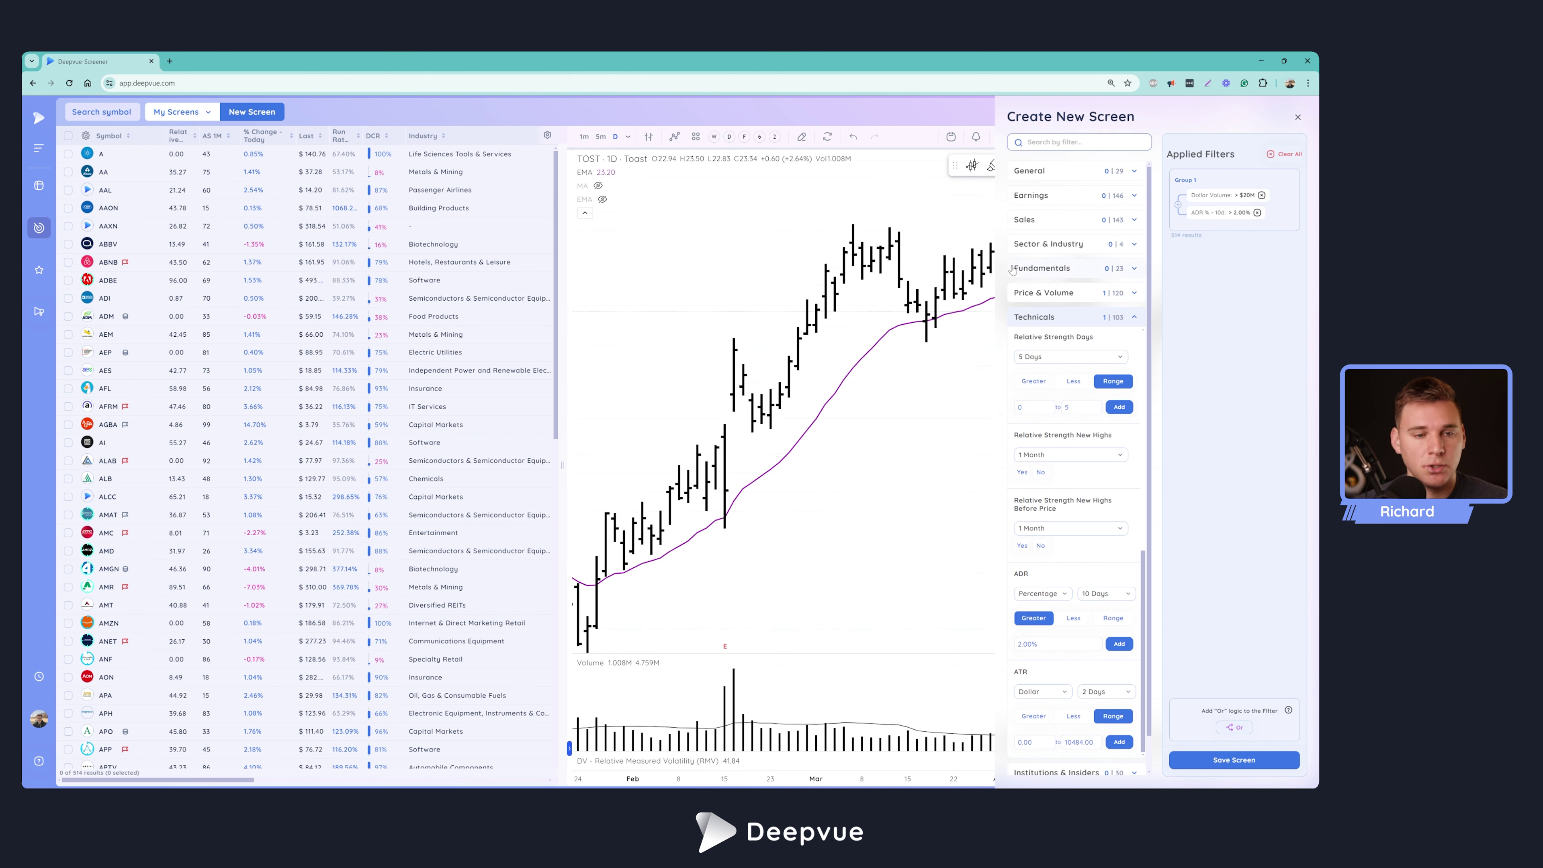
text(pro)
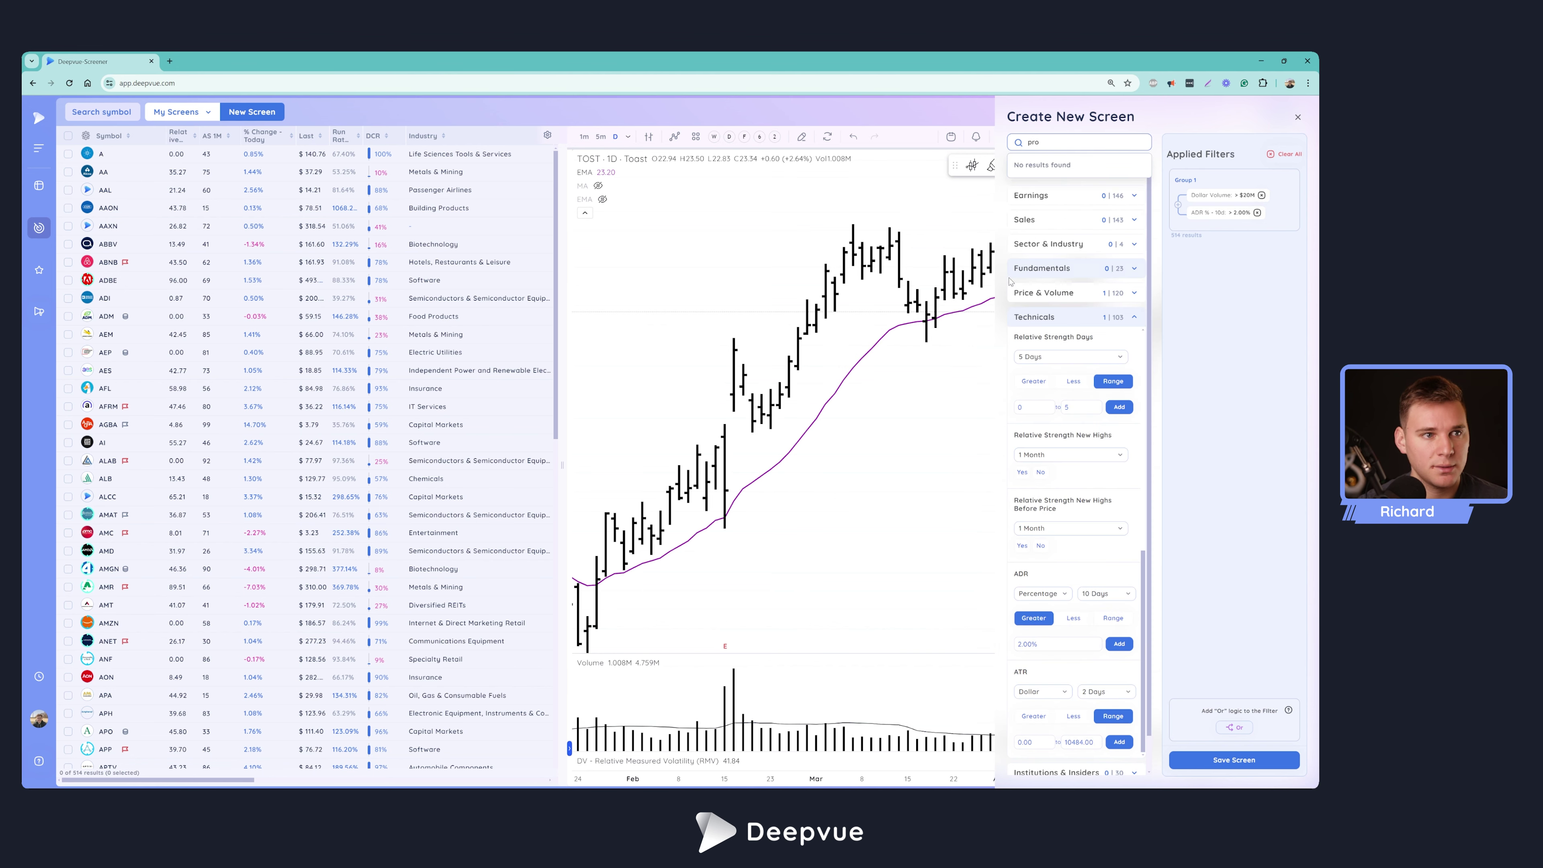
key(BackSpace)
text(ice ve)
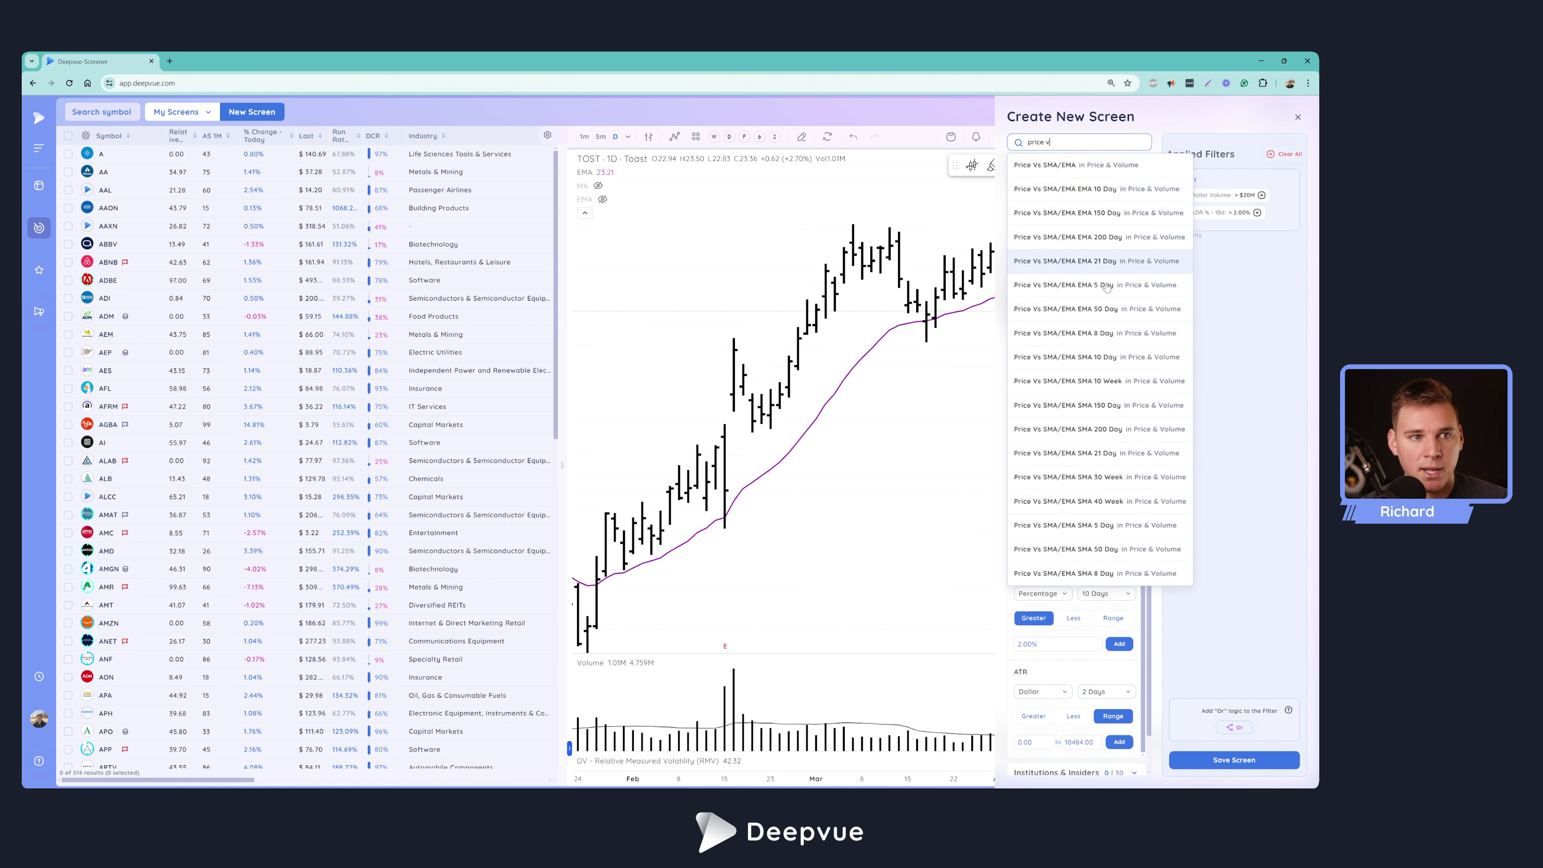
click(1076, 196)
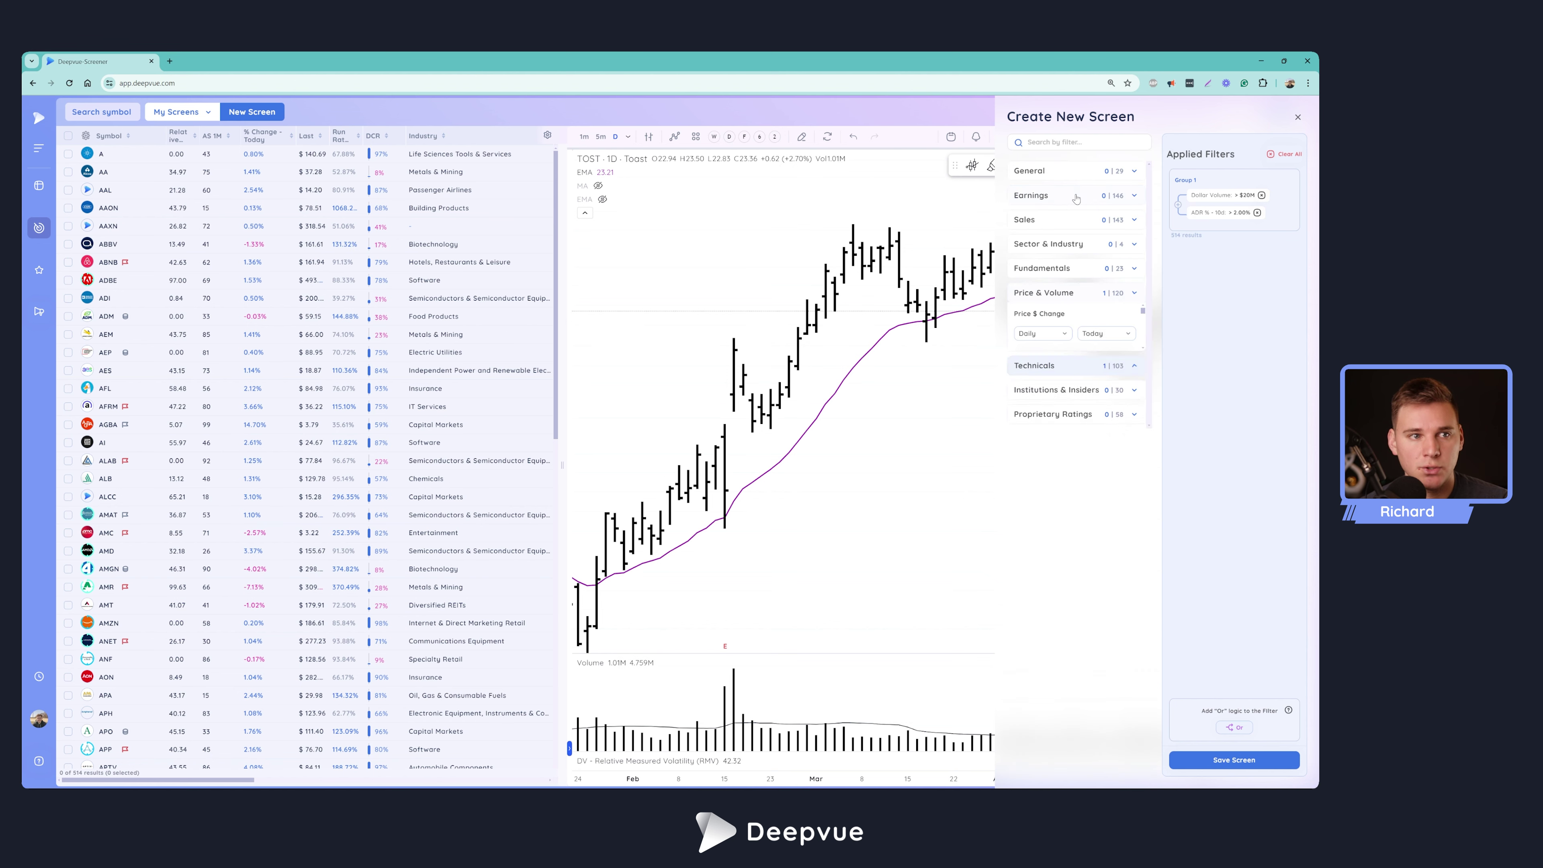
scroll(1086, 433, down, 6)
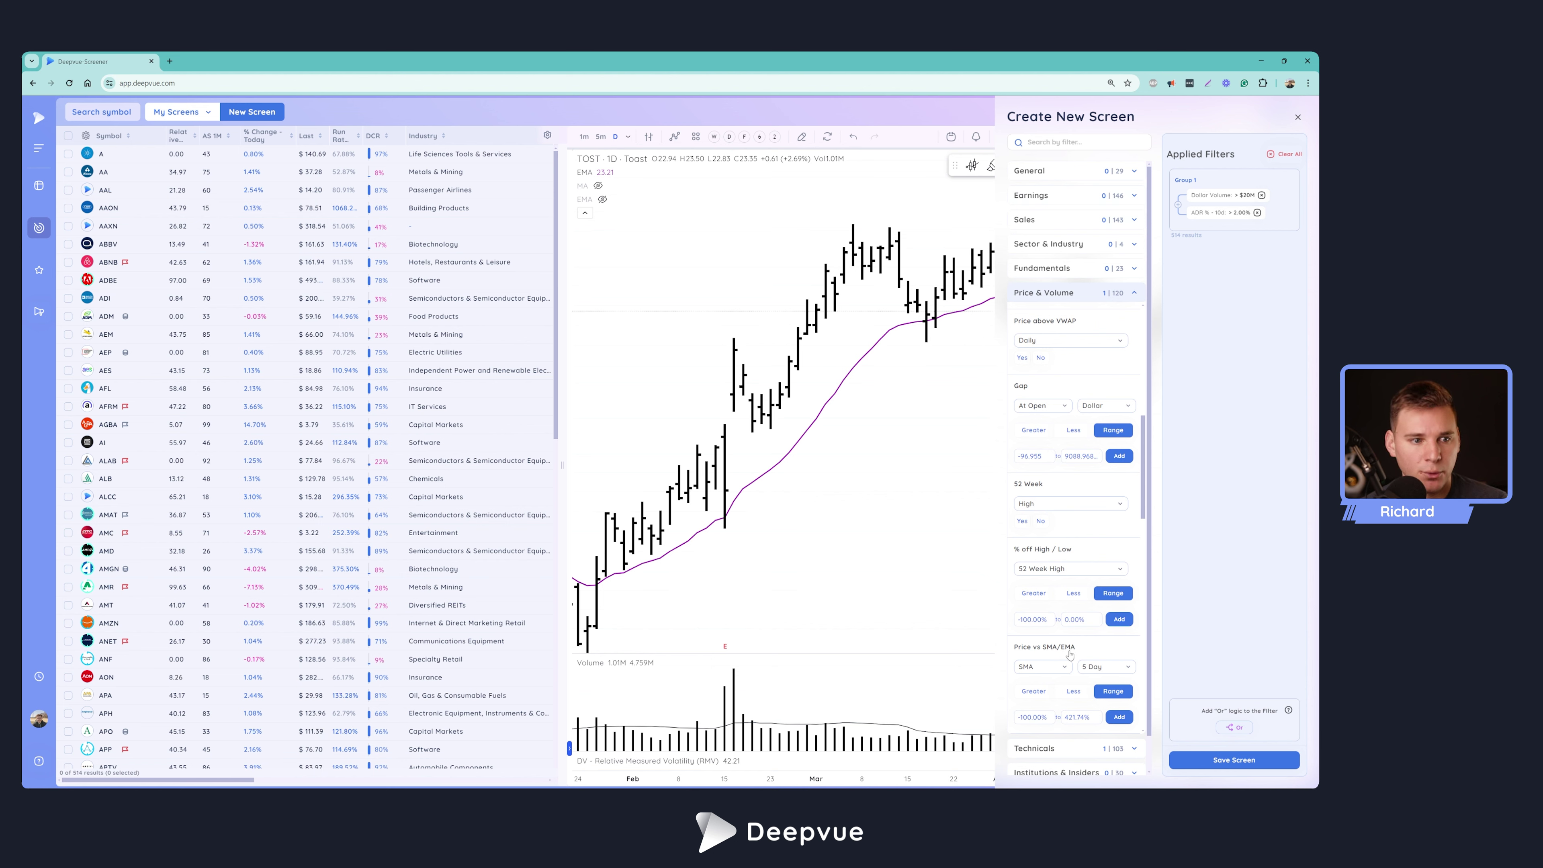
scroll(1035, 677, down, 1)
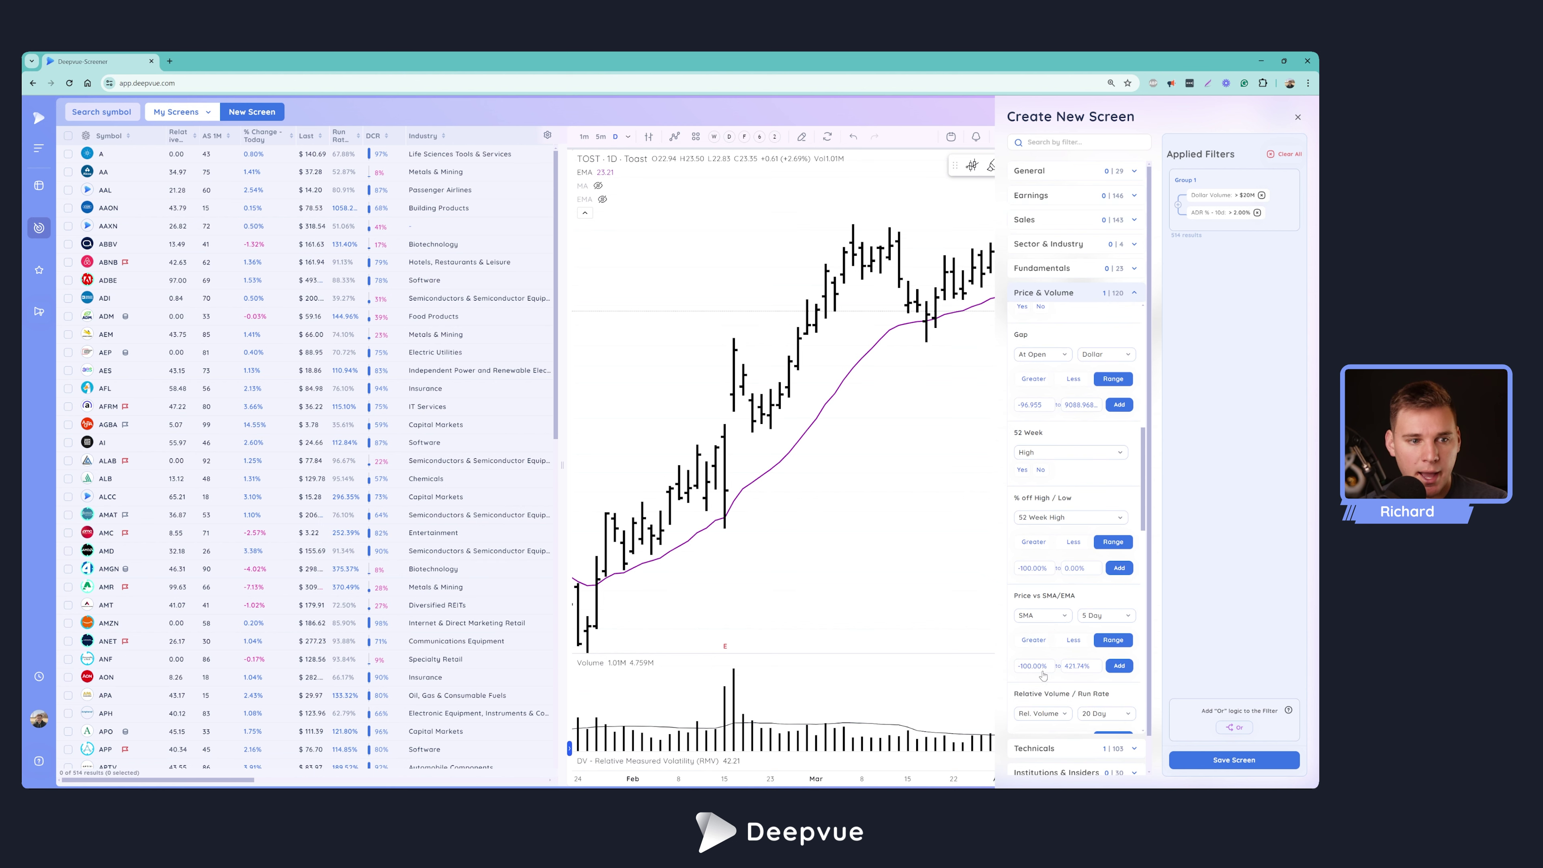
click(1051, 620)
click(1041, 653)
click(1102, 620)
click(1104, 680)
Step: Try a 50 Day SMA in the comparison, then return to the 21 Day EMA
scroll(1105, 669, down, 2)
click(1110, 535)
click(1052, 517)
click(1038, 536)
click(1104, 513)
scroll(1104, 565, down, 2)
scroll(1105, 571, up, 1)
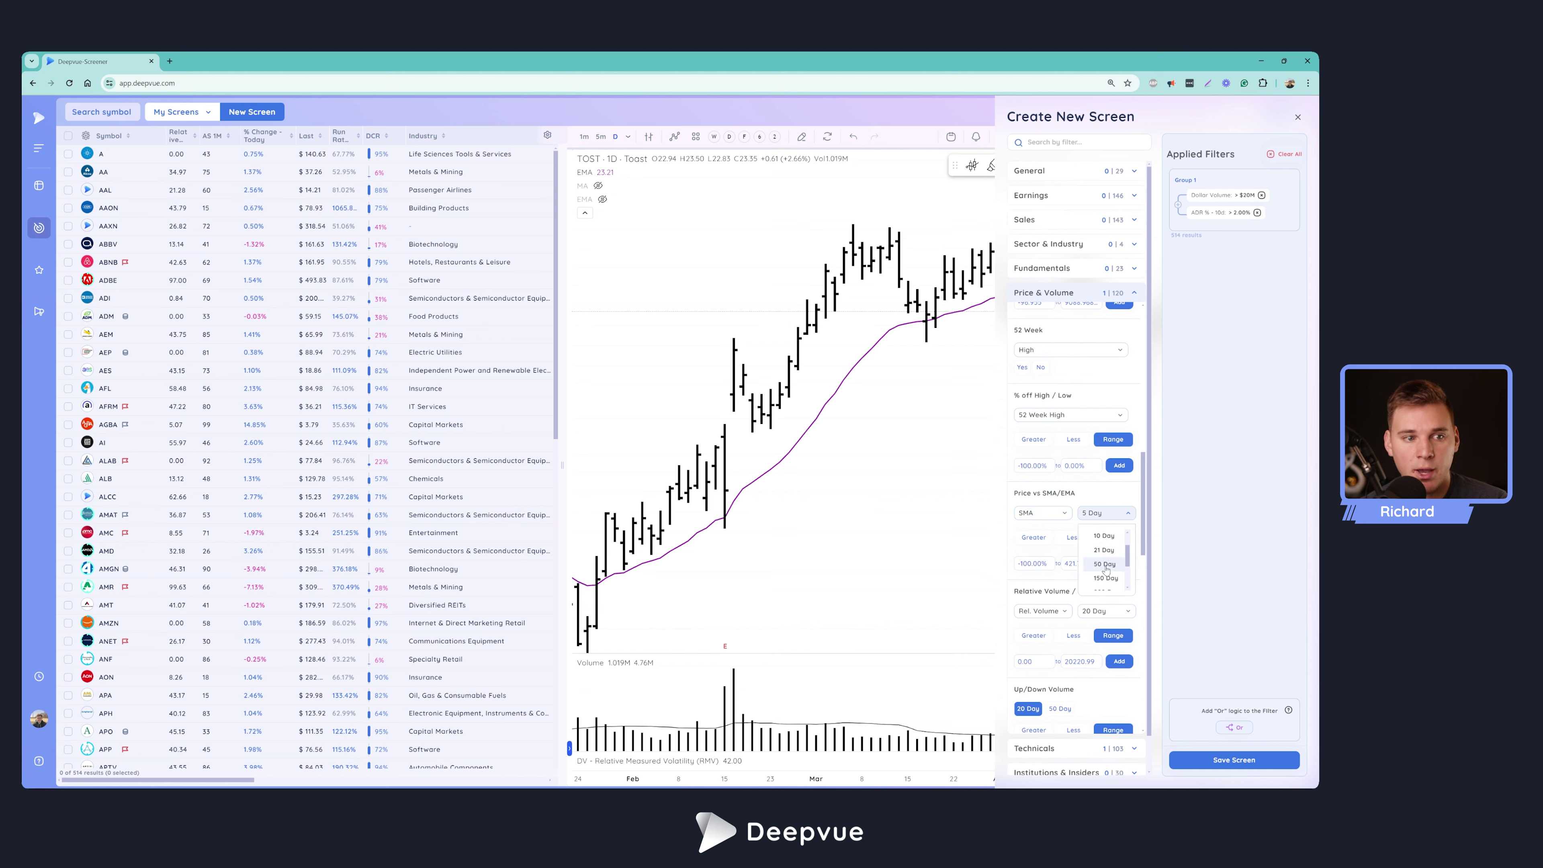
click(1105, 564)
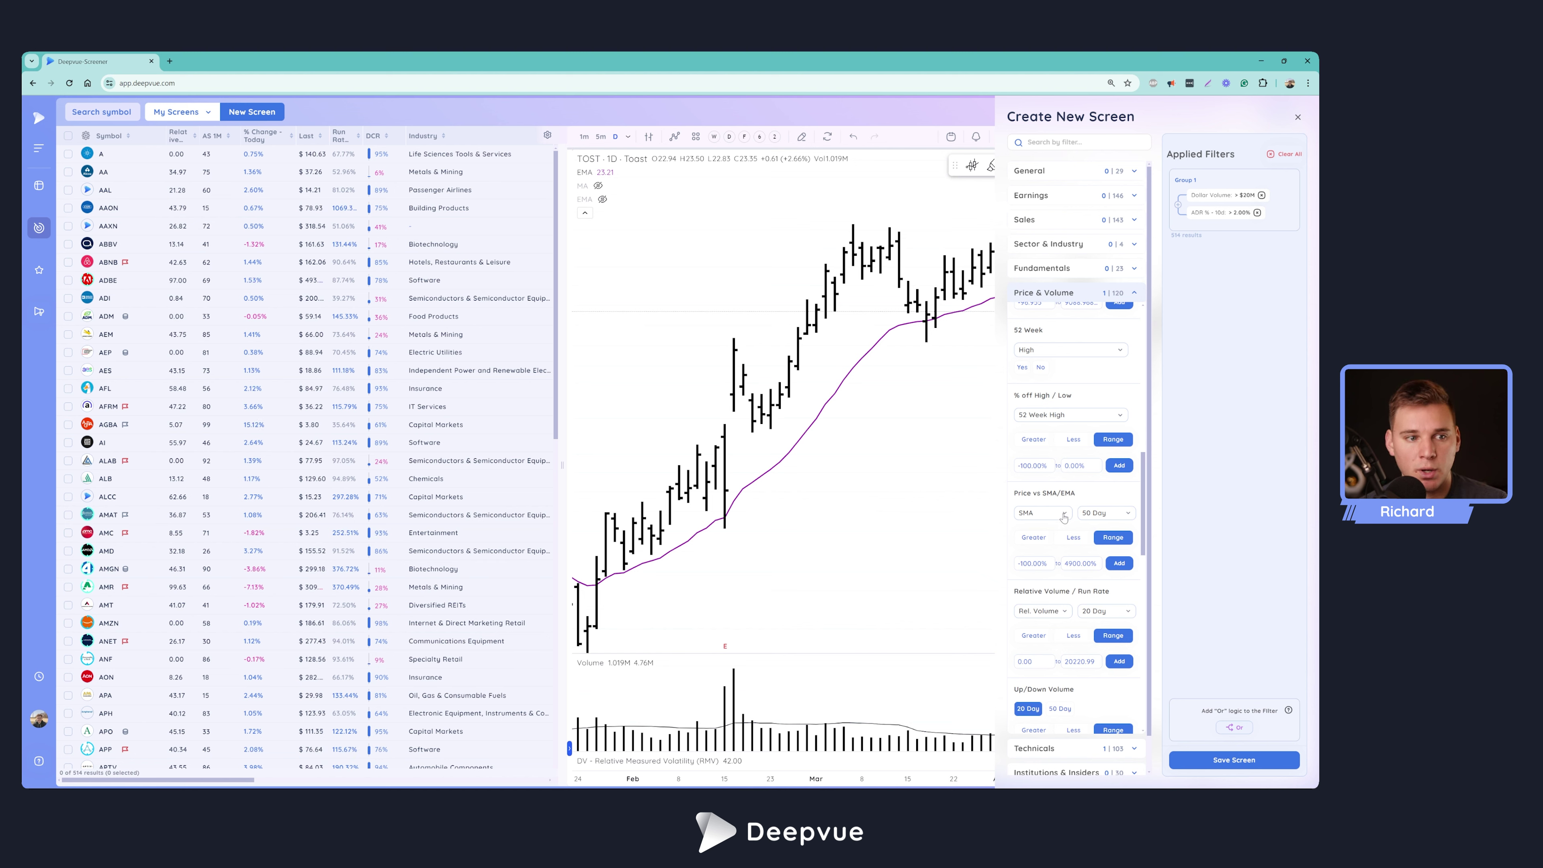
click(1063, 517)
click(1043, 550)
click(1109, 517)
click(1091, 535)
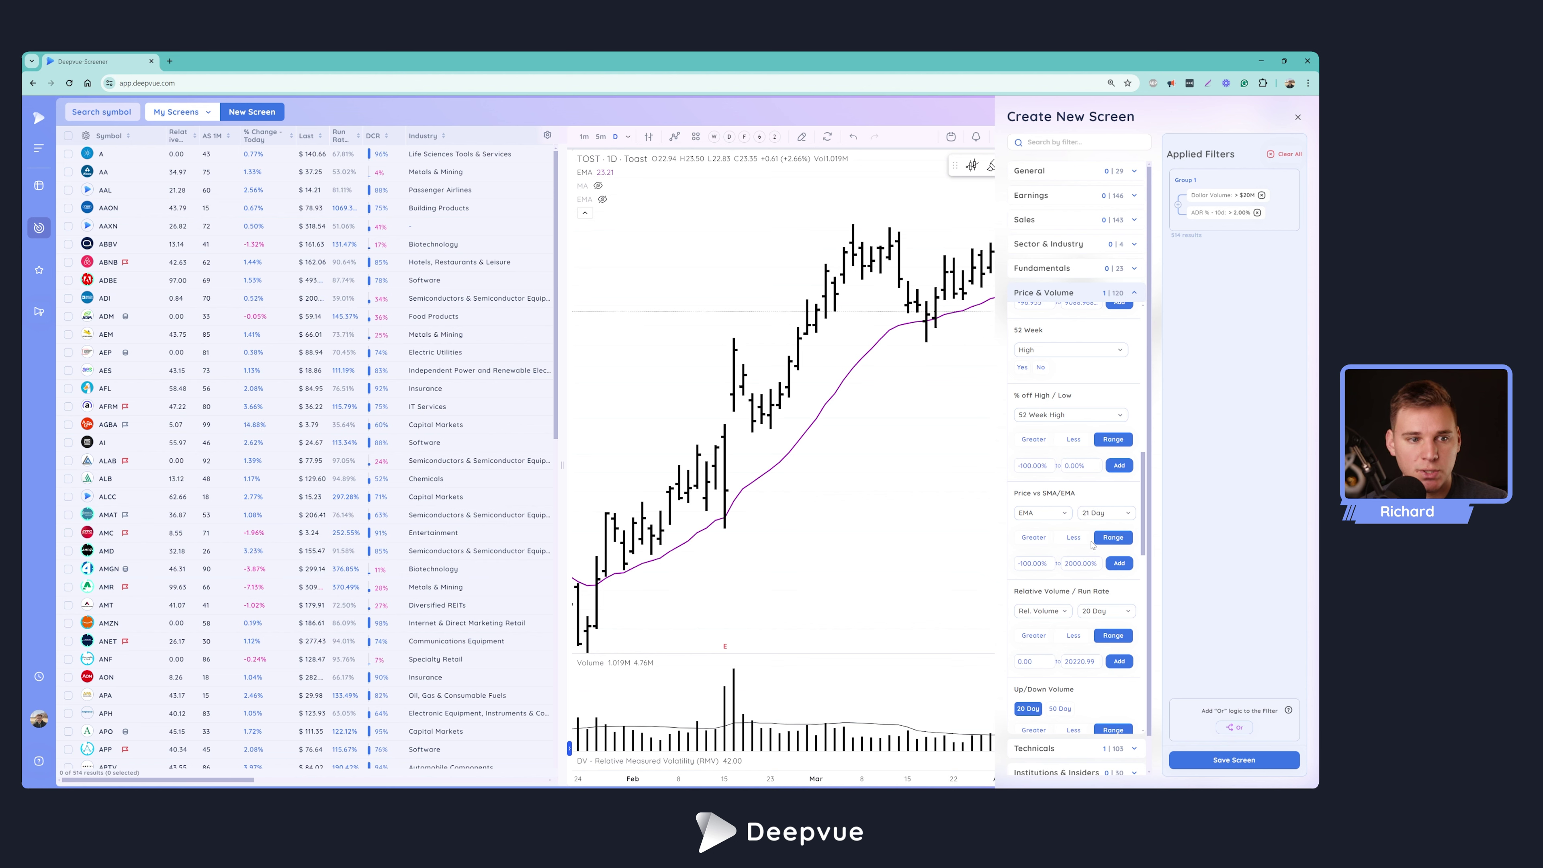
scroll(1062, 547, down, 1)
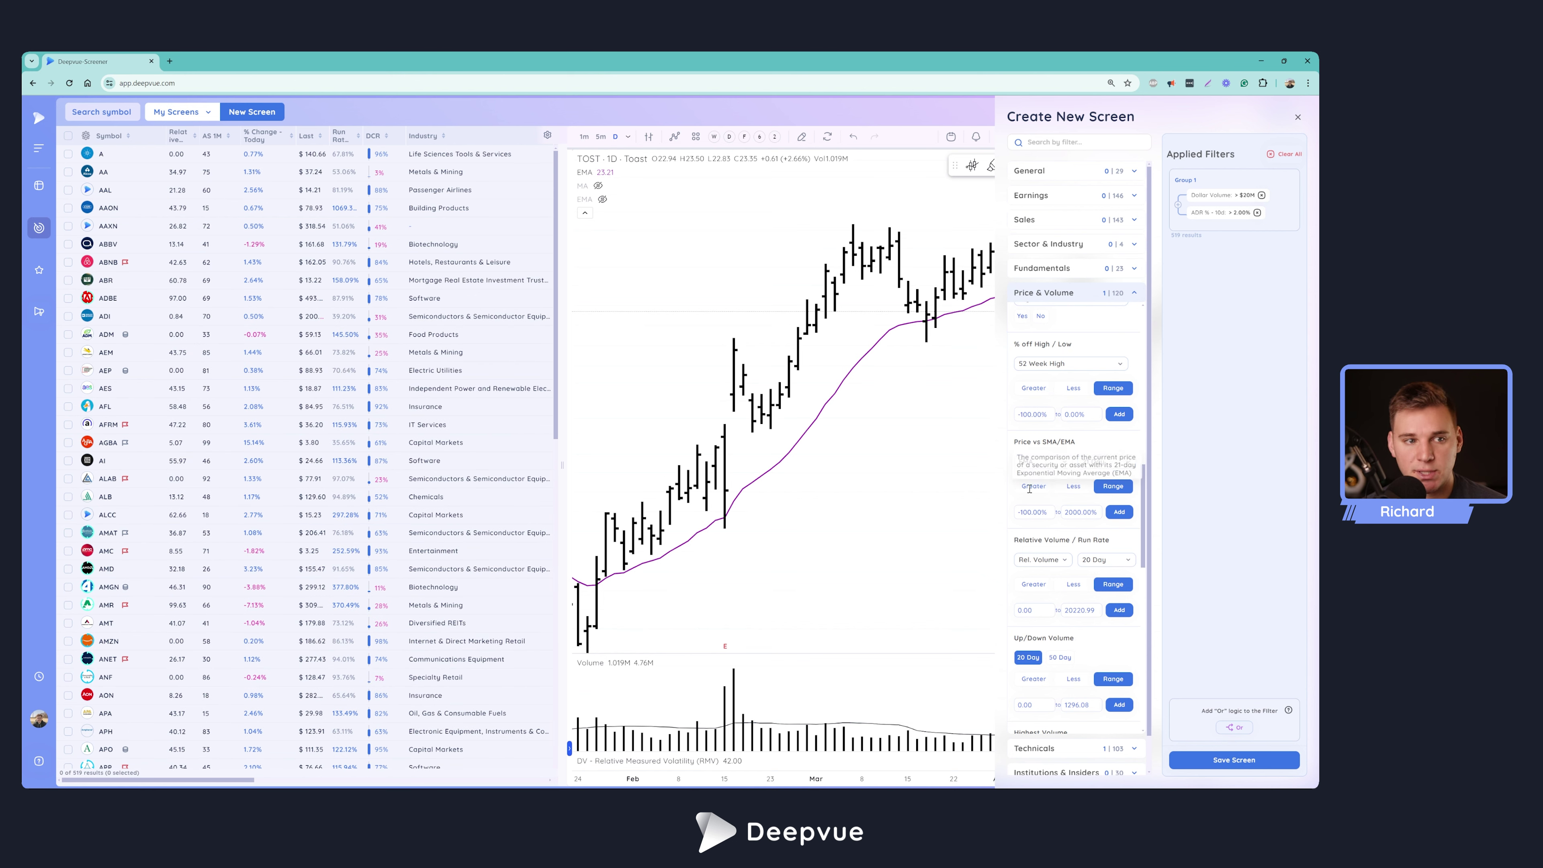
Step: Set price vs the 21 Day EMA to a range of -3% to 3% and add it
click(1035, 489)
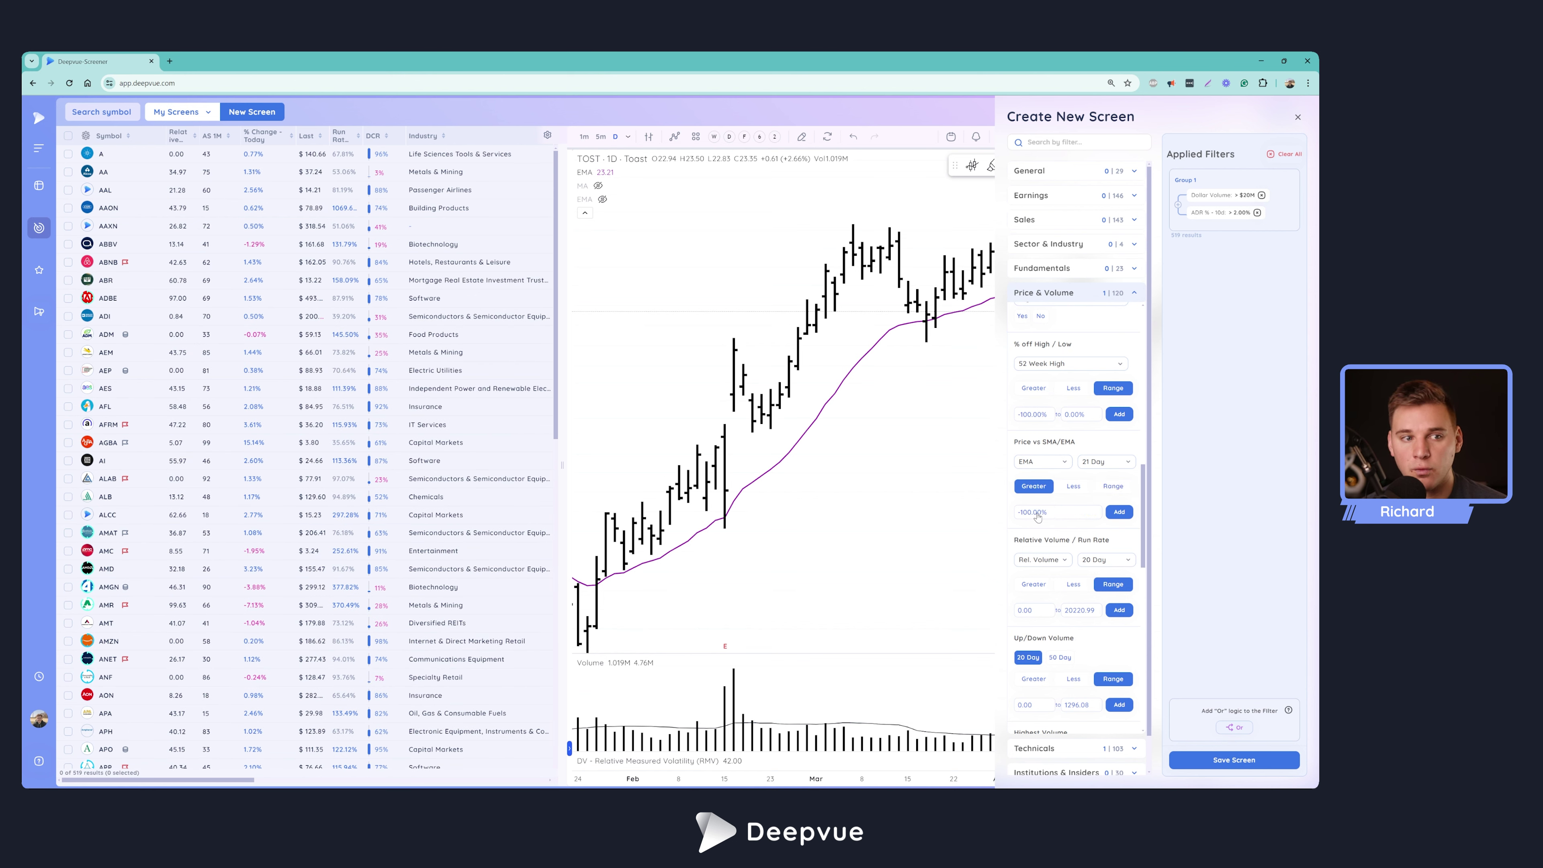
click(1072, 488)
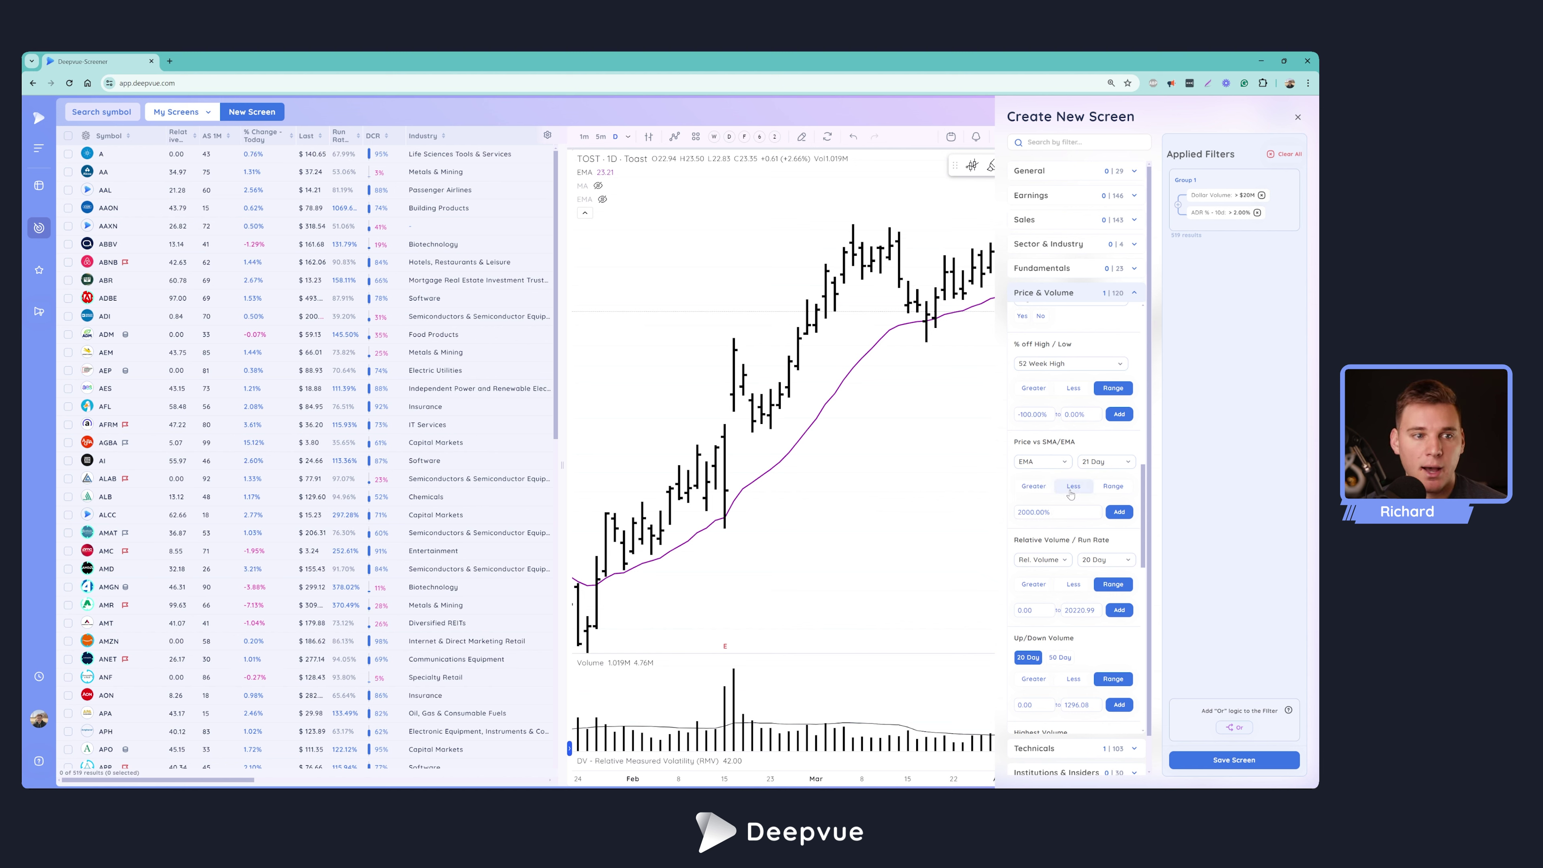
click(1072, 491)
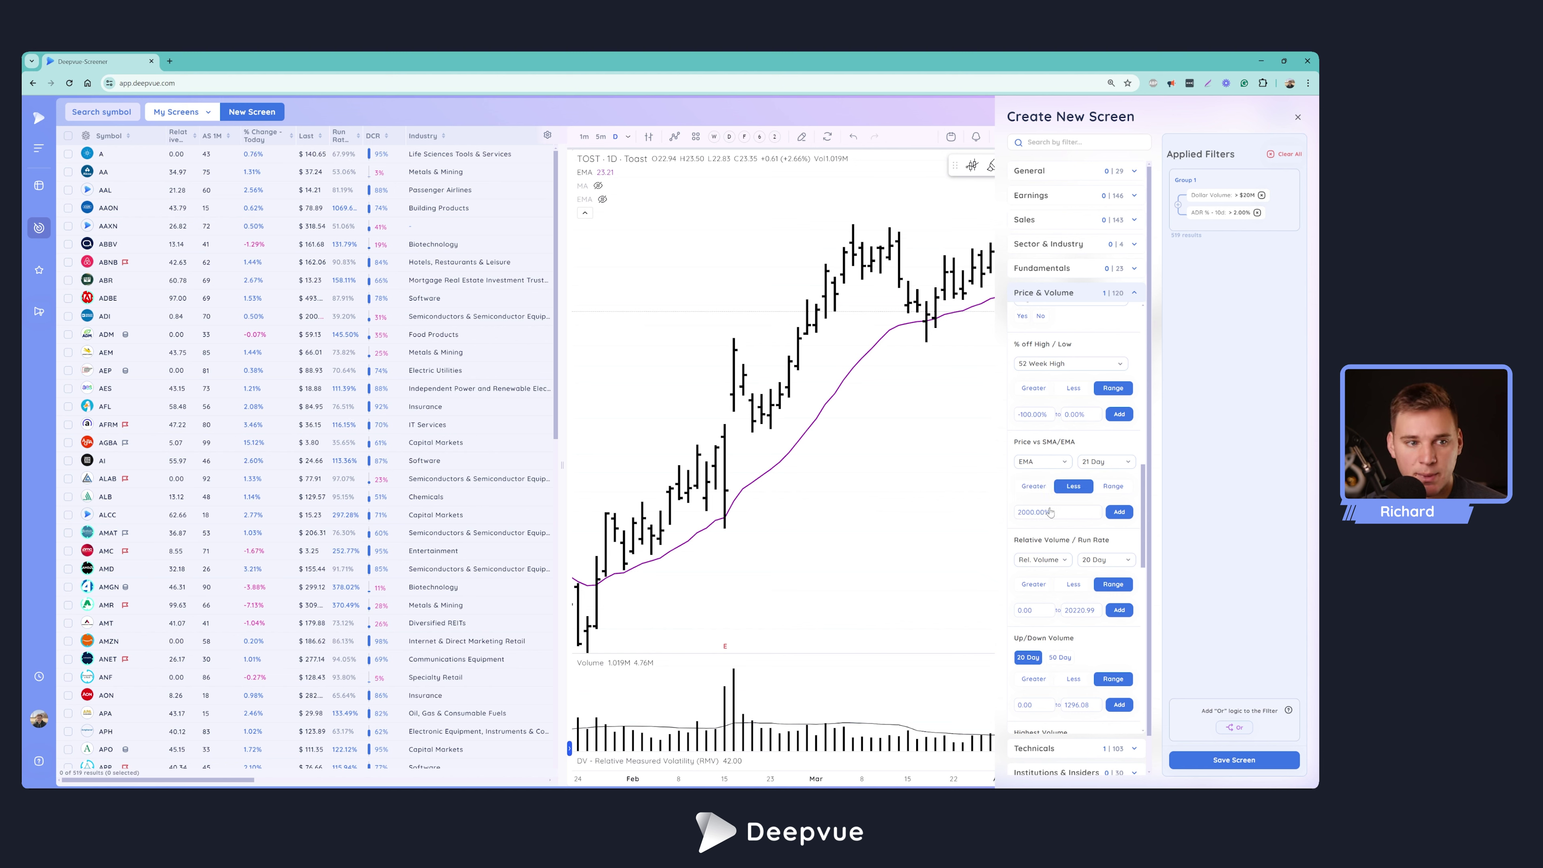
click(1105, 487)
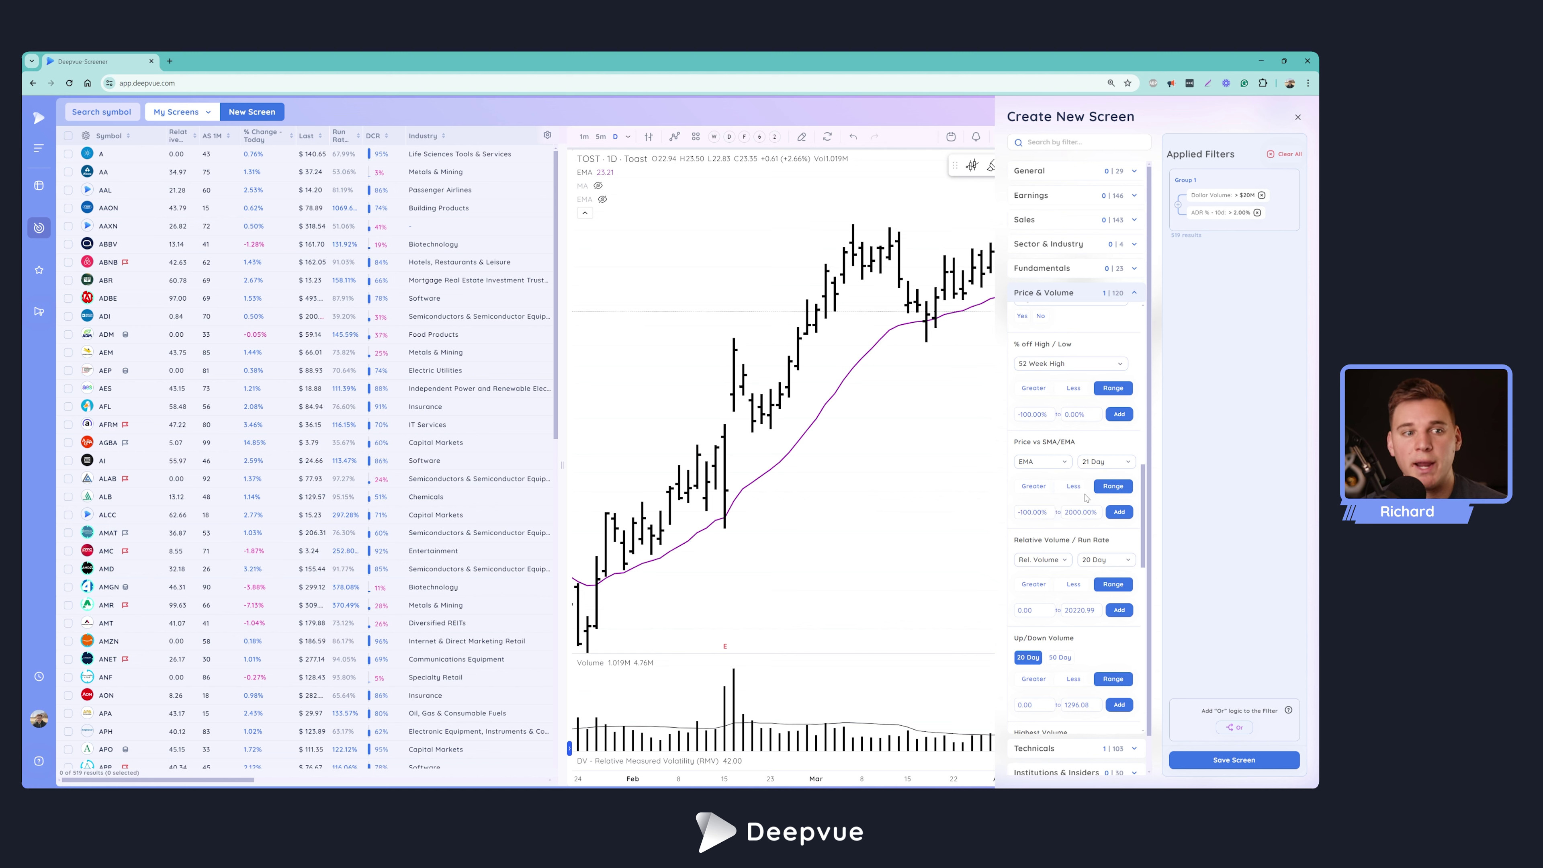
click(1037, 514)
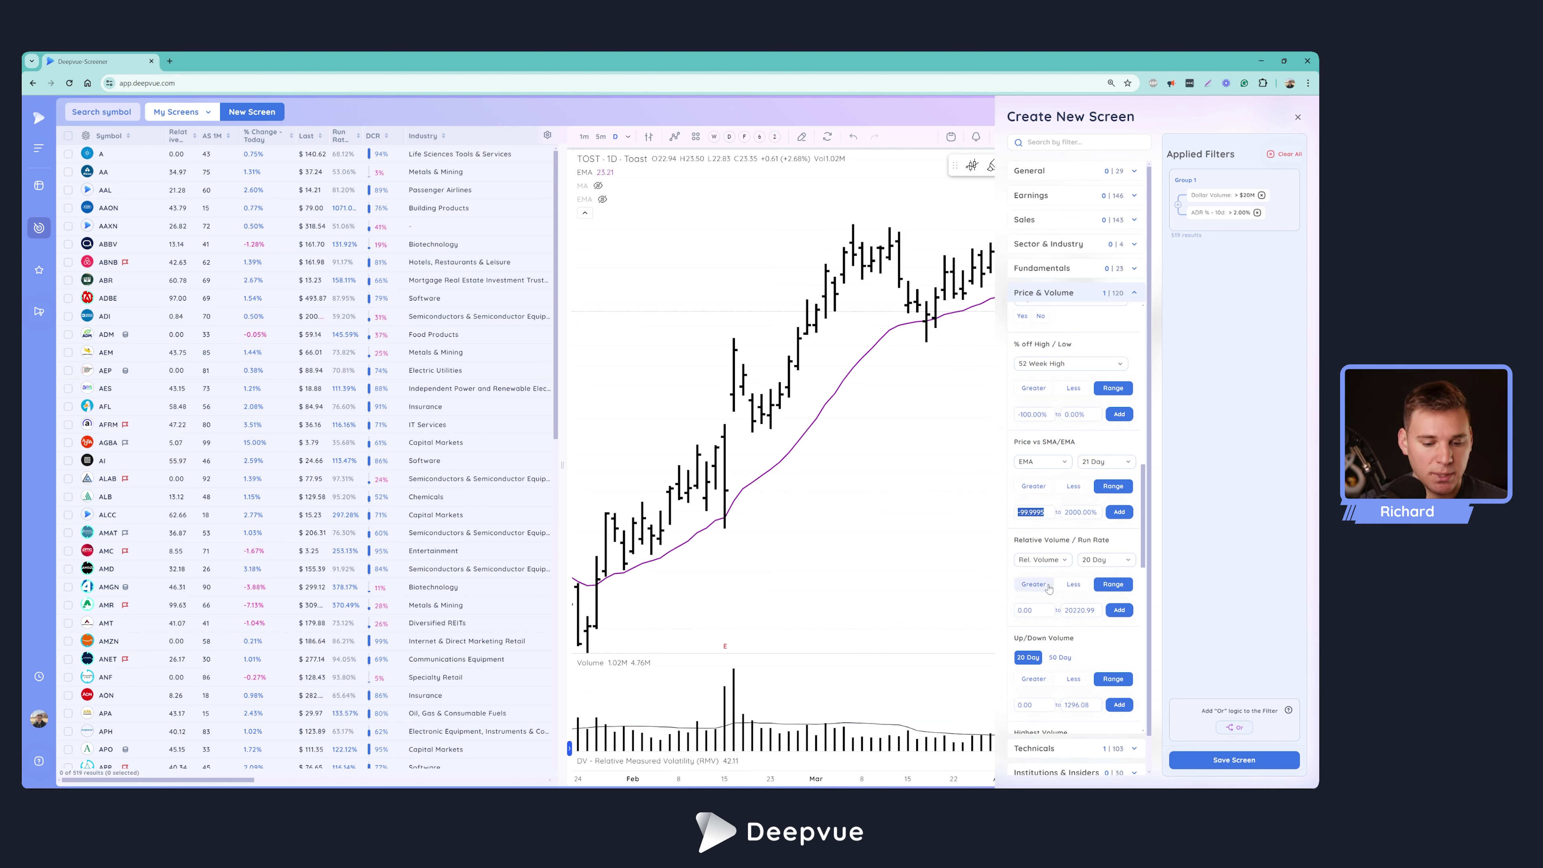
text(3)
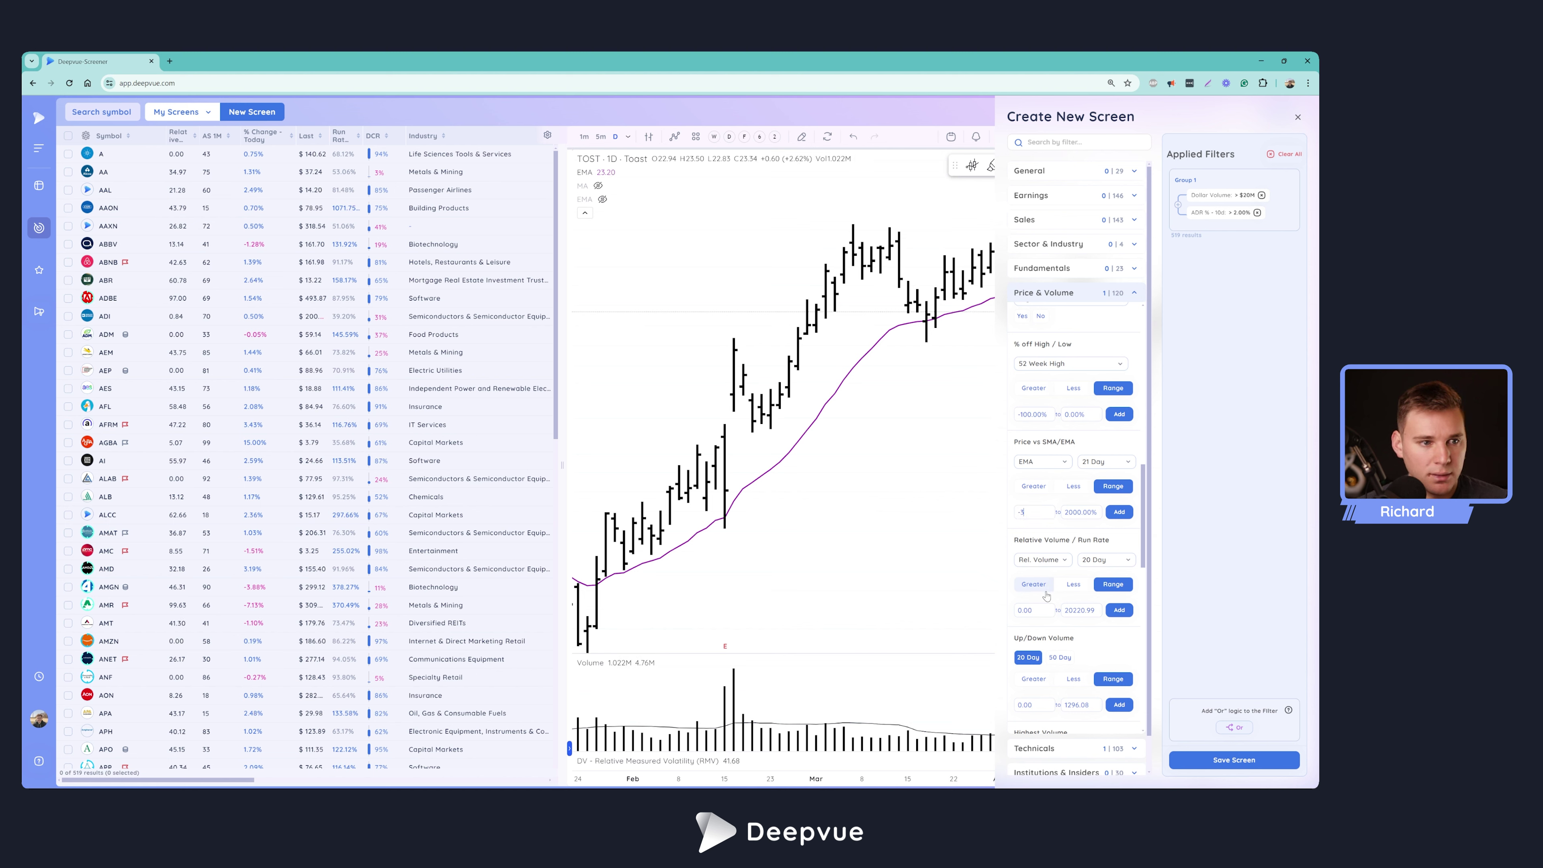
click(1072, 513)
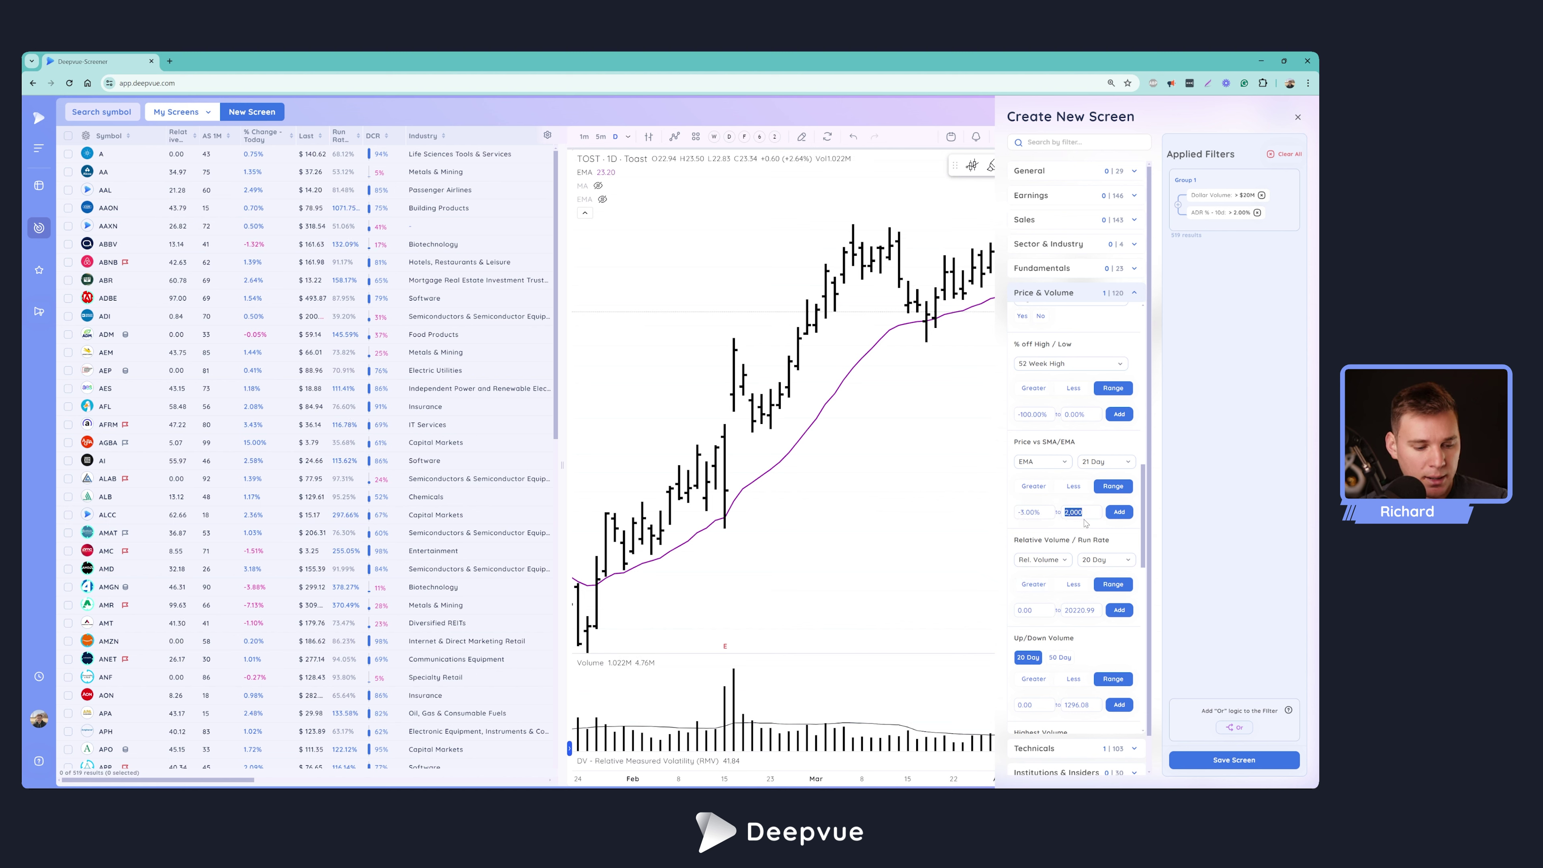
text(3)
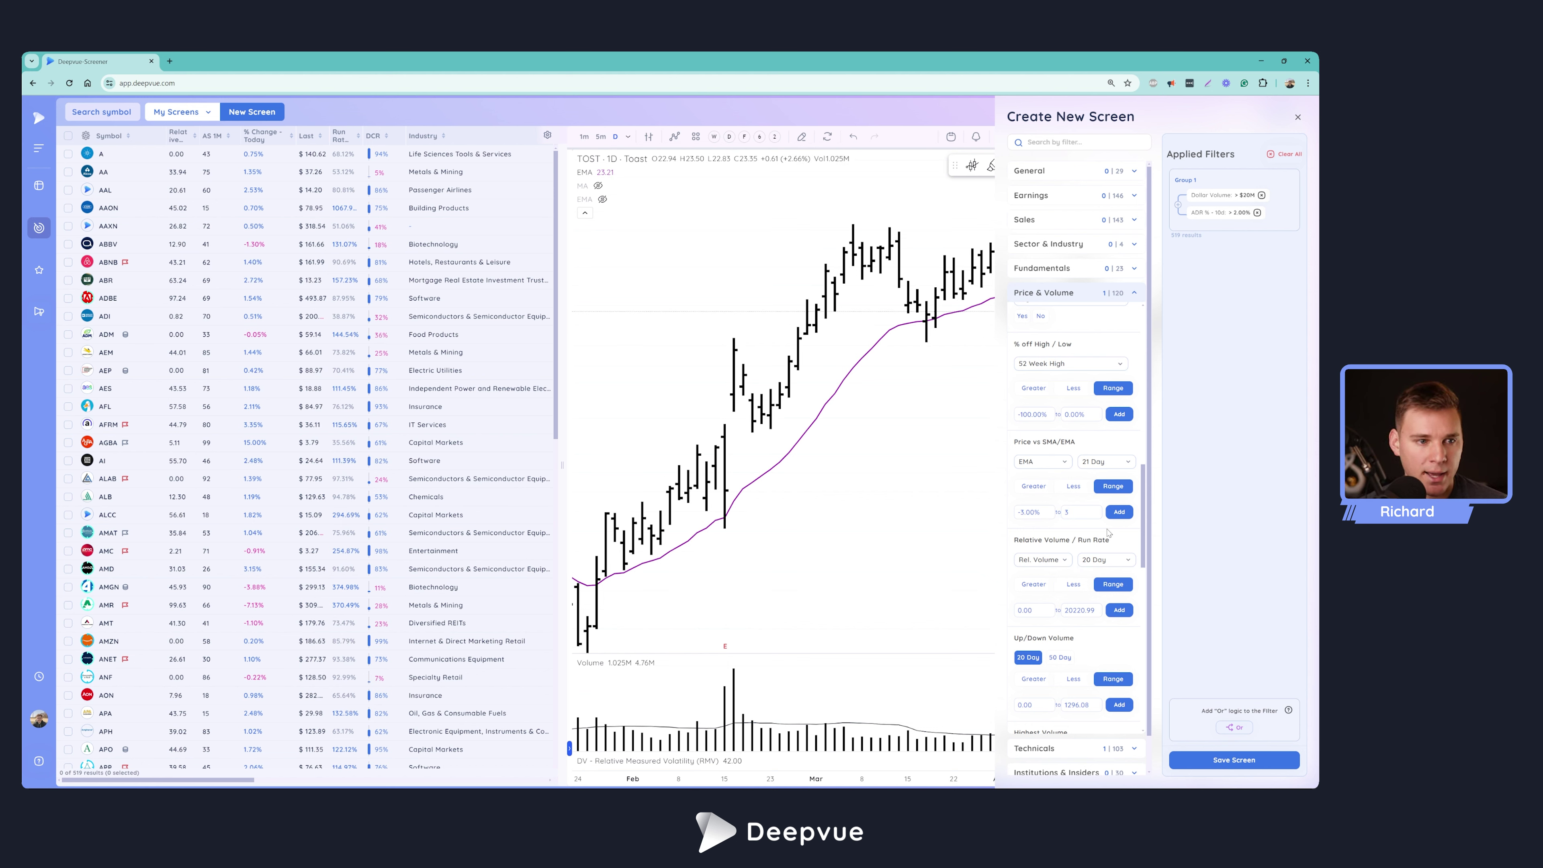
click(1119, 512)
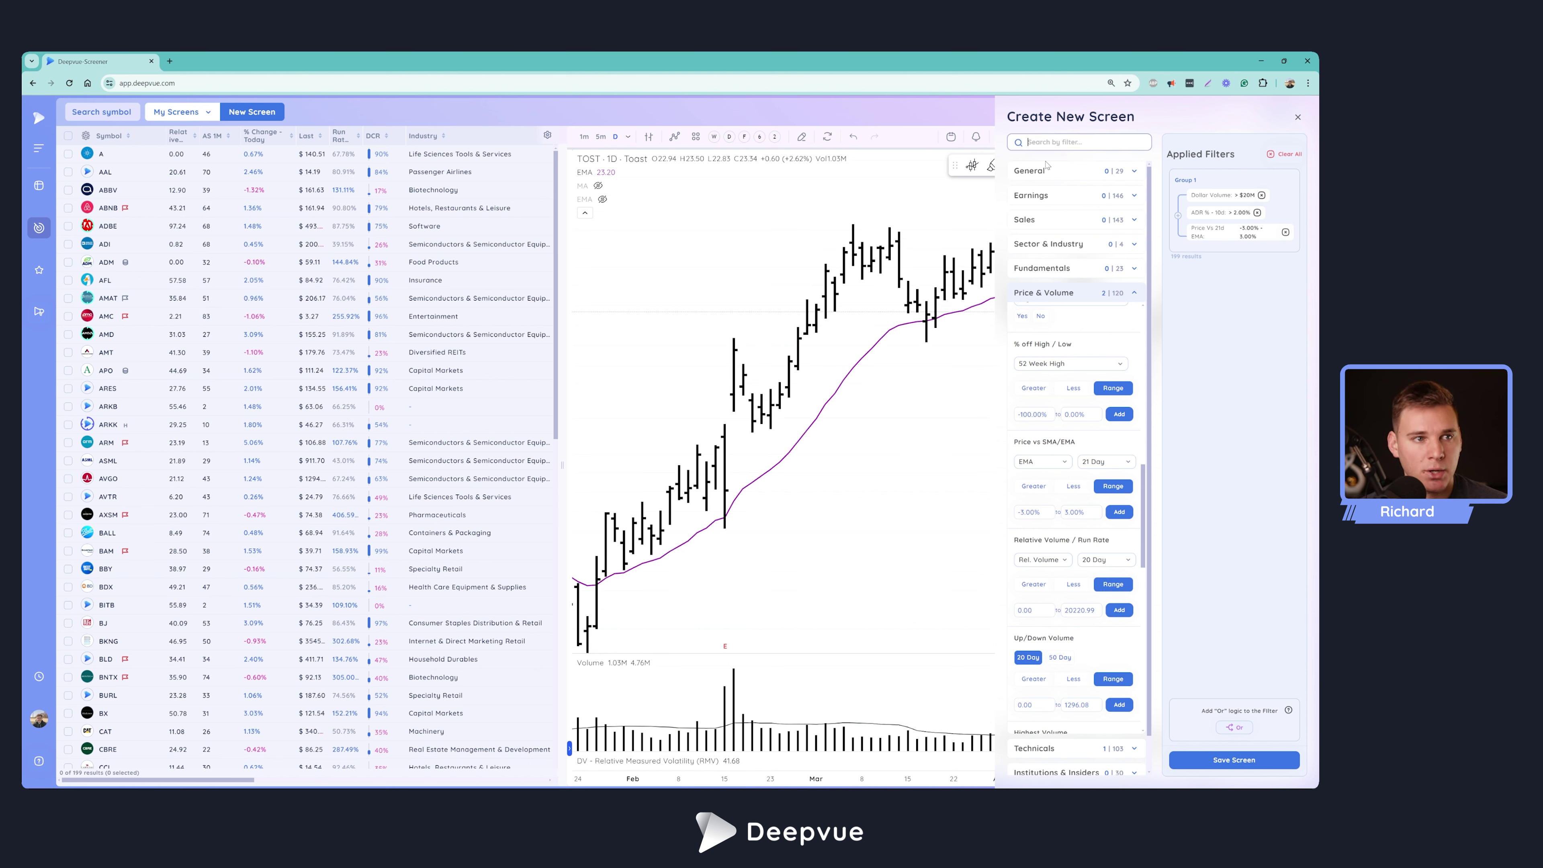
Step: Find the Performance Ratings filter and switch it to a 3 Month AS Rating
text(perform)
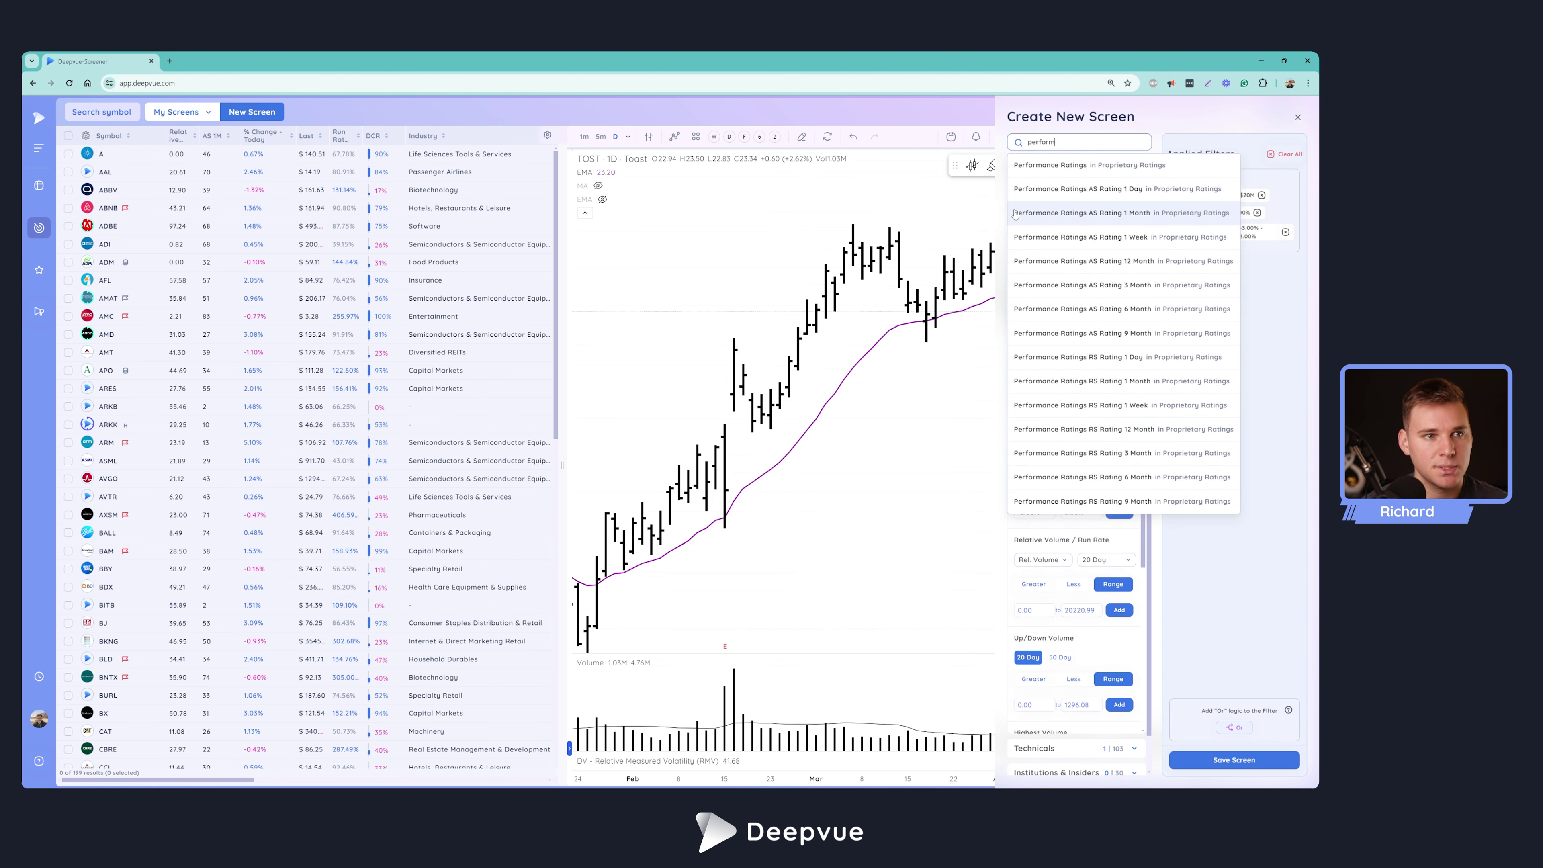
click(1065, 171)
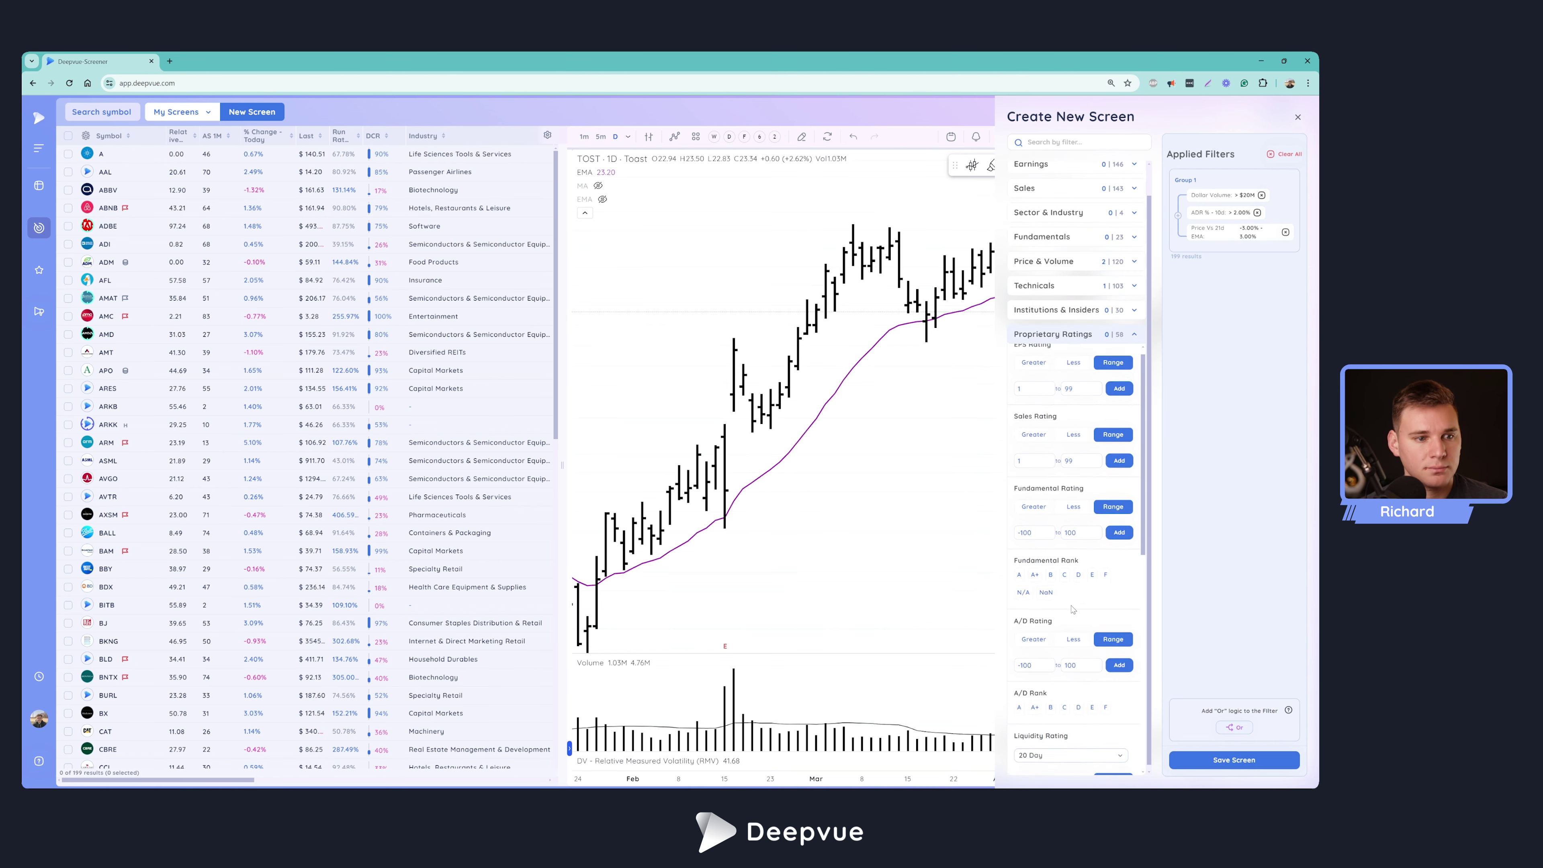
scroll(1073, 610, down, 4)
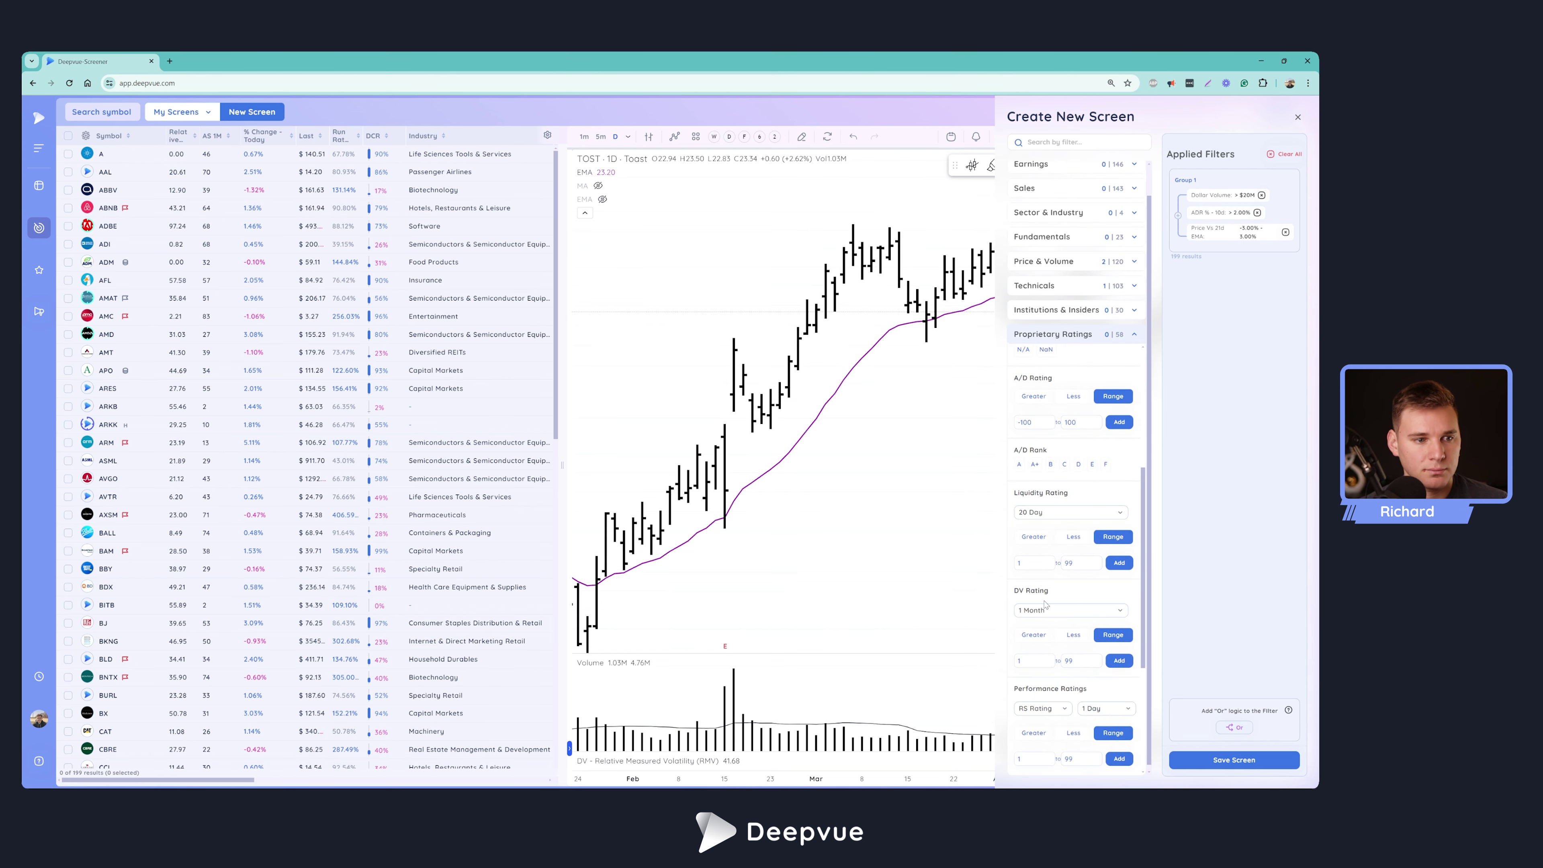
click(1055, 709)
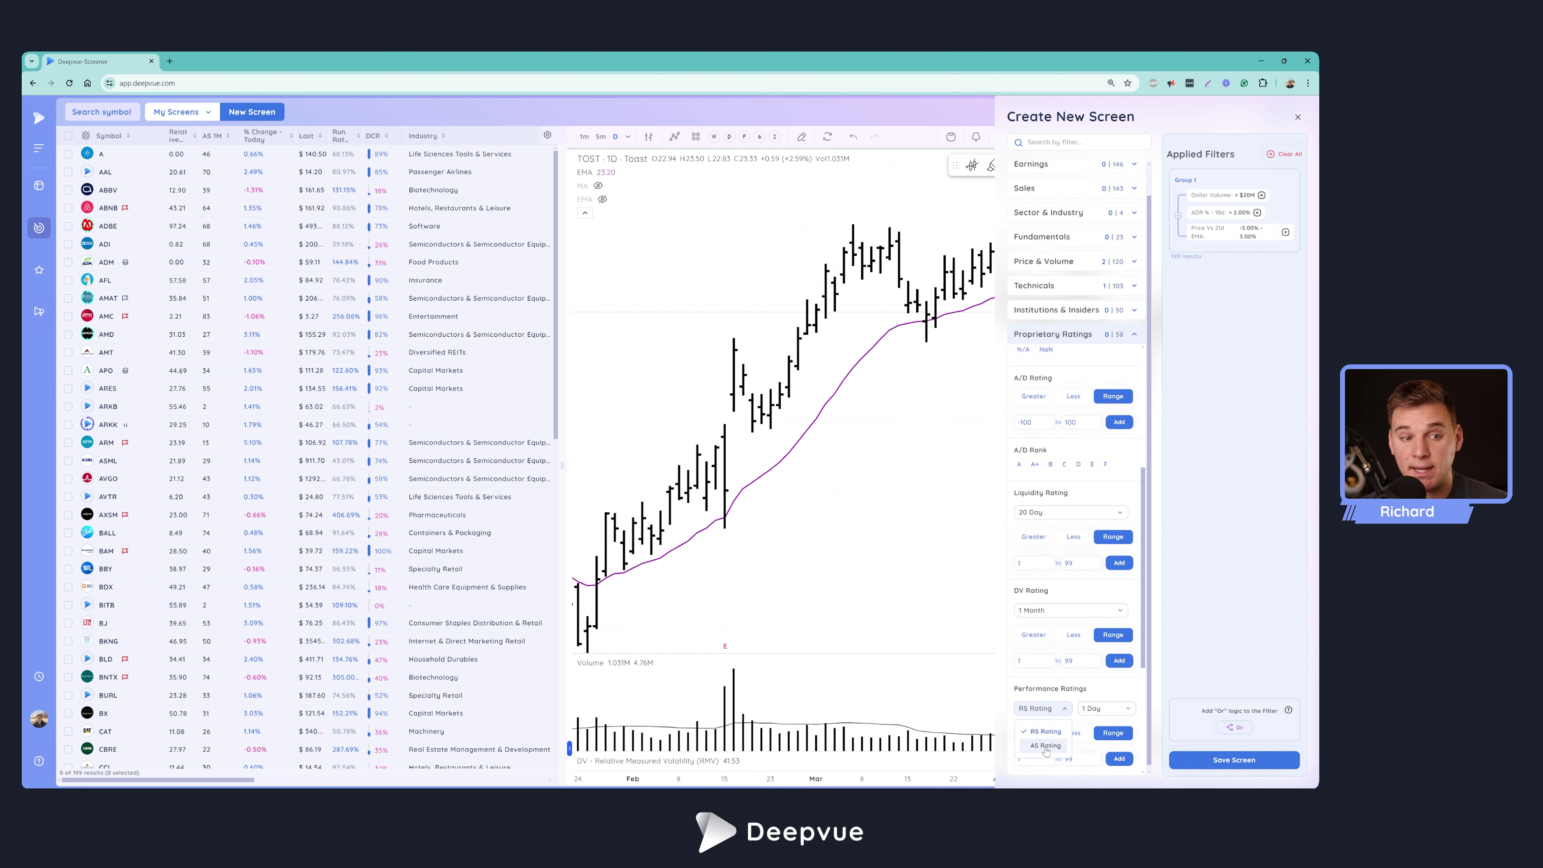
click(1044, 747)
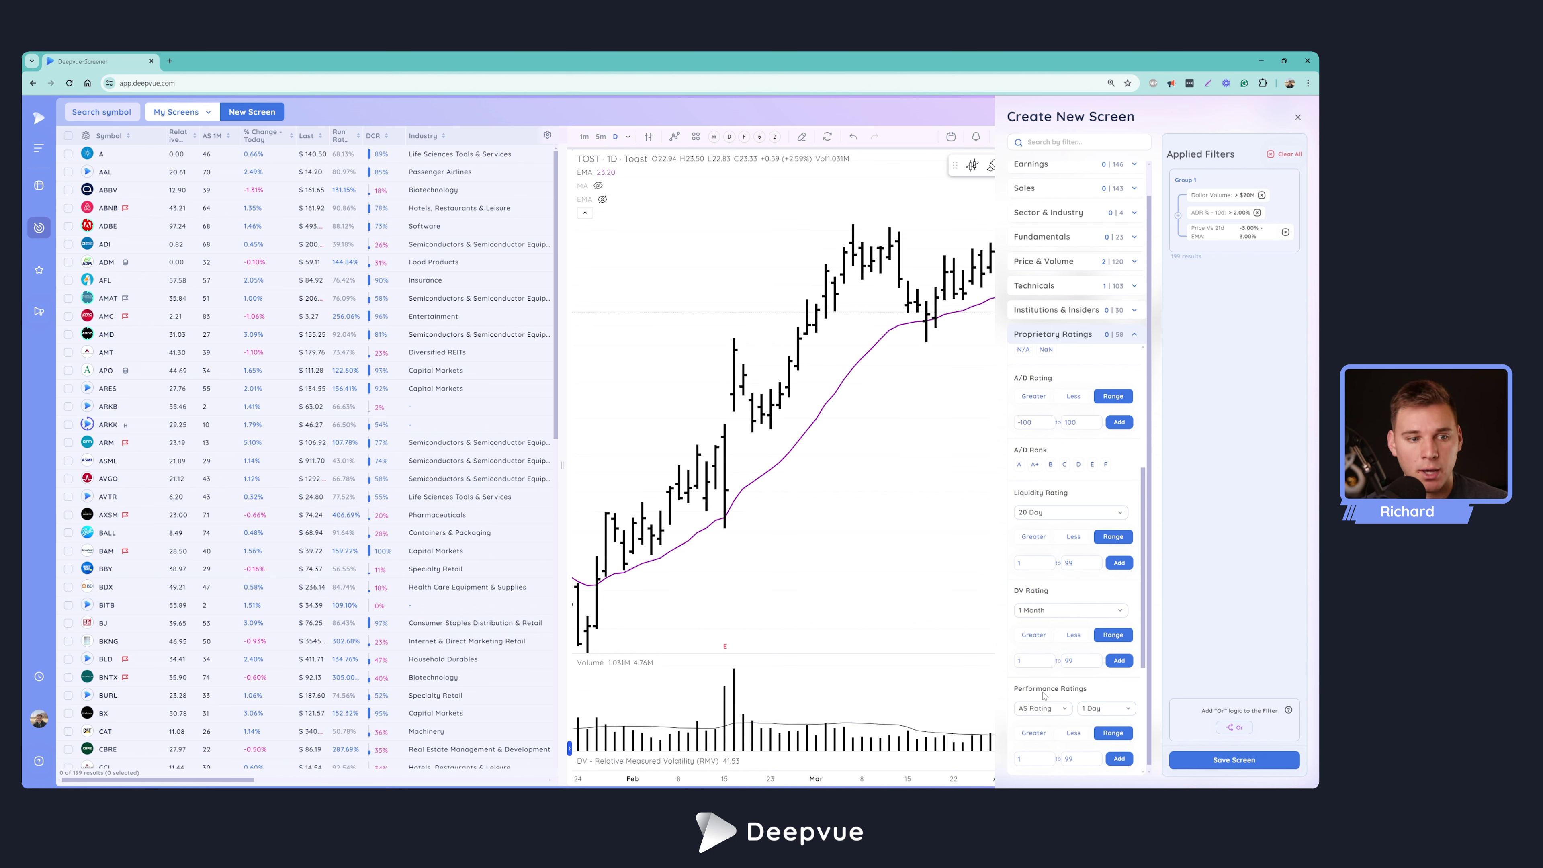
click(1097, 716)
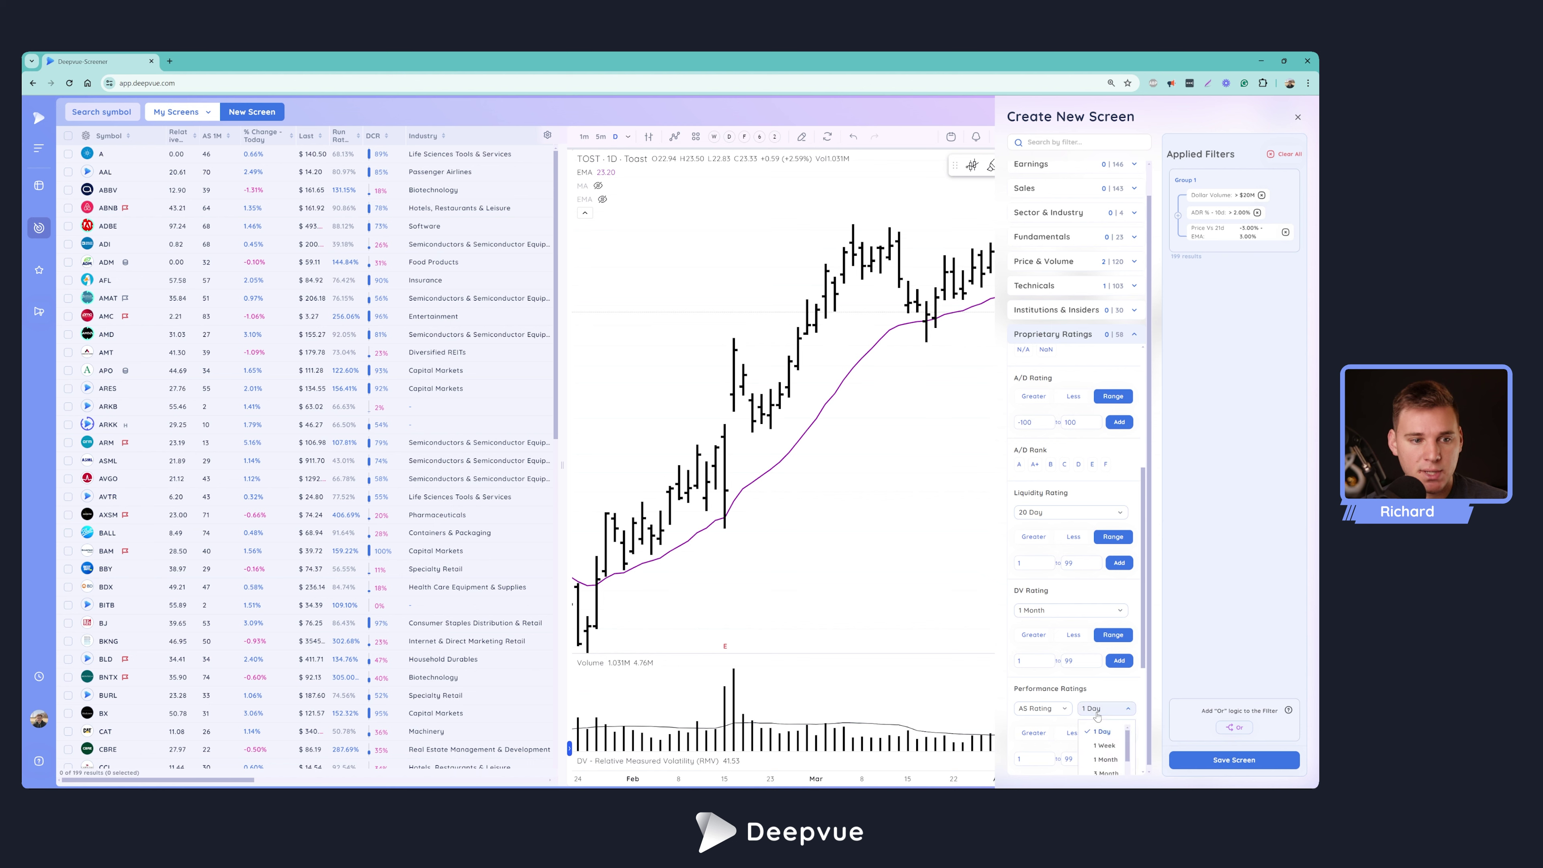
click(1104, 773)
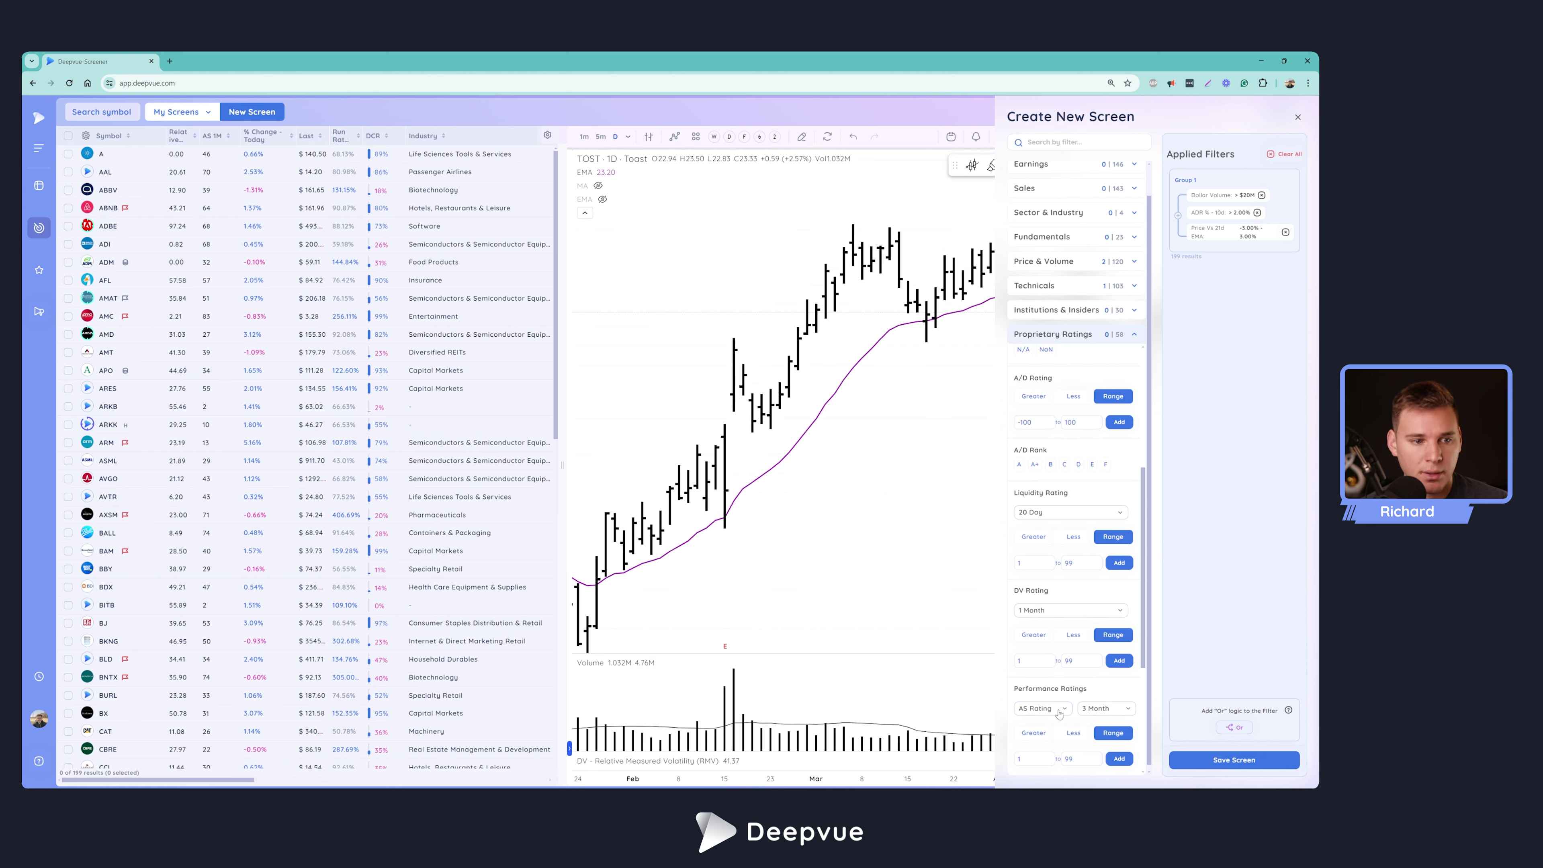
Step: Require the AS Rating to be greater than 80, add the filter, and scroll the results
click(1039, 733)
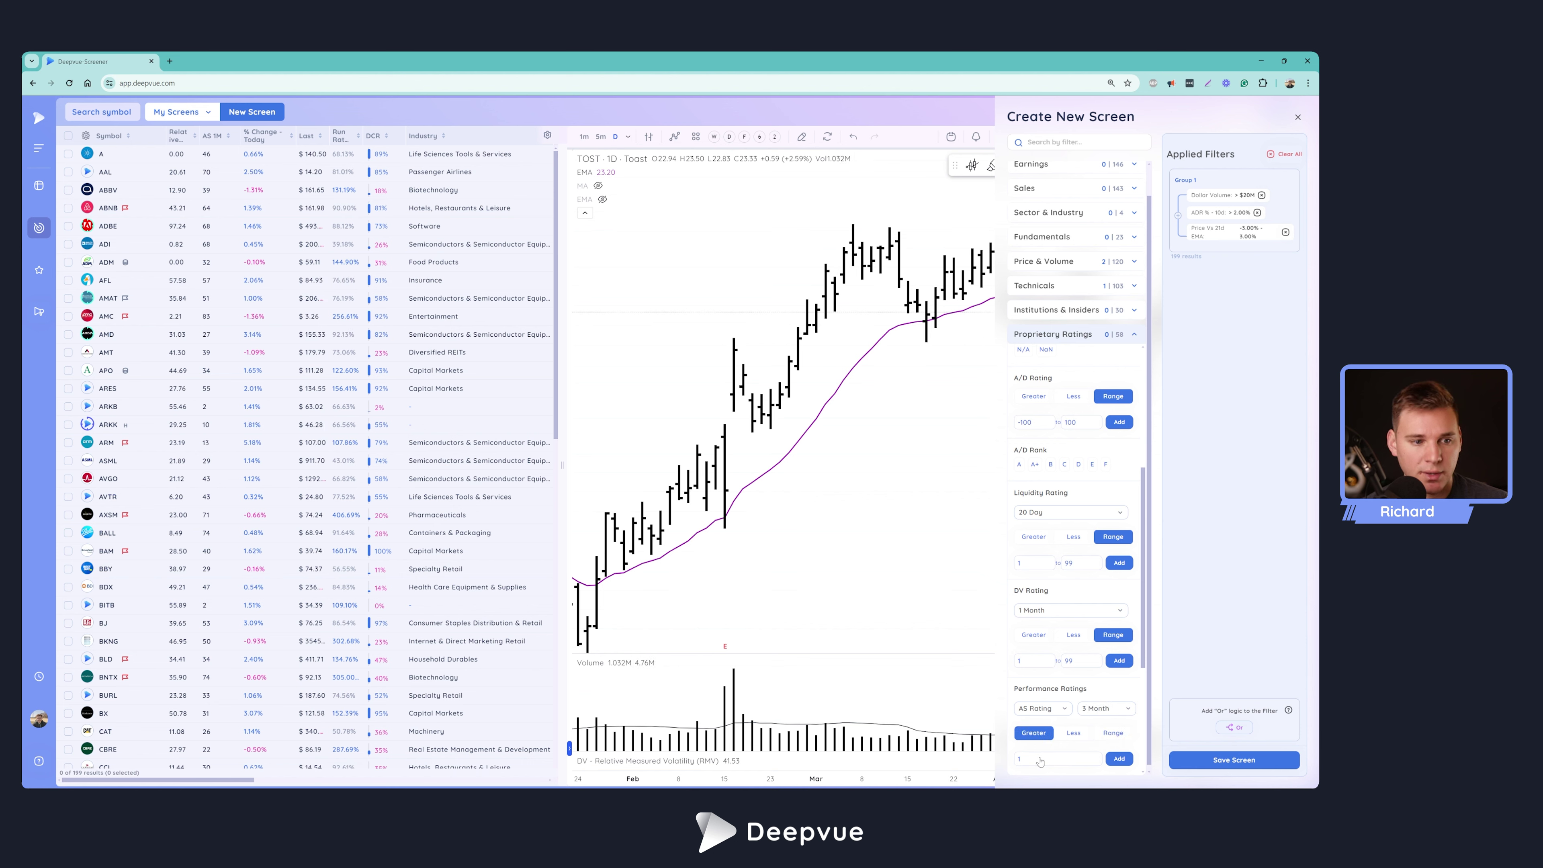
click(1038, 761)
key(BackSpace)
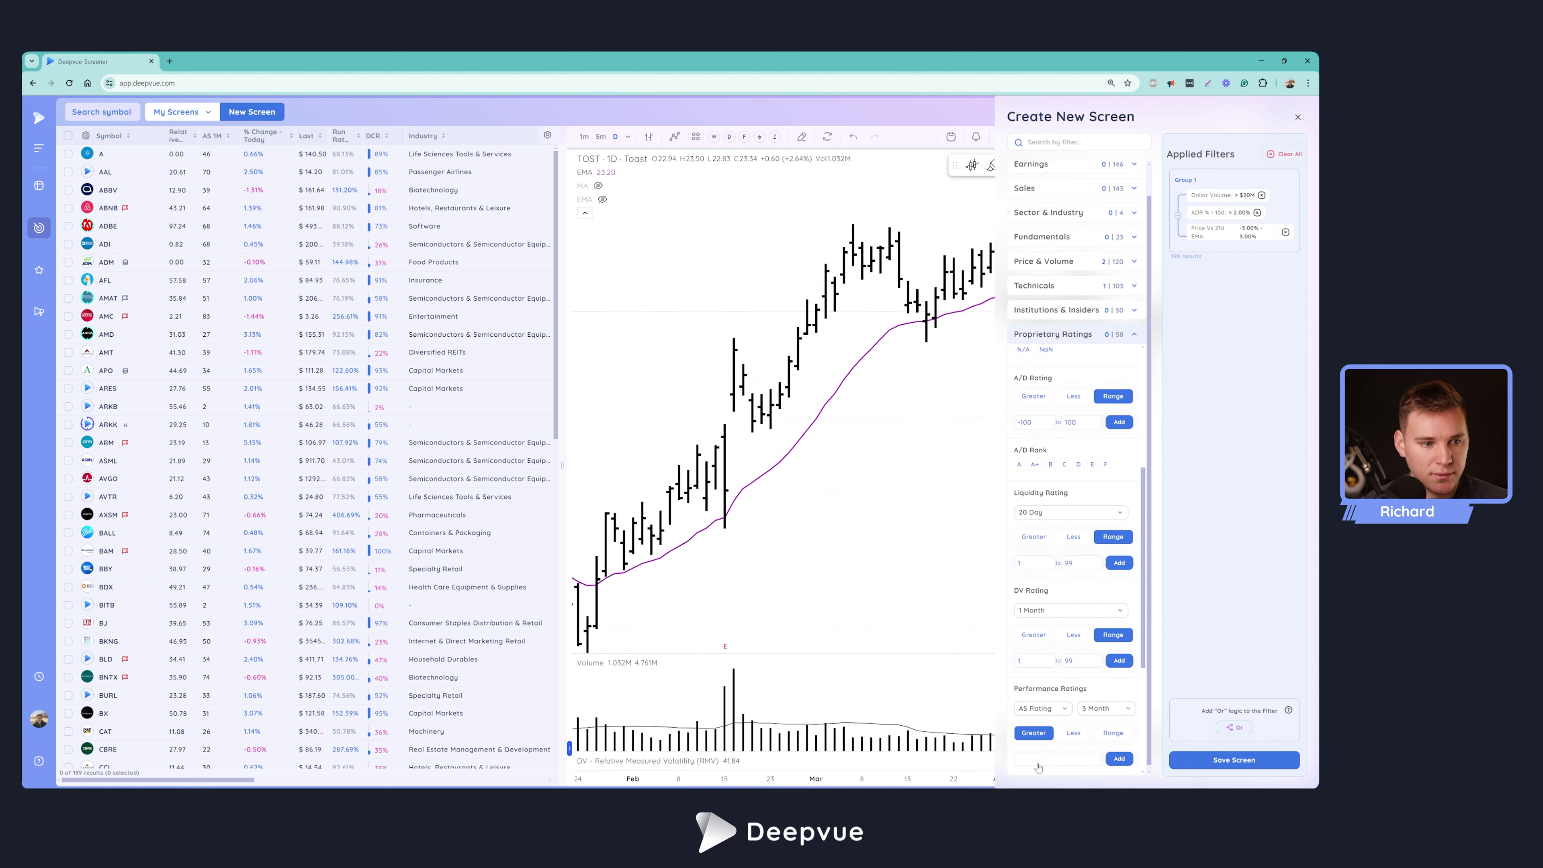
text(80)
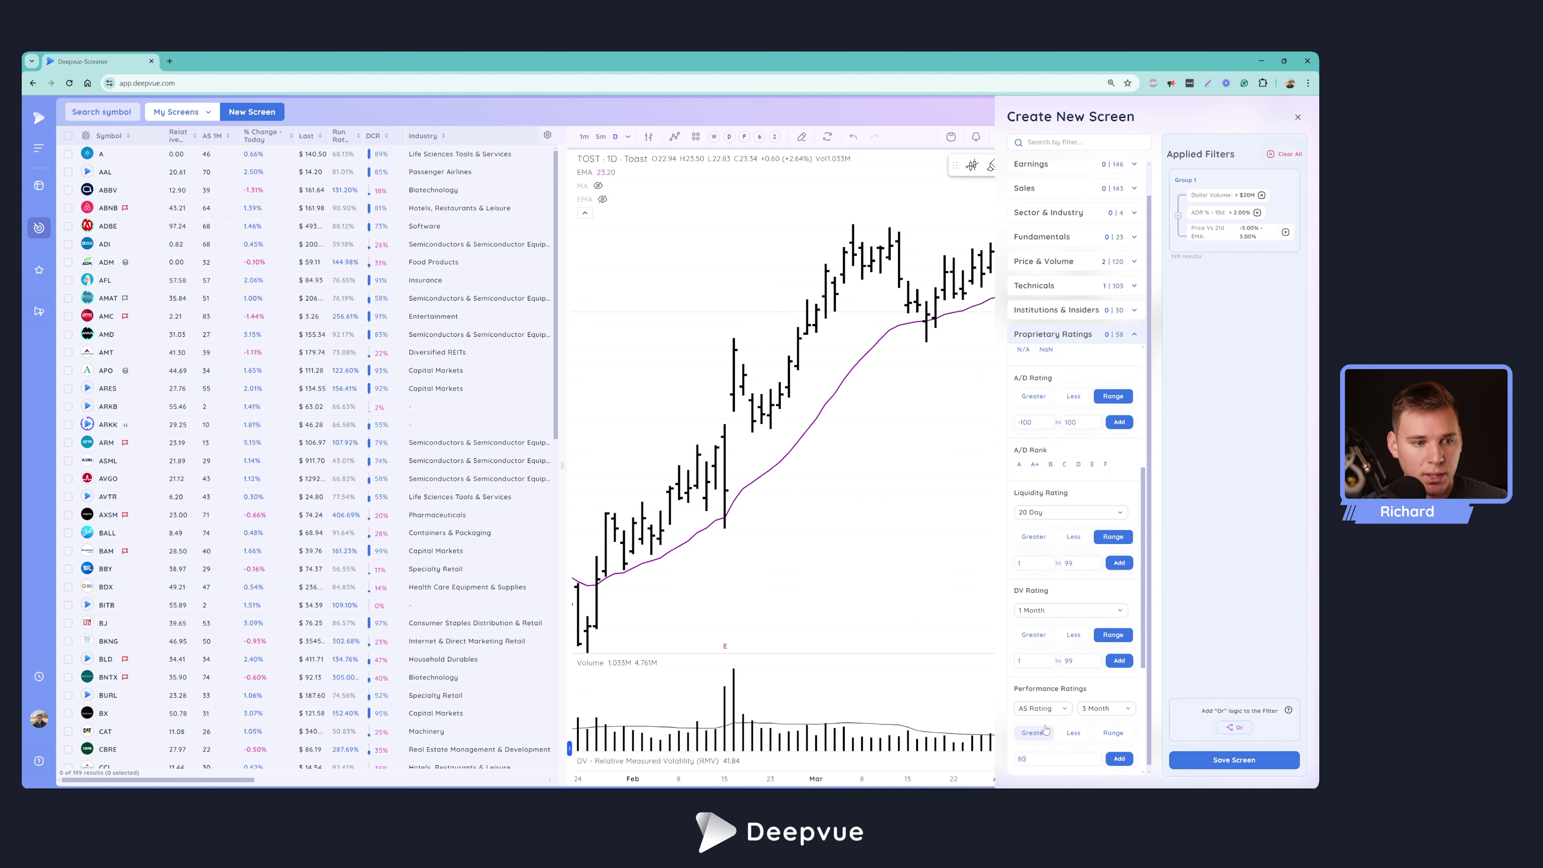
click(1123, 760)
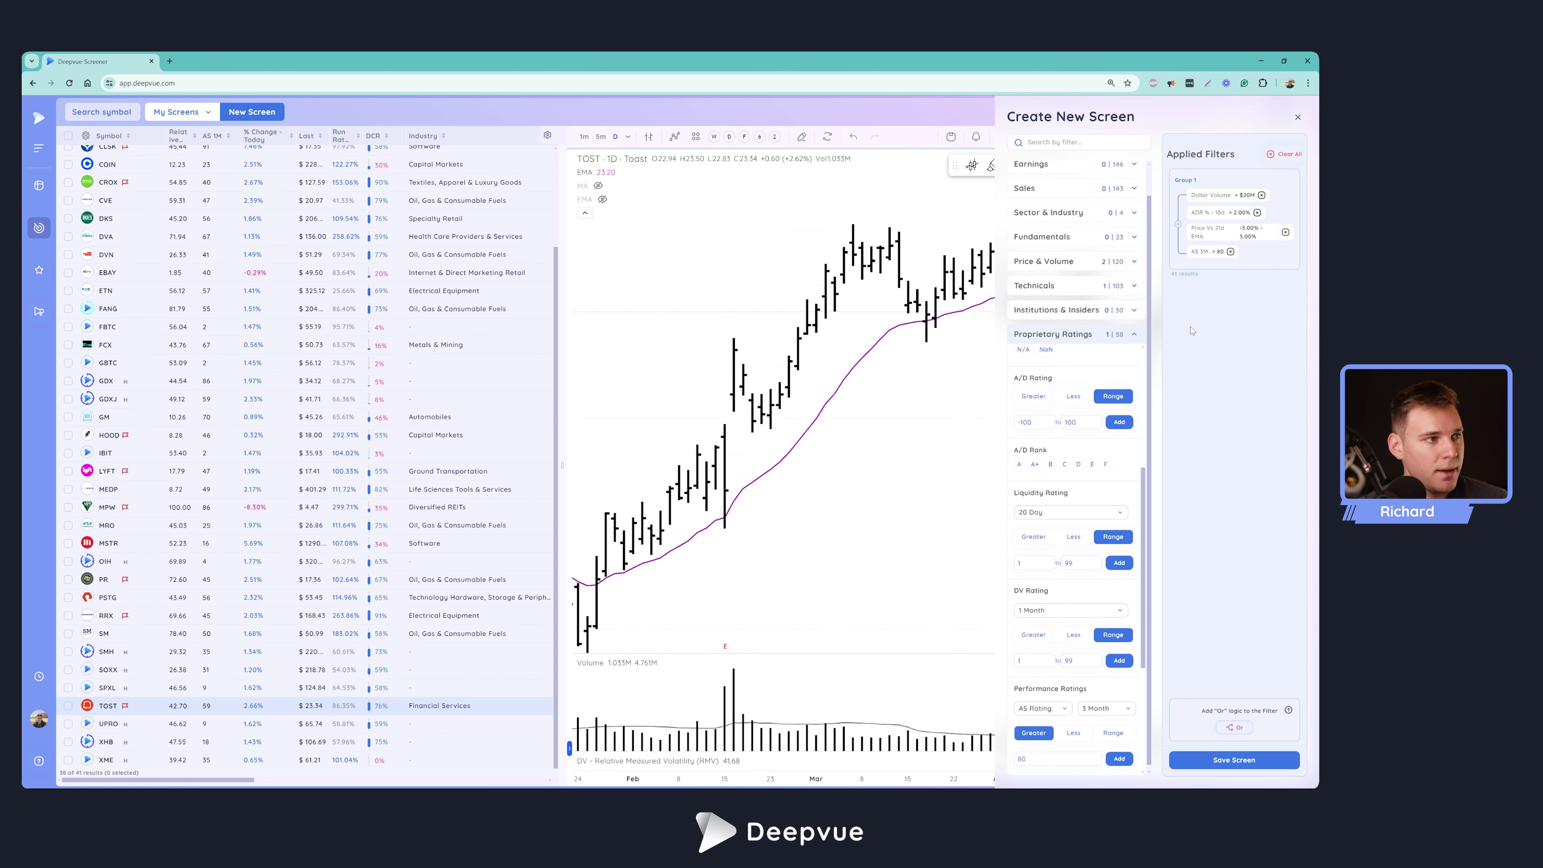
scroll(246, 381, up, 1)
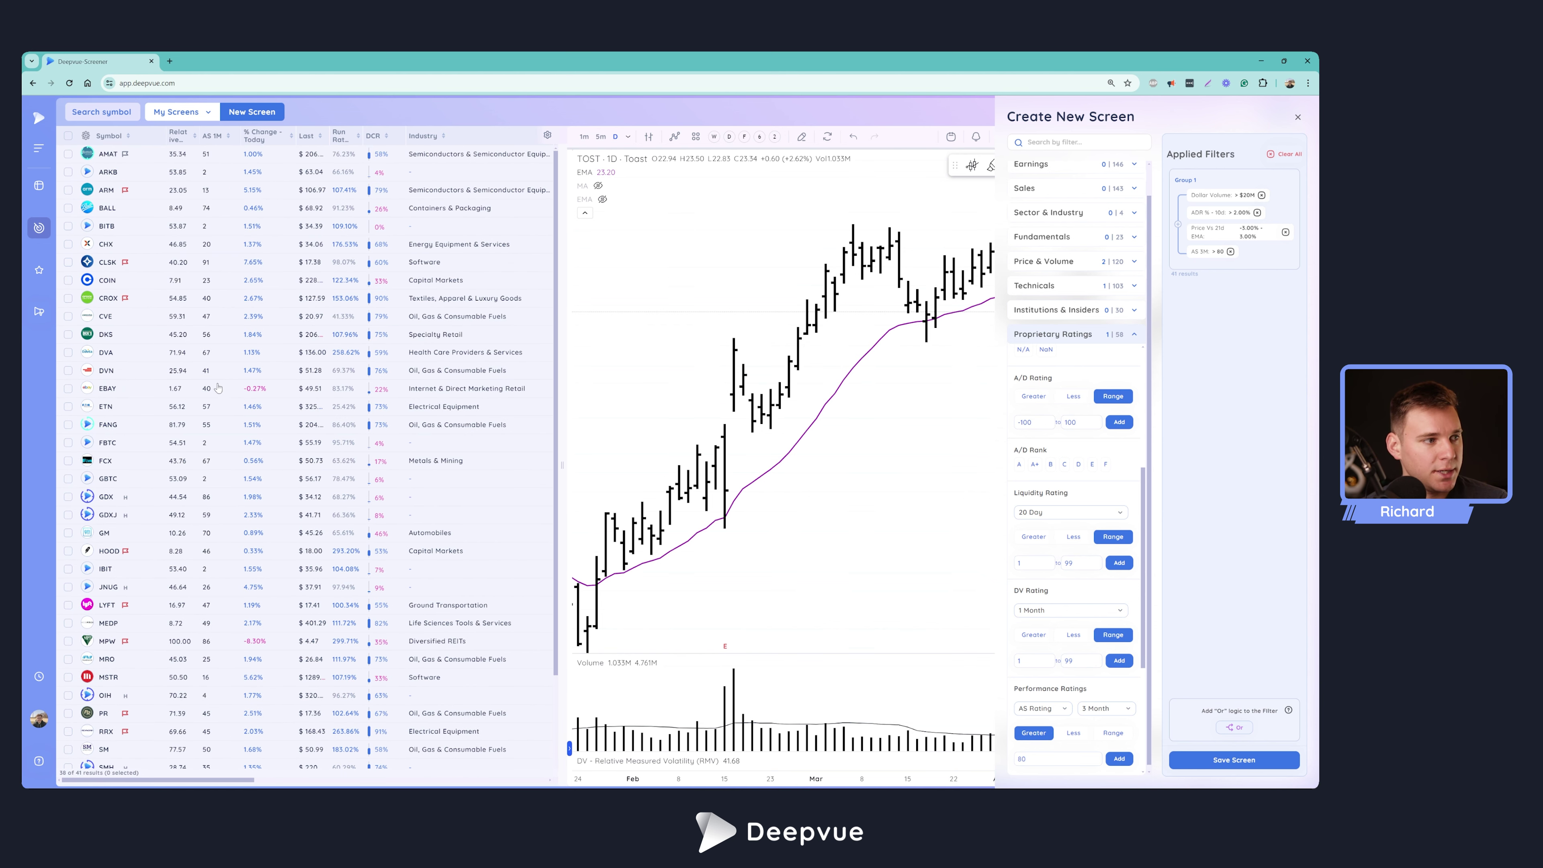
scroll(238, 468, down, 1)
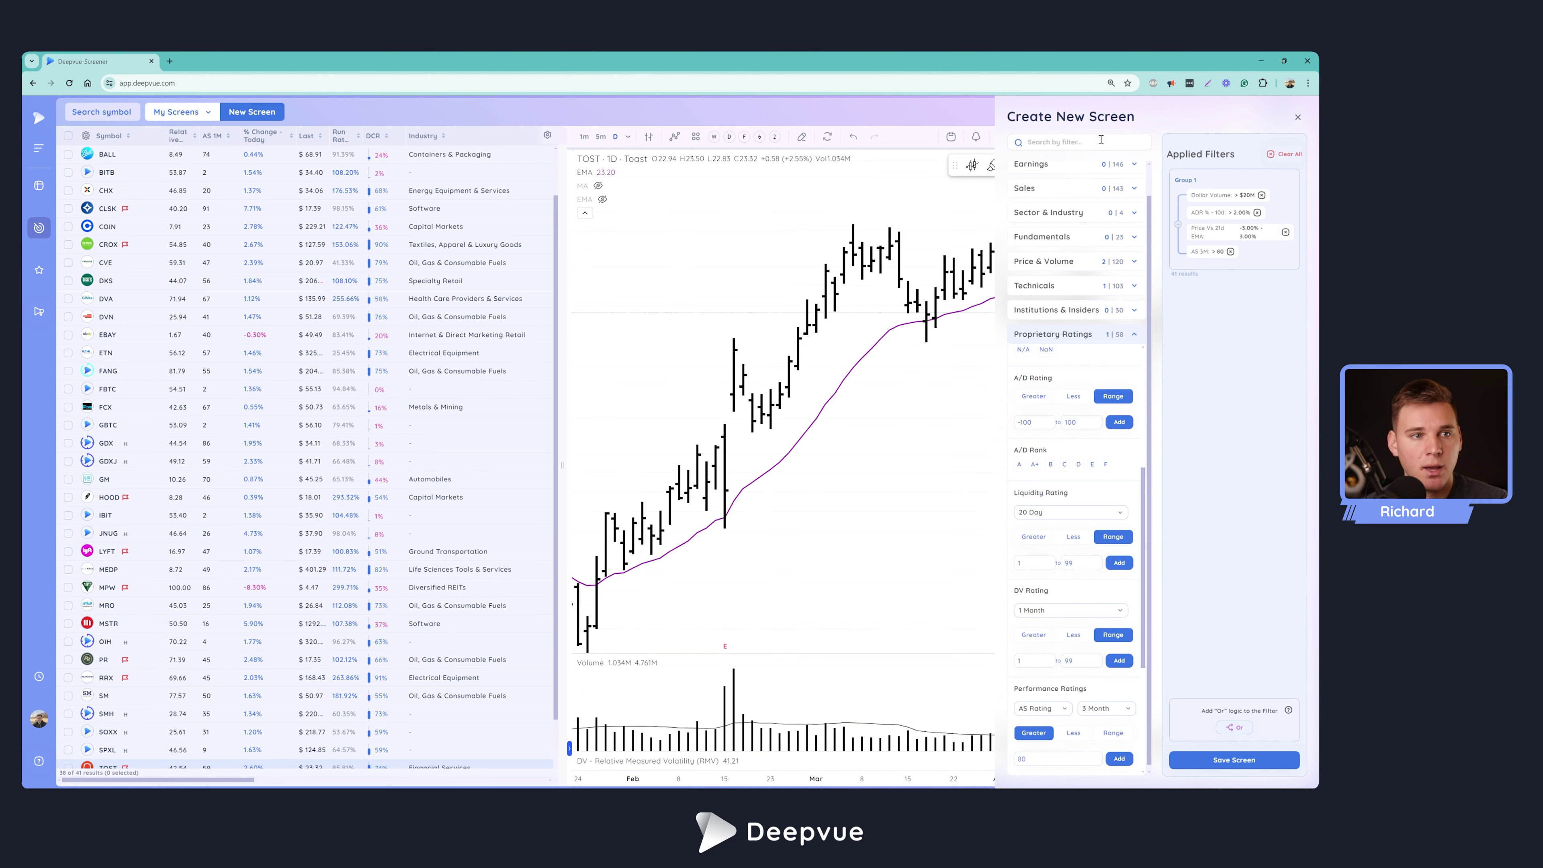
Step: Restrict the screen to Common Stock type and begin saving it as '21 ema PB tutorial'
click(1048, 140)
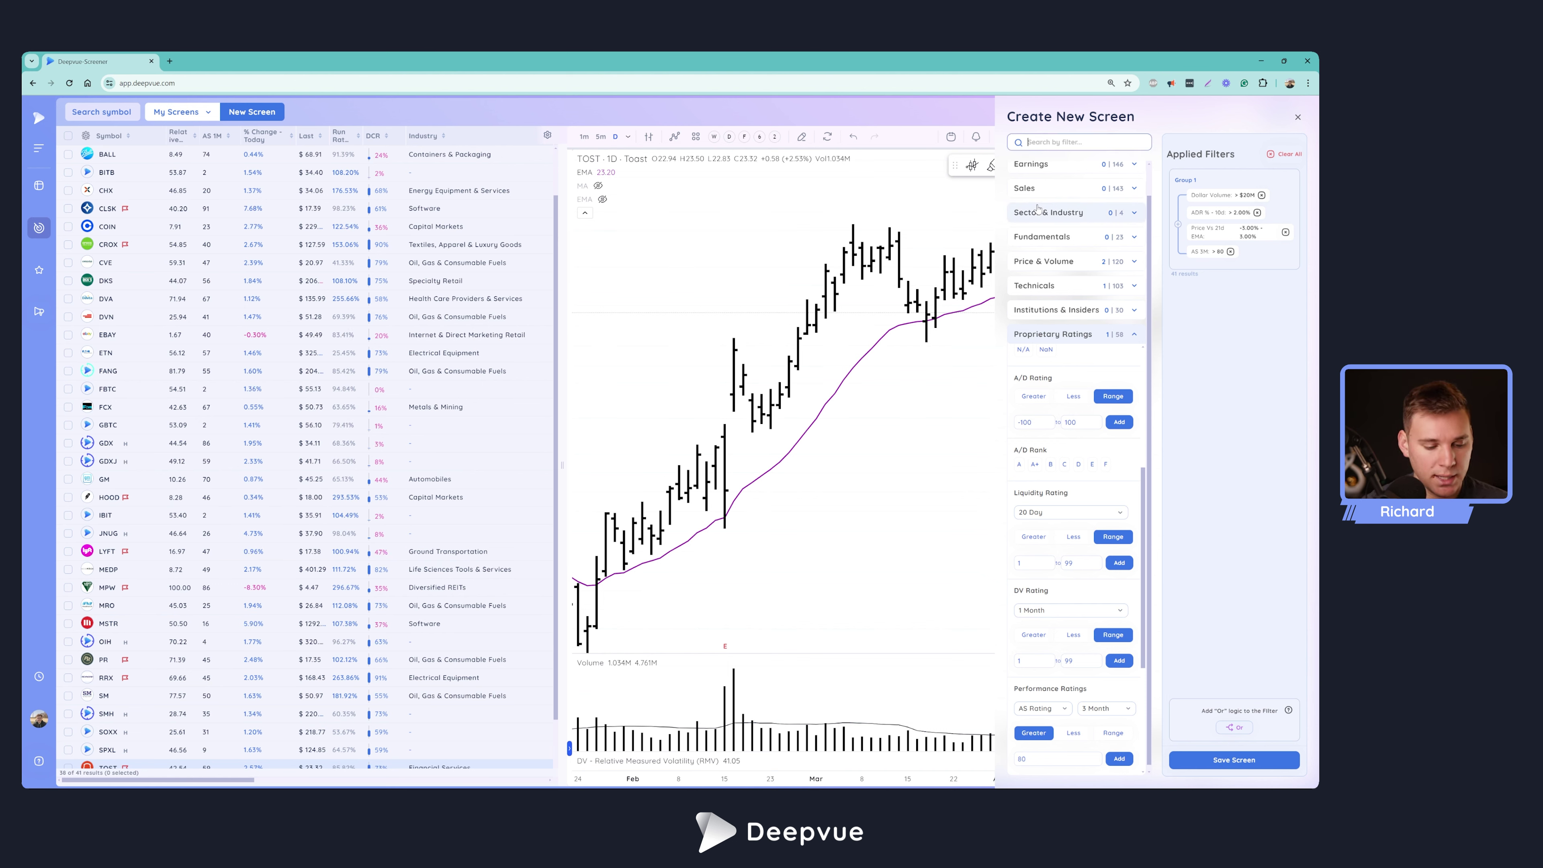
text(type)
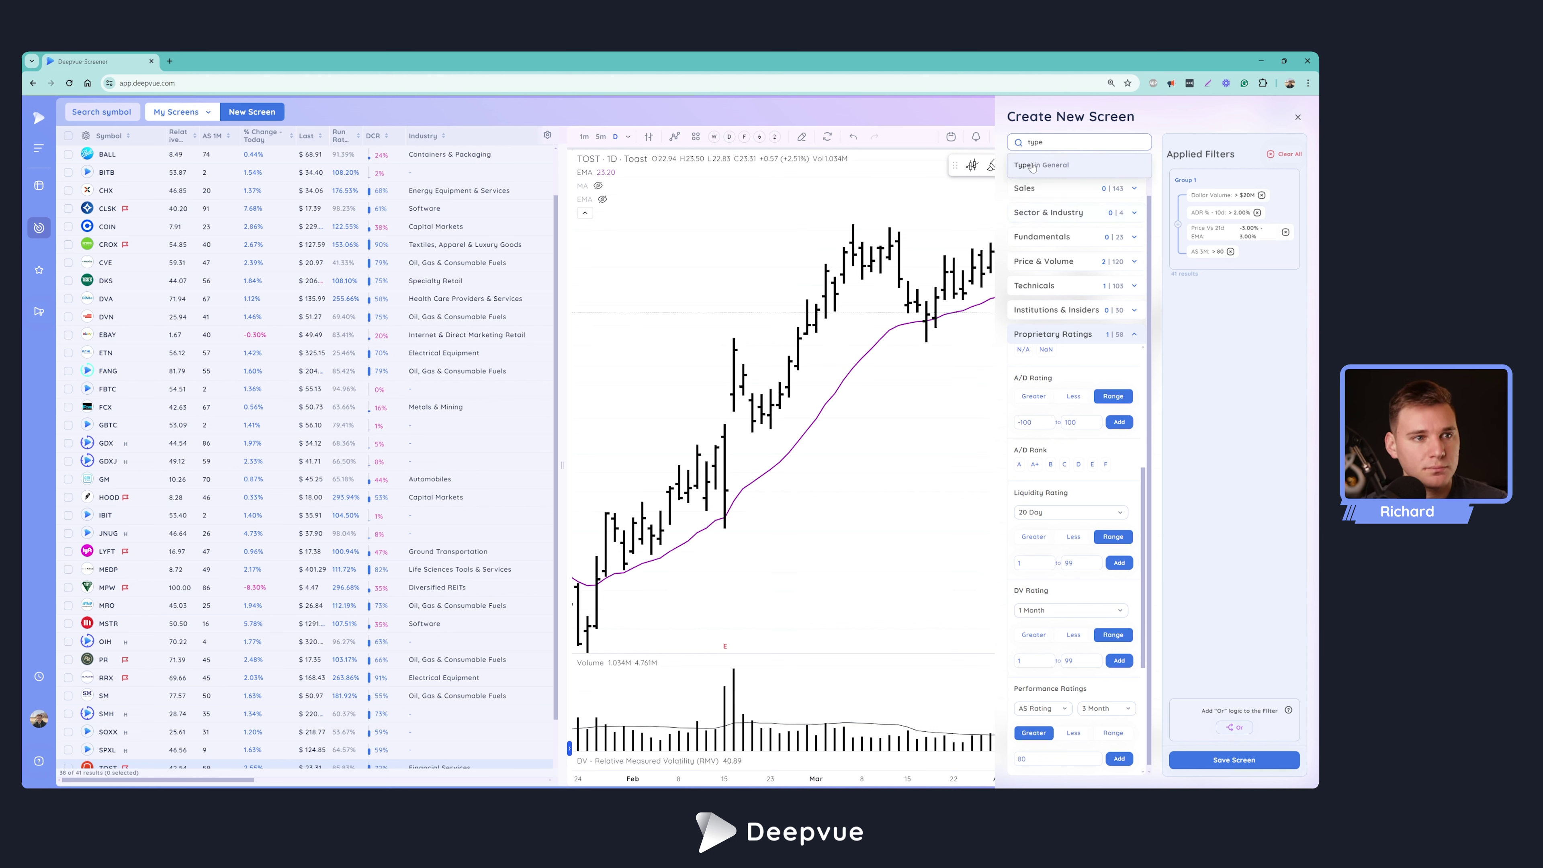
click(1035, 170)
scroll(1040, 202, down, 7)
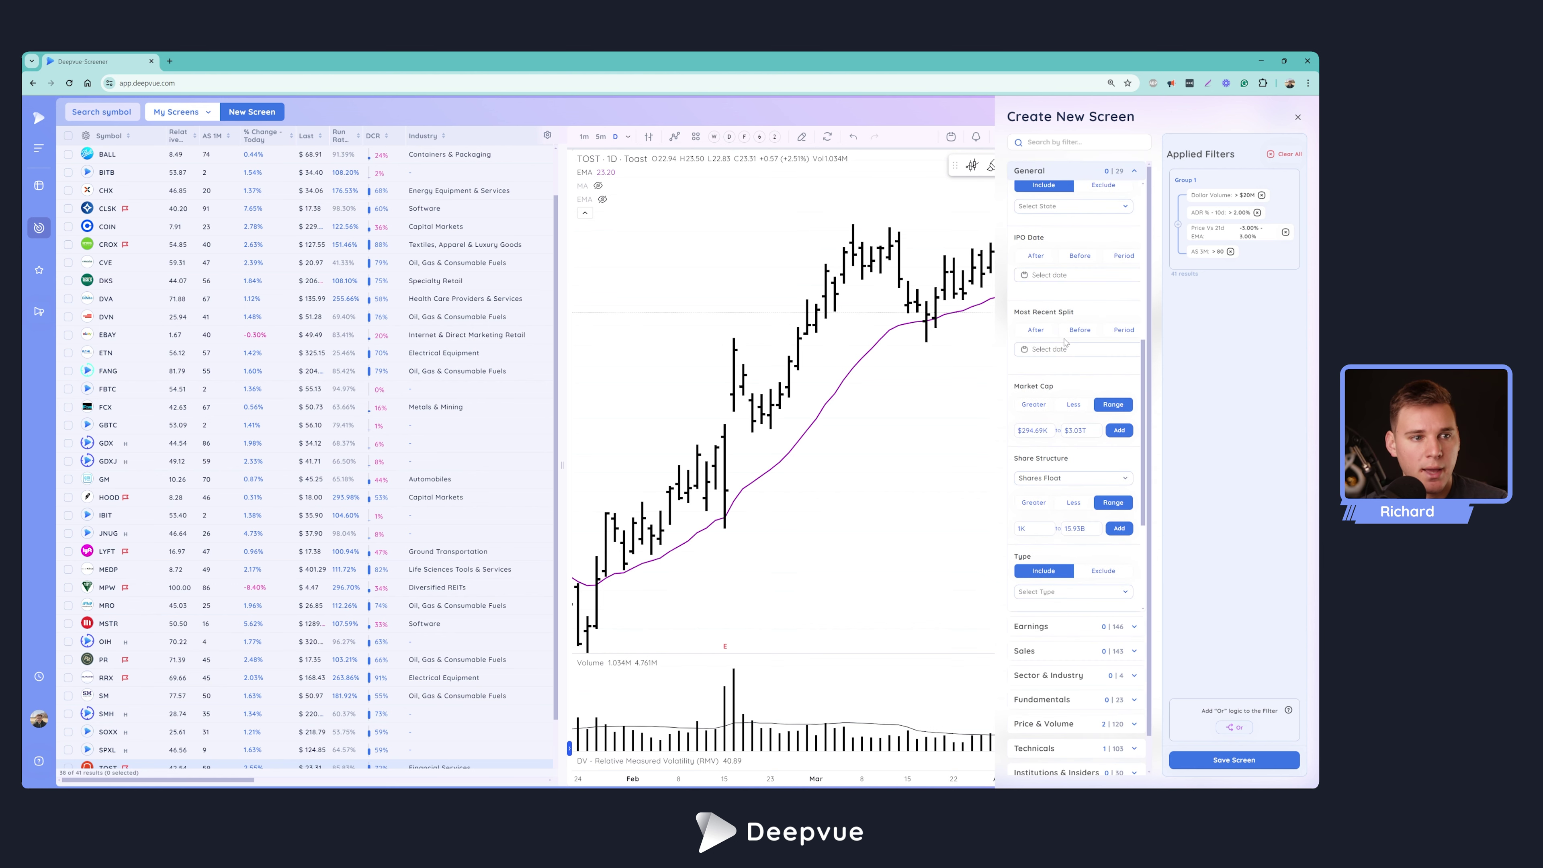
click(1045, 437)
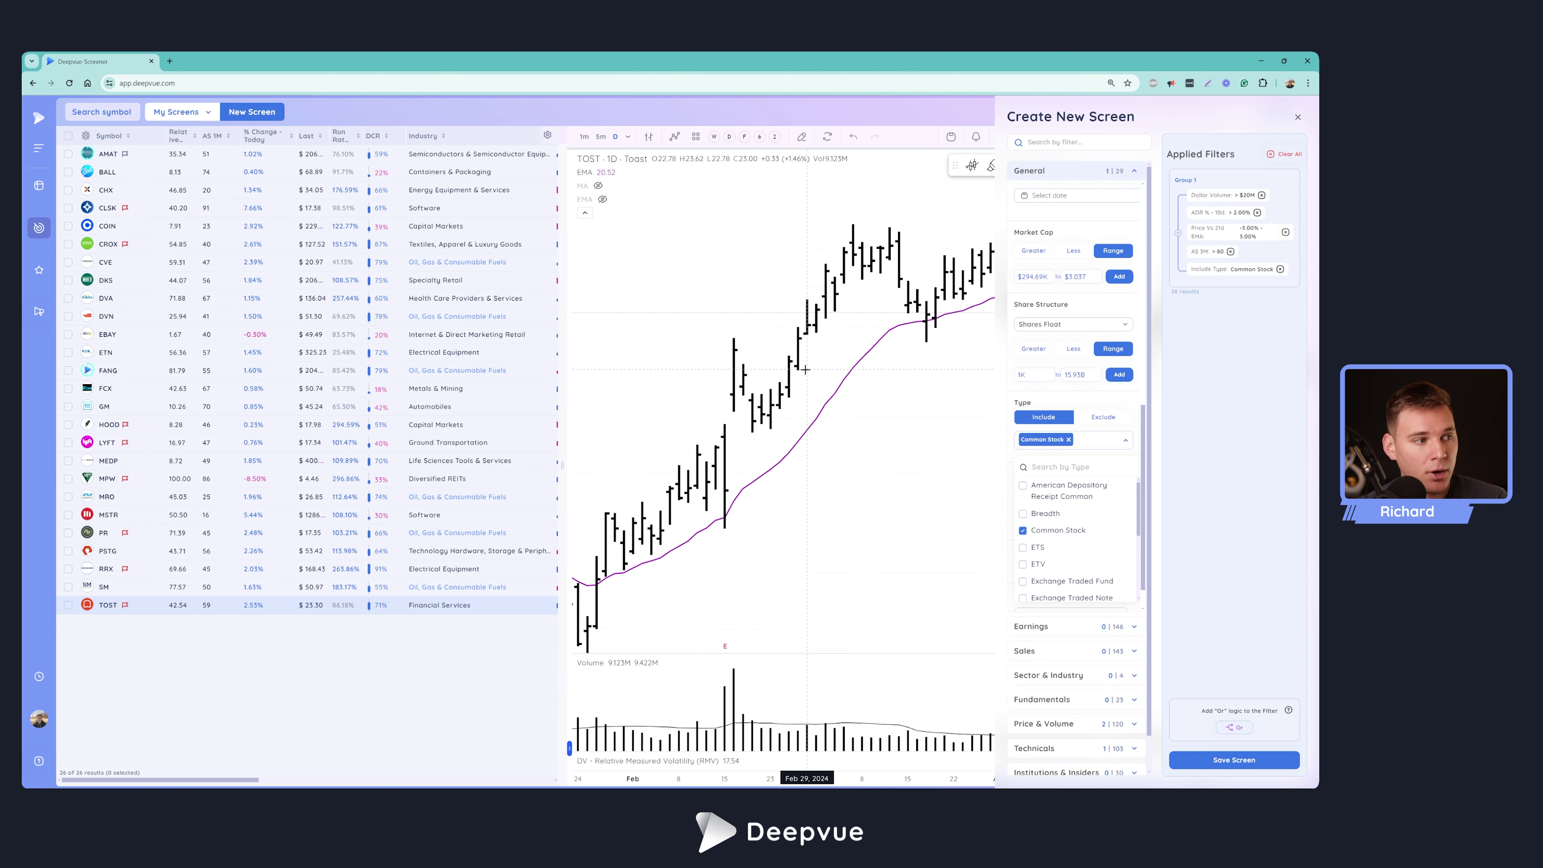
click(1201, 758)
text(21 ema PB tutorial)
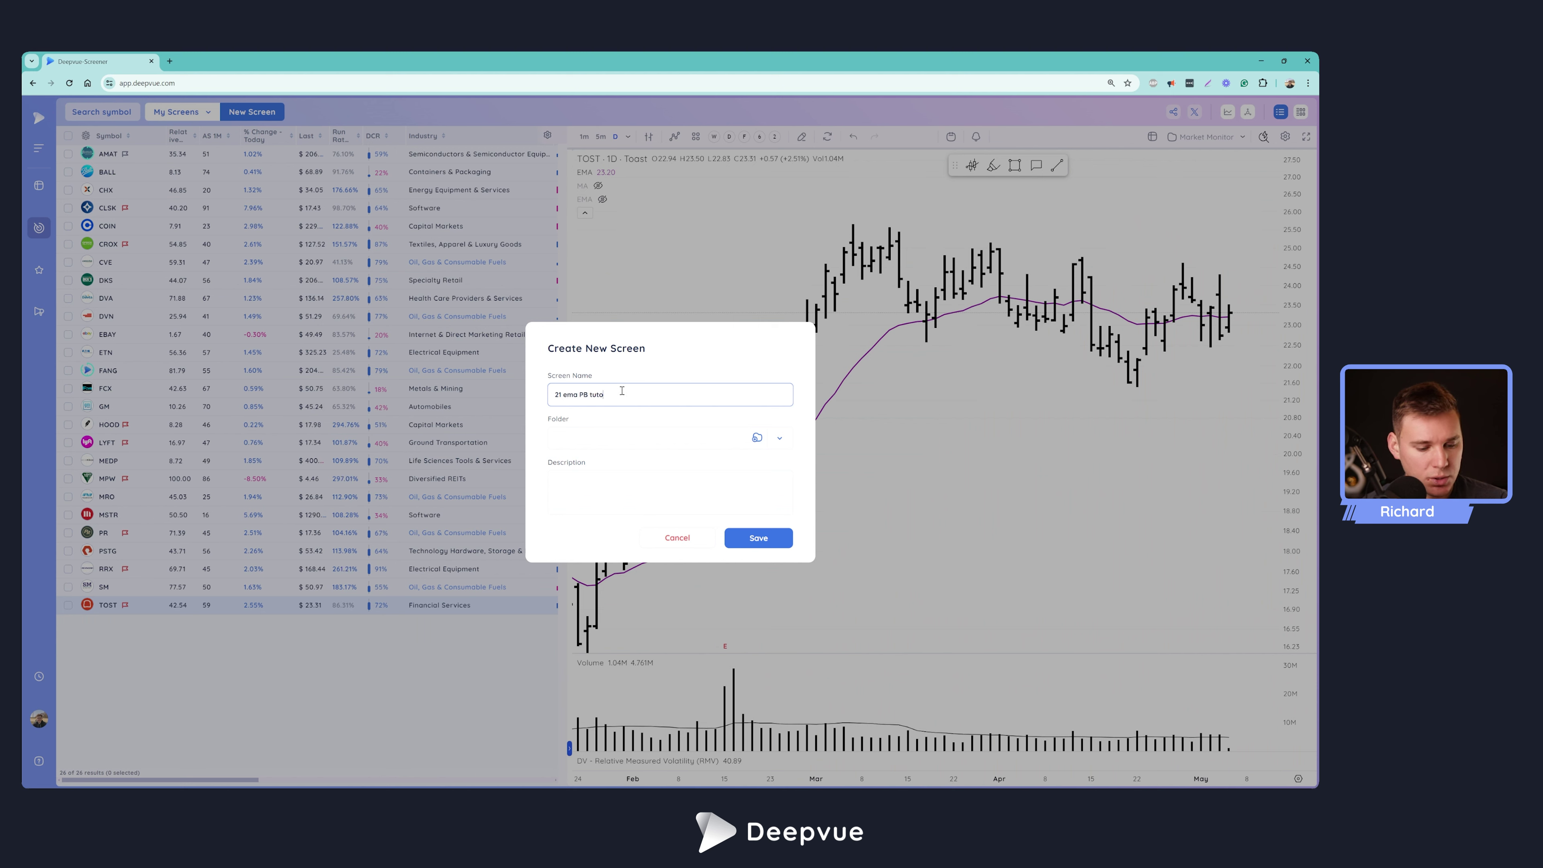
Step: Save the screen with the description 'stocks within 5% of the 21ema'
click(781, 440)
click(781, 440)
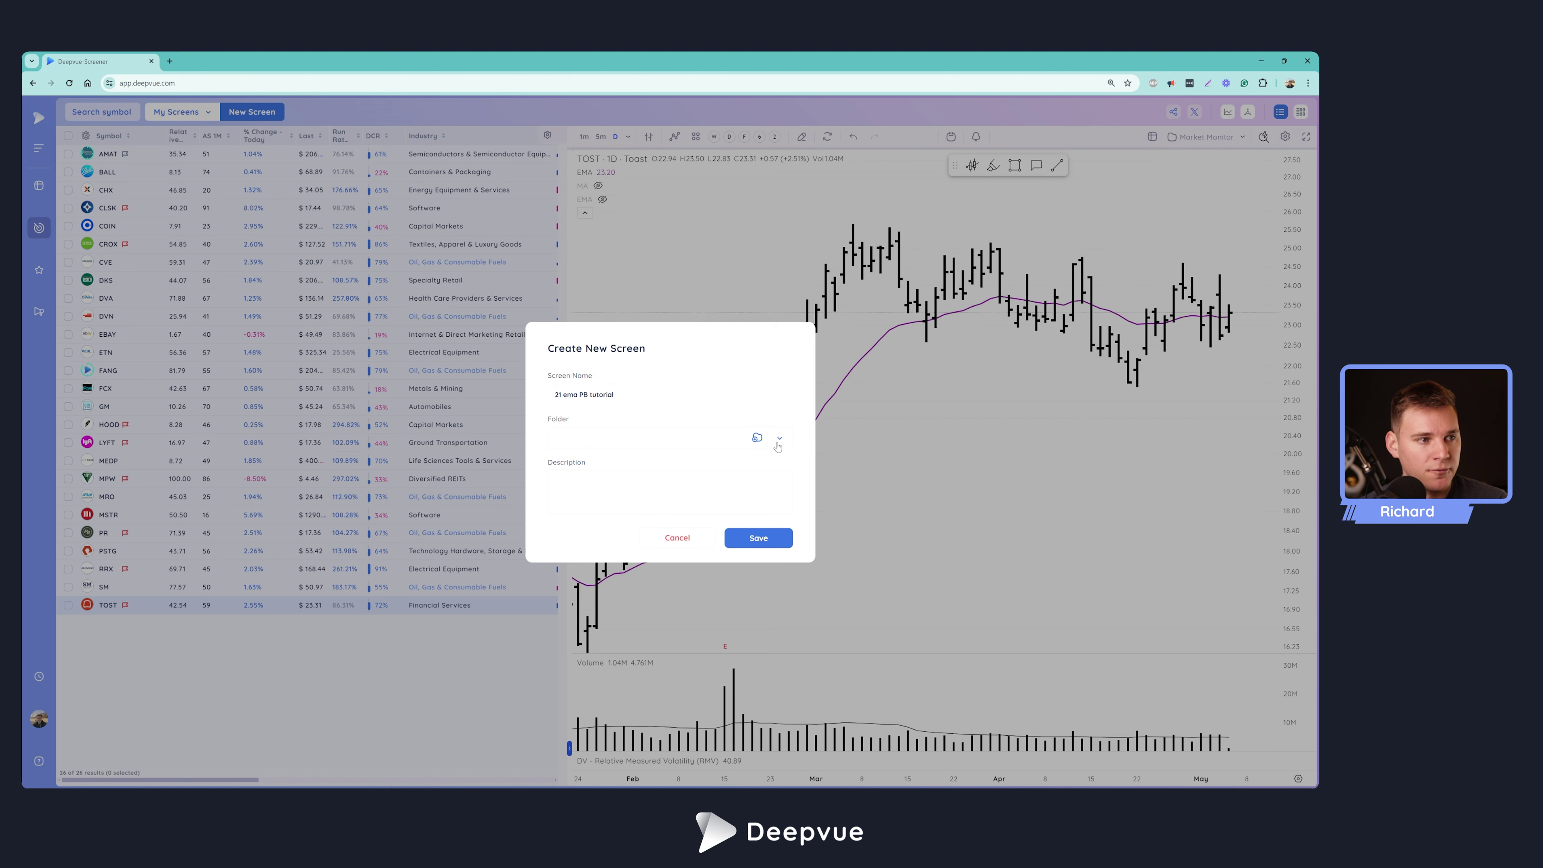
click(598, 487)
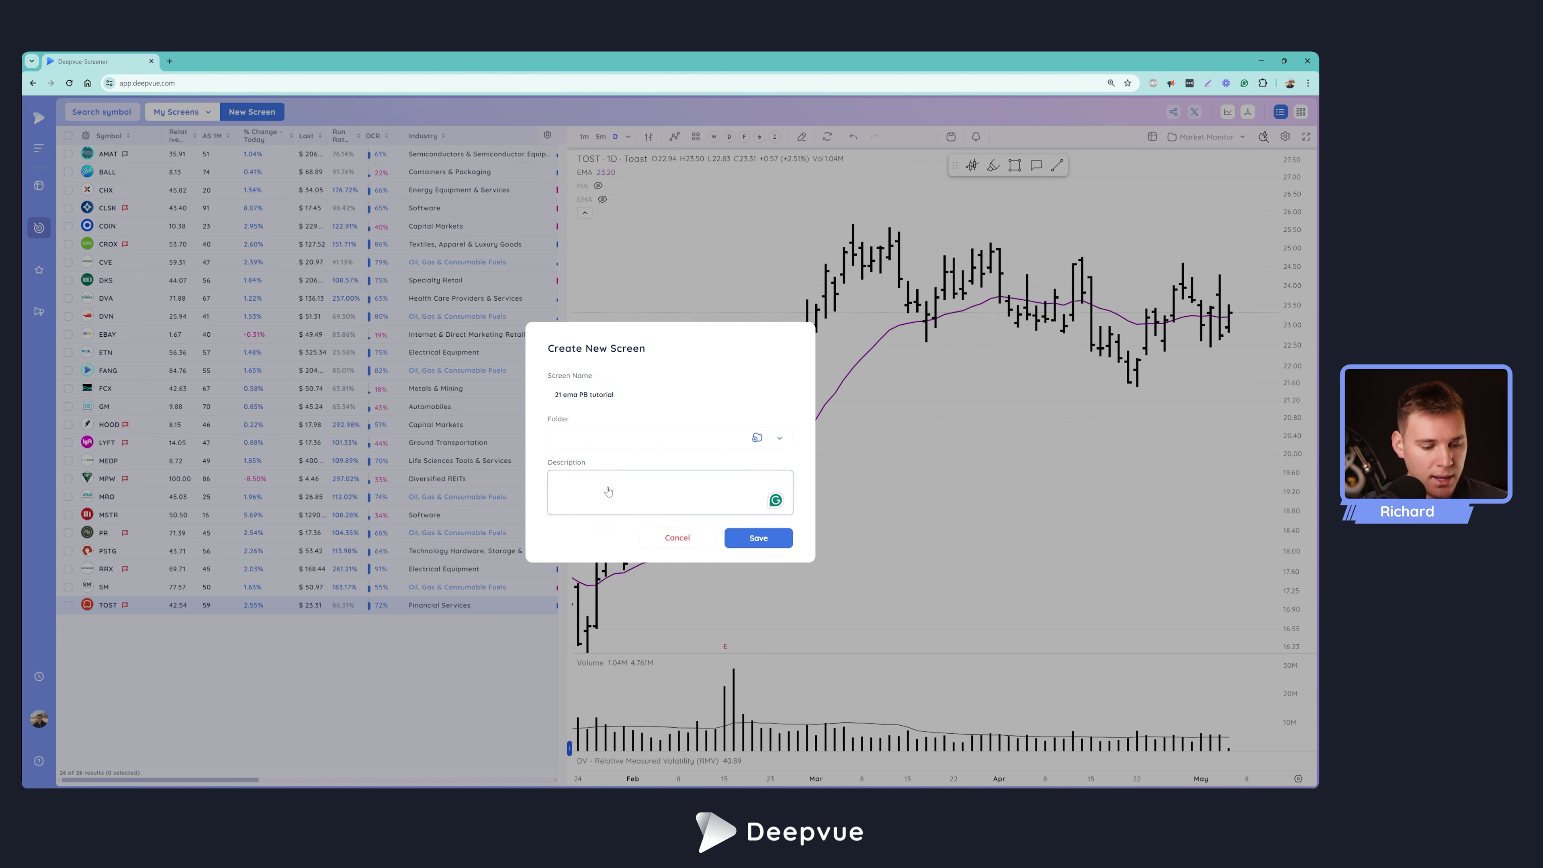
text(stocks within 3% of the 21ema)
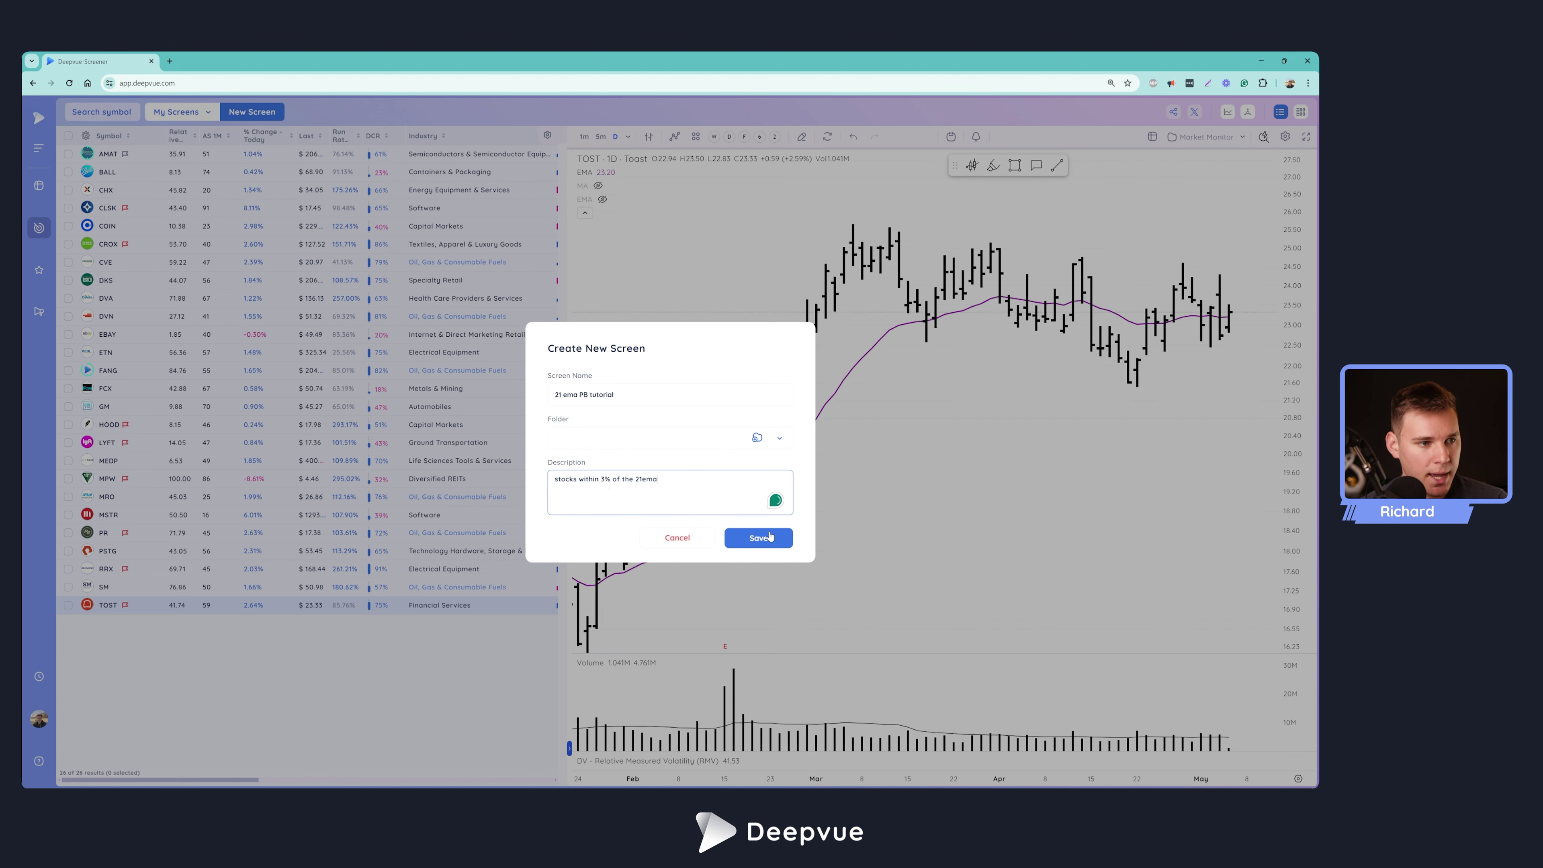
click(760, 538)
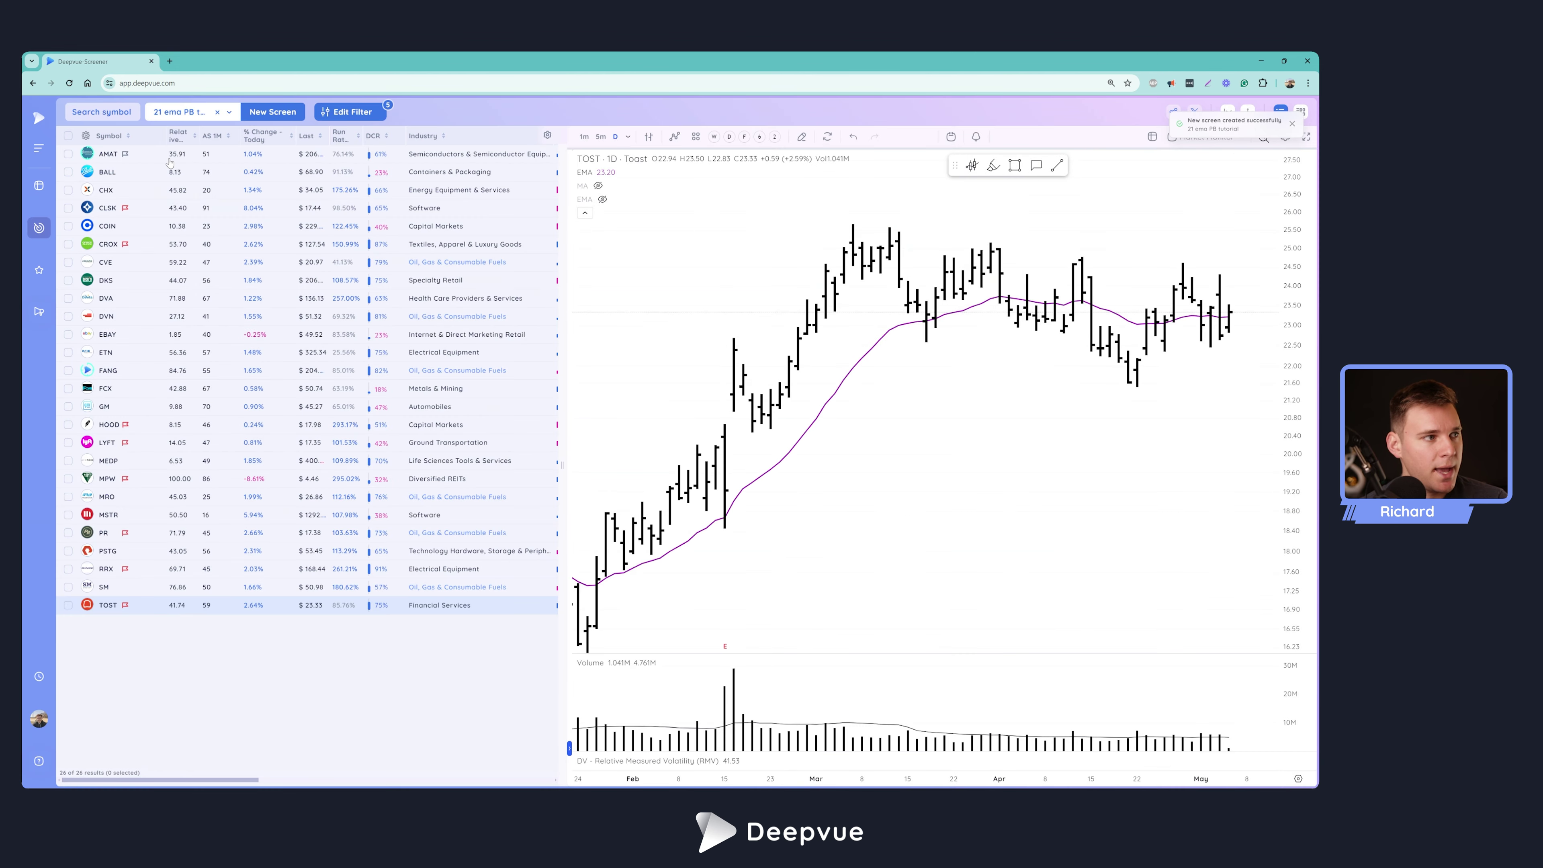
Step: Open the AMAT chart from the saved screen's results and review it
click(169, 159)
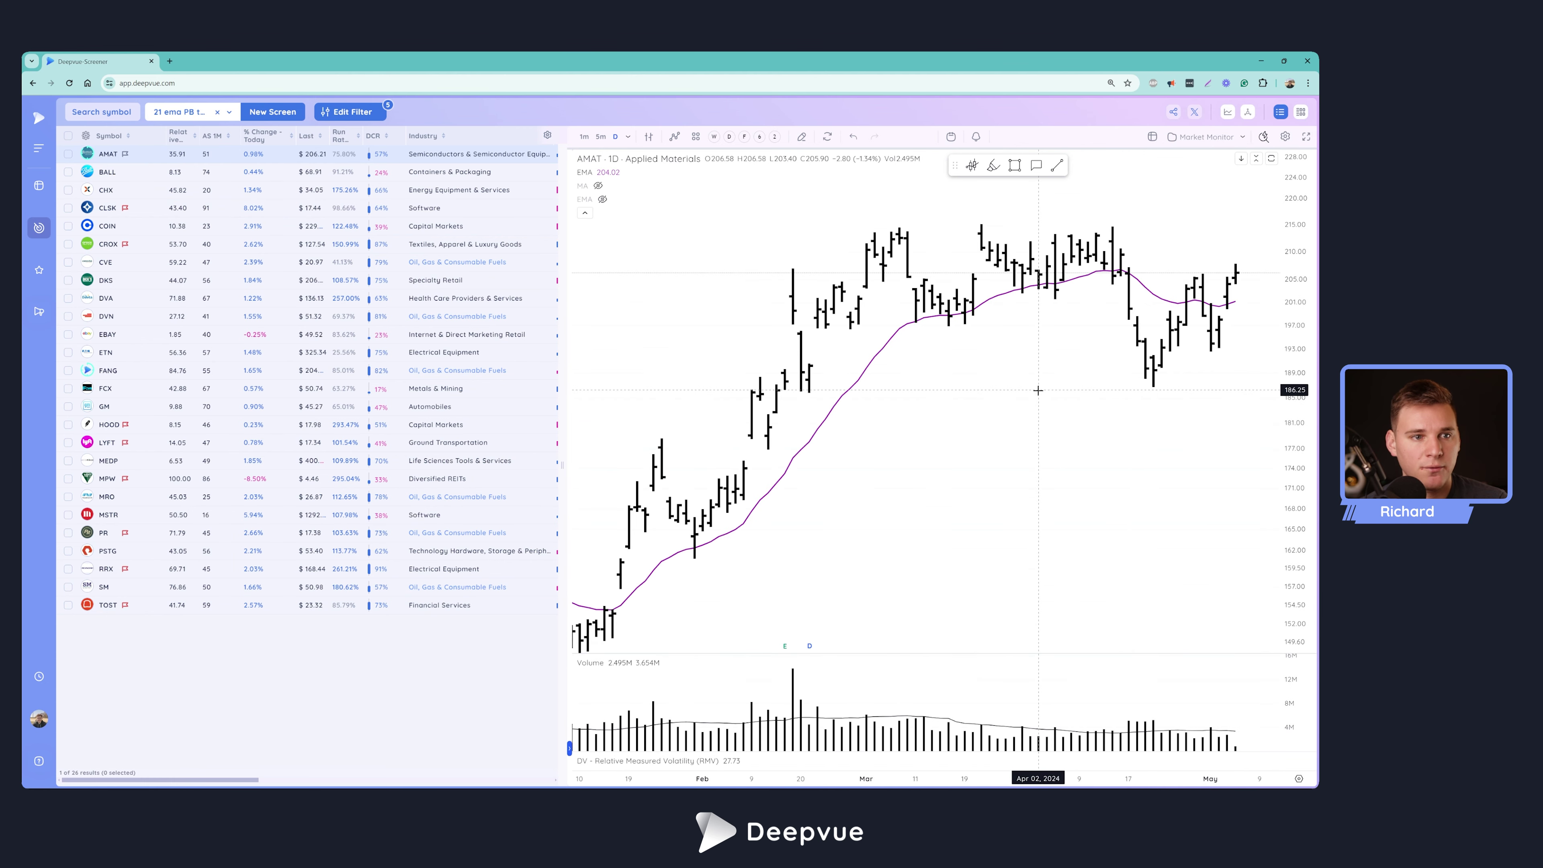
scroll(1037, 390, down, 2)
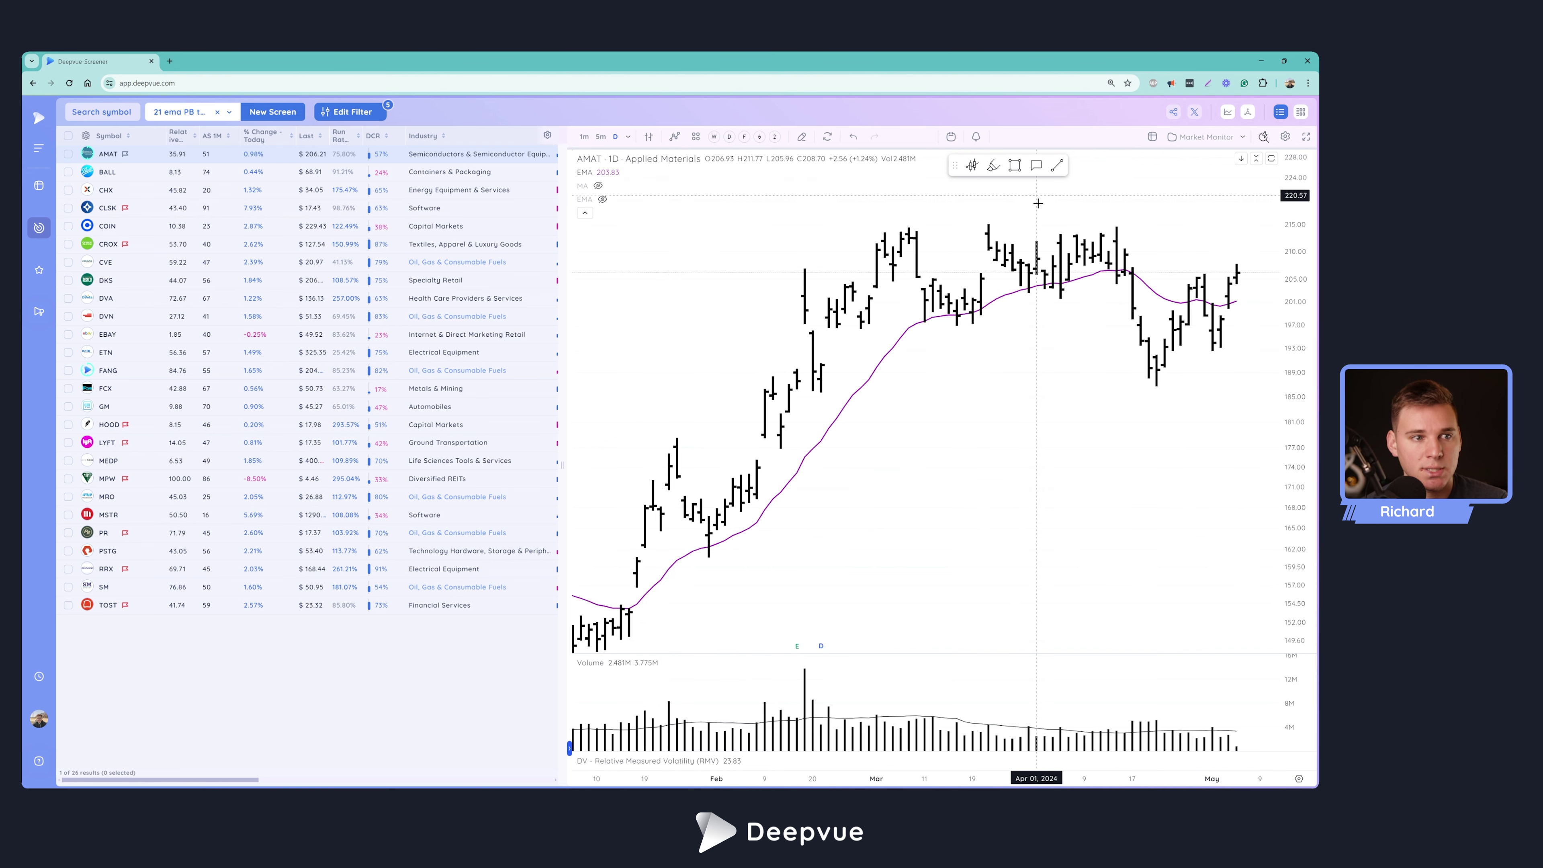
scroll(1140, 255, up, 2)
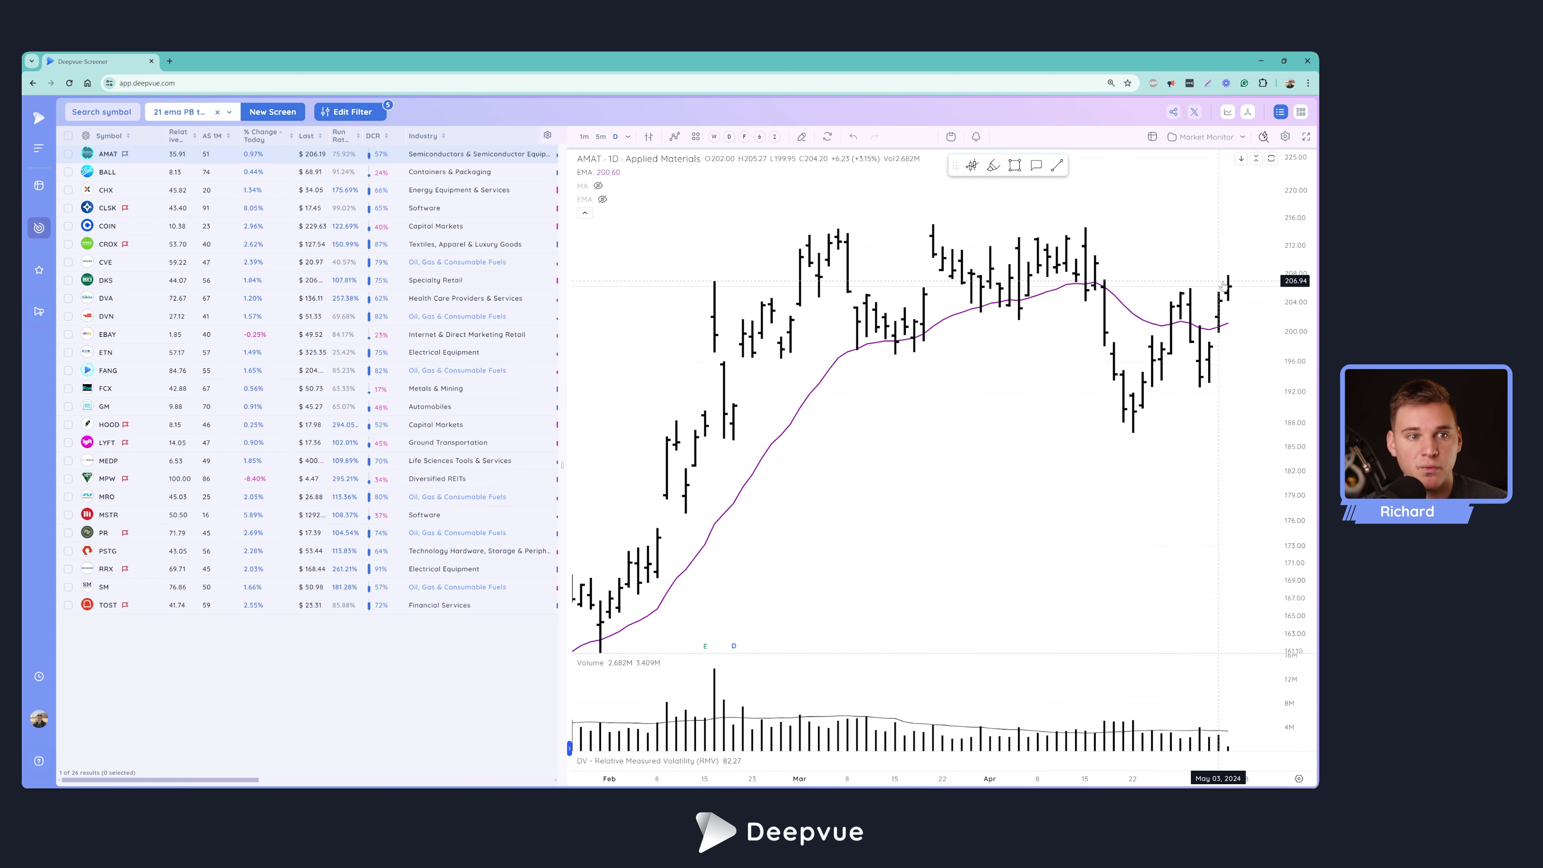
Step: Move to BALL, measure its recent move against the 21 EMA, then advance to CHX
key(Down)
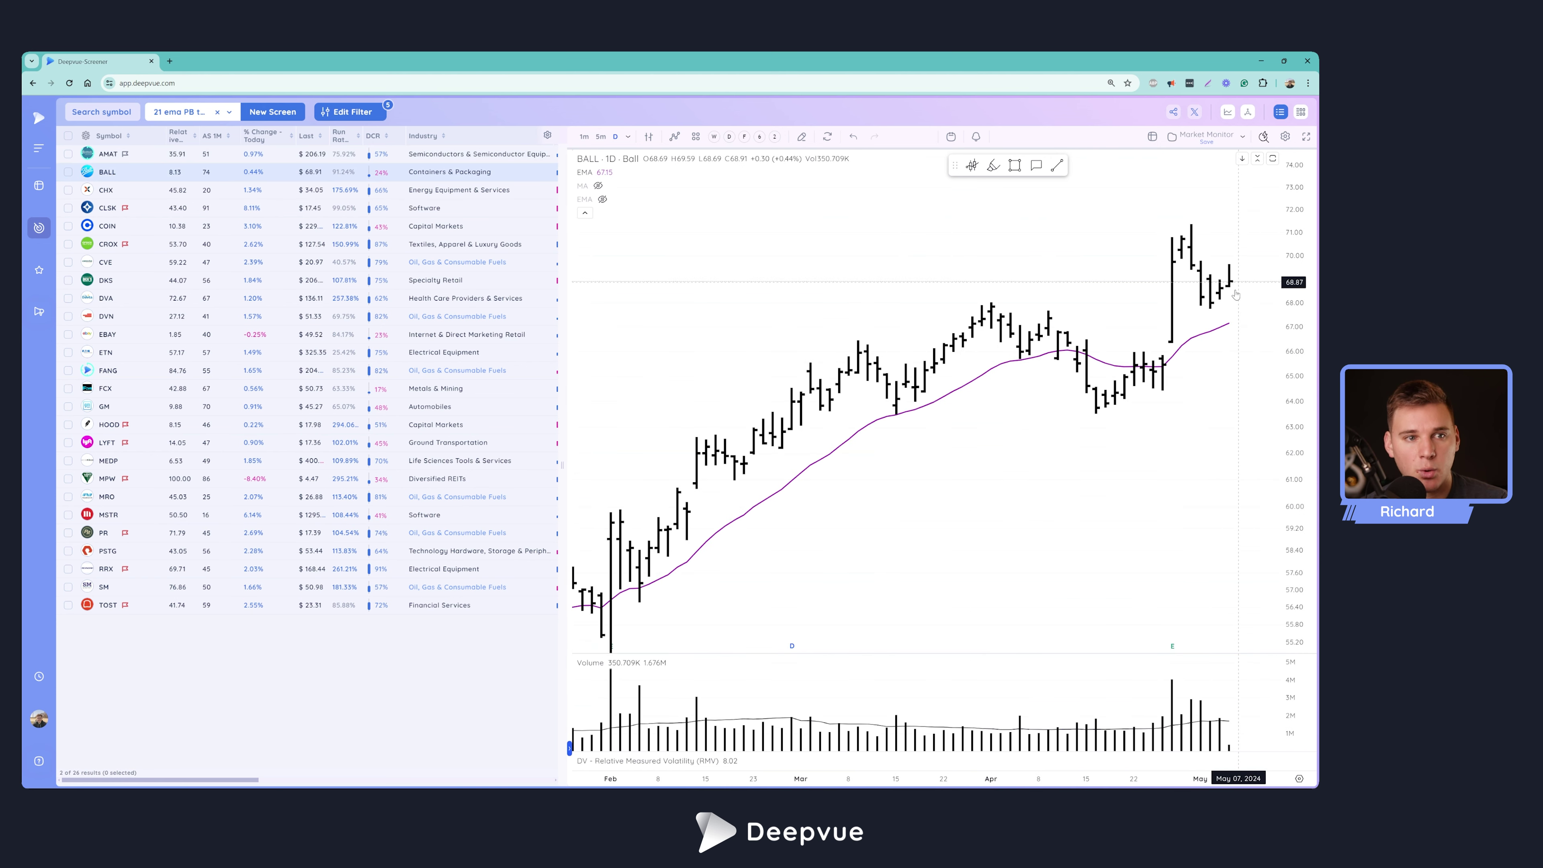
shift+click(1237, 326)
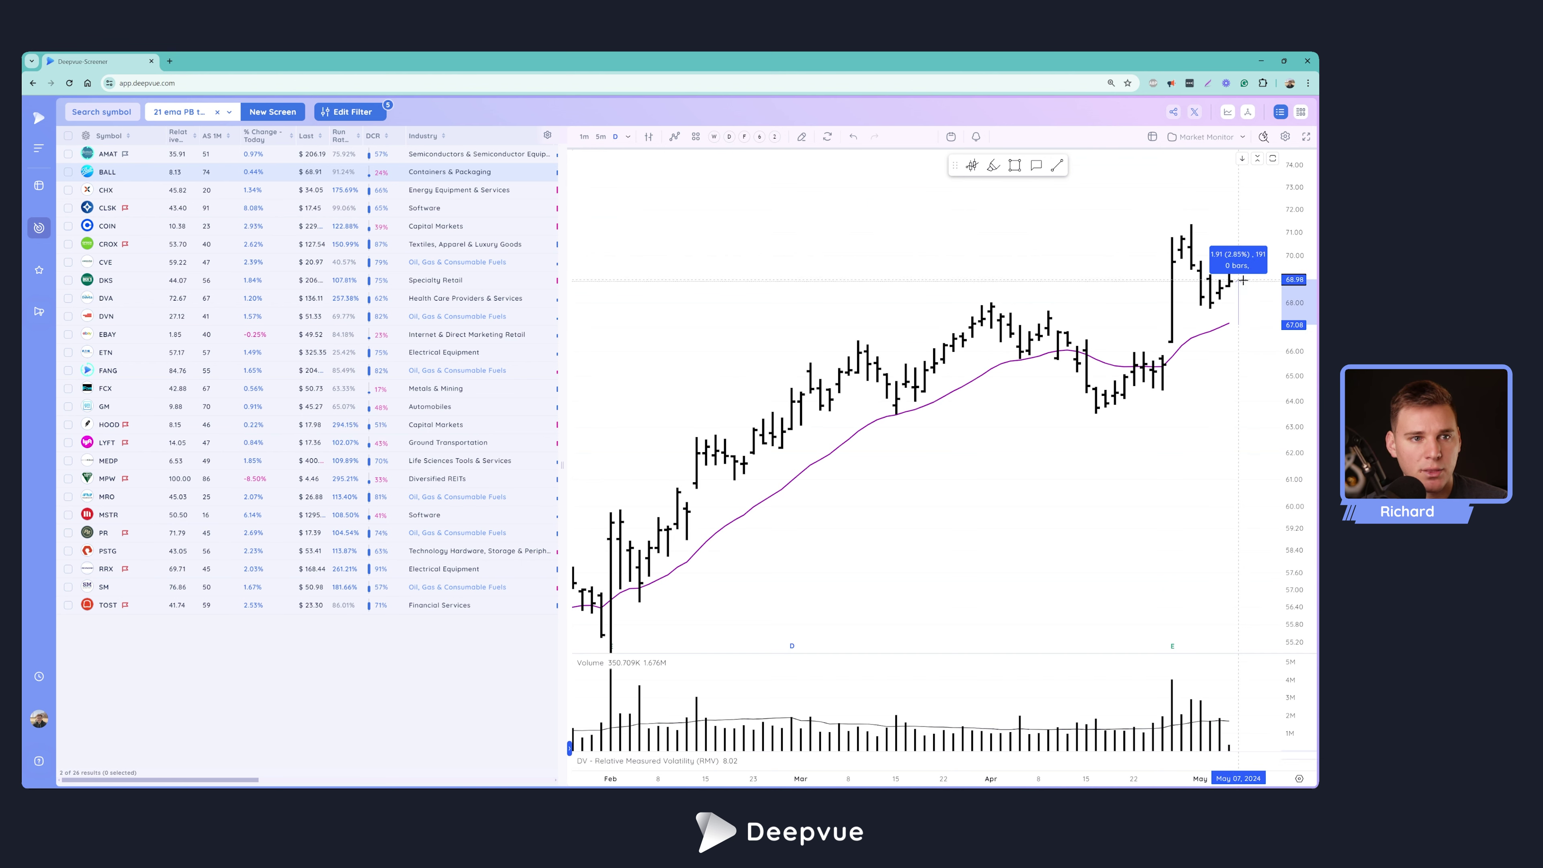
click(1239, 299)
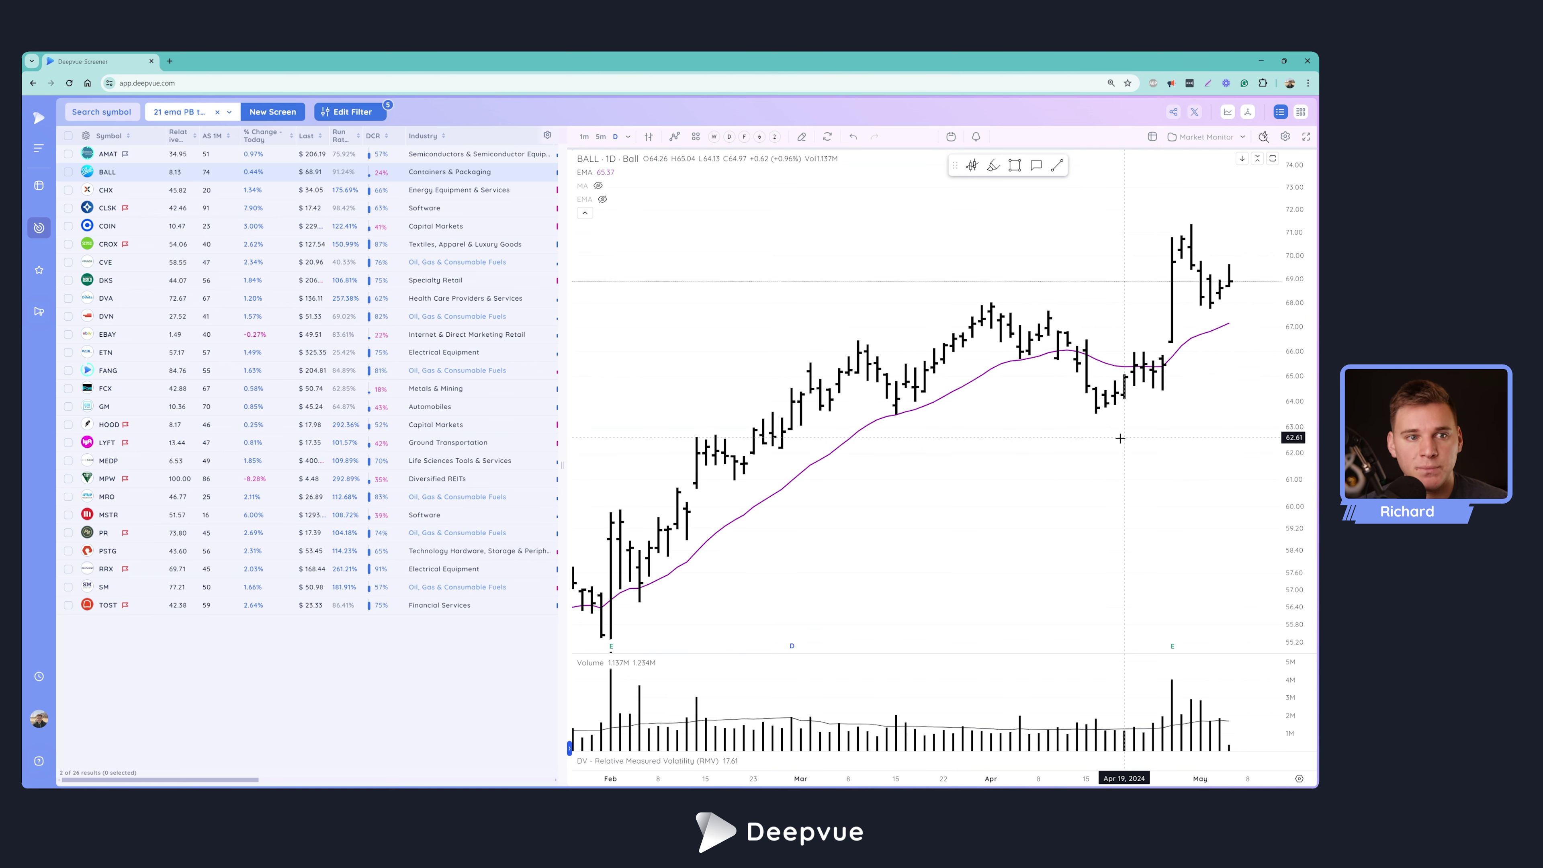
key(Down)
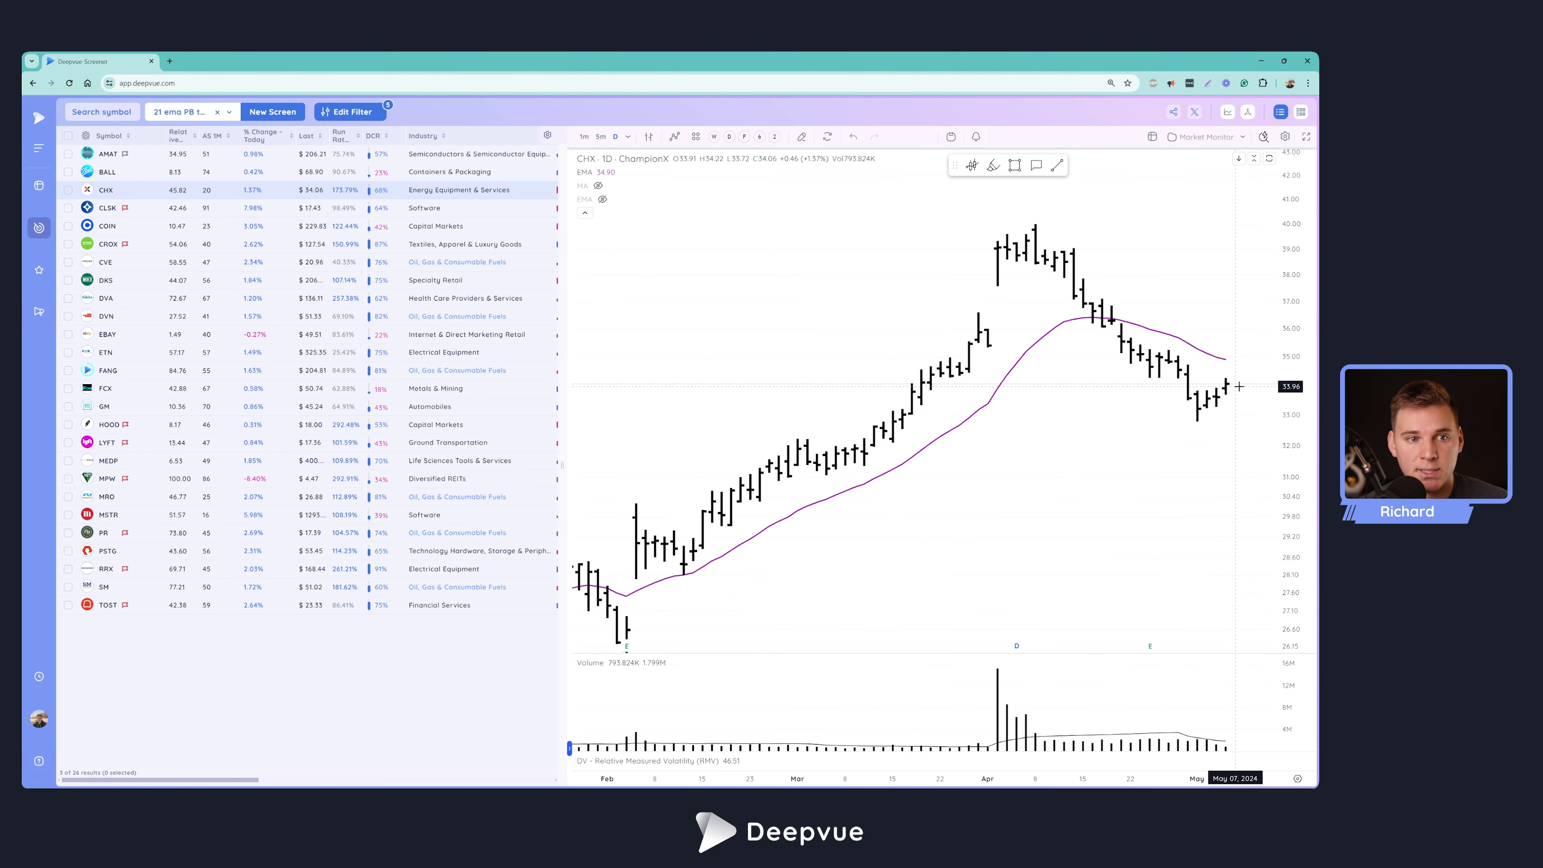
Step: Measure CHX's gap to the 21 EMA, then step through the results from CLSK to MSTR
shift+click(1239, 386)
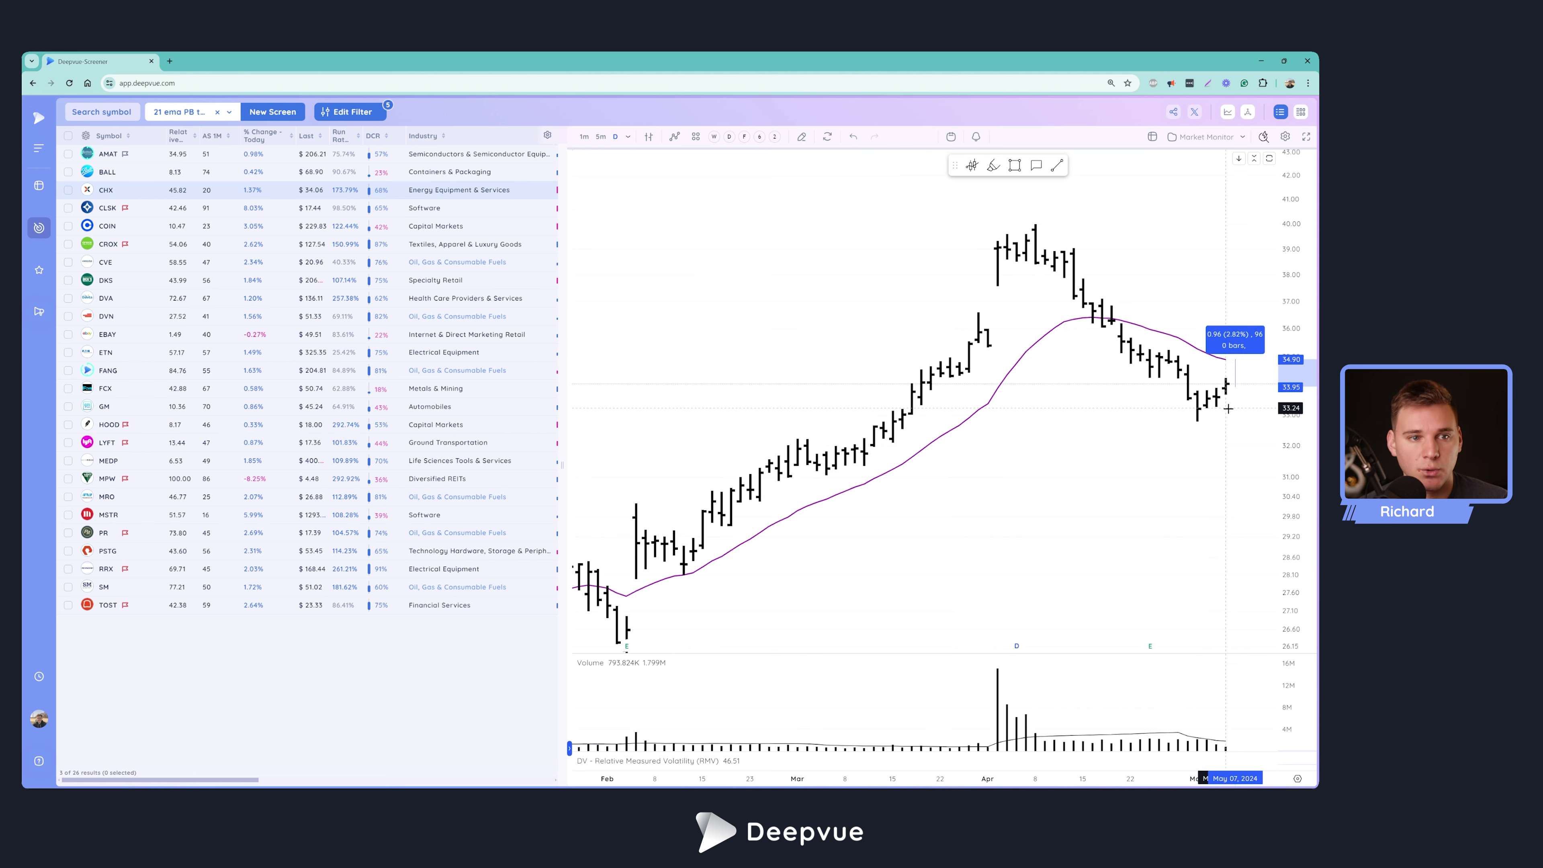
key(Down)
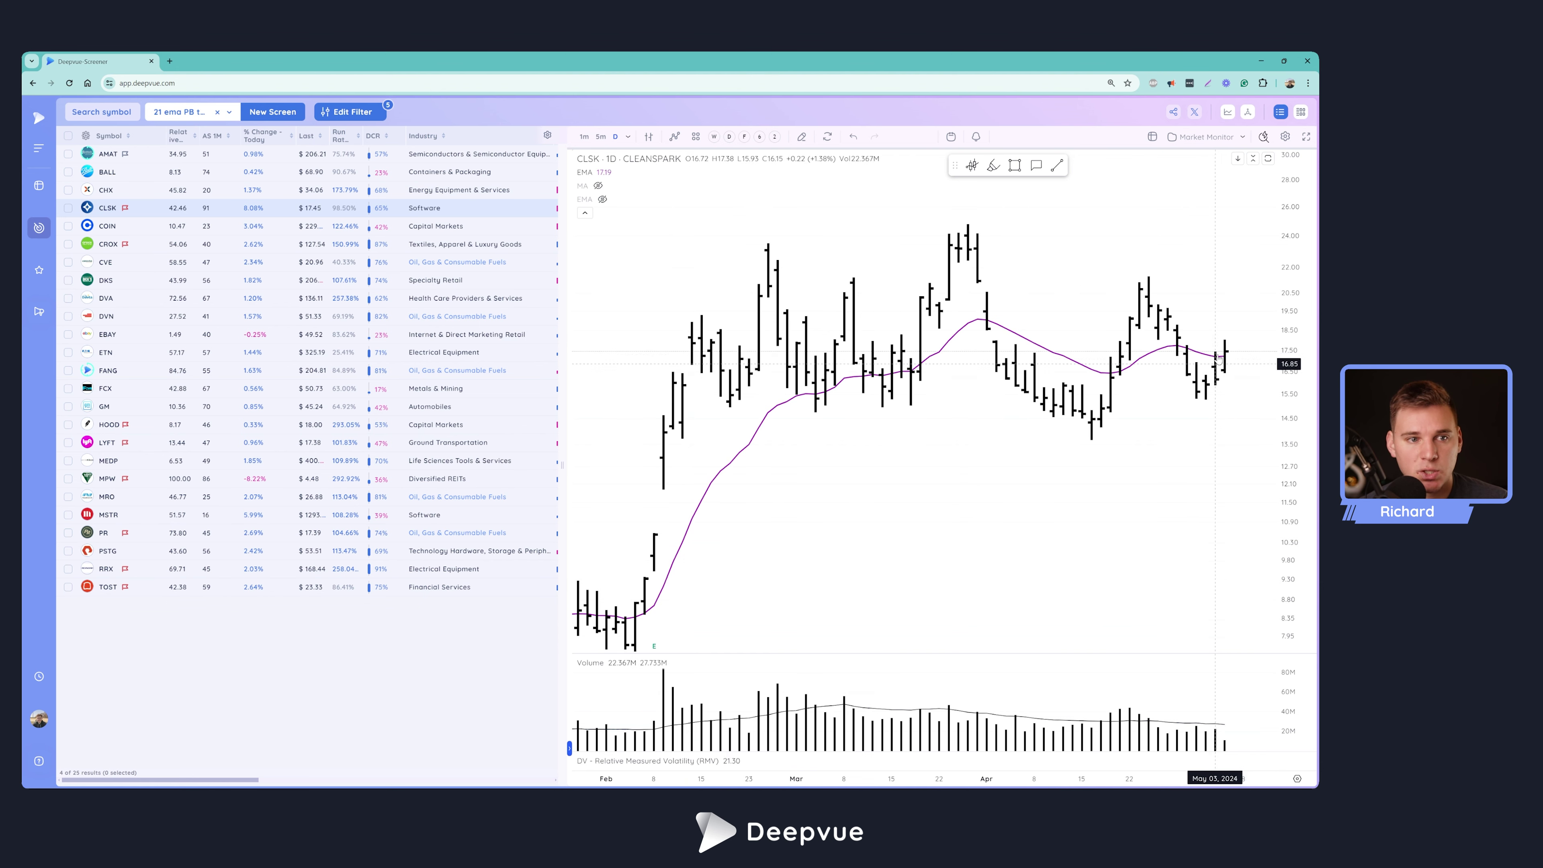
key(Down)
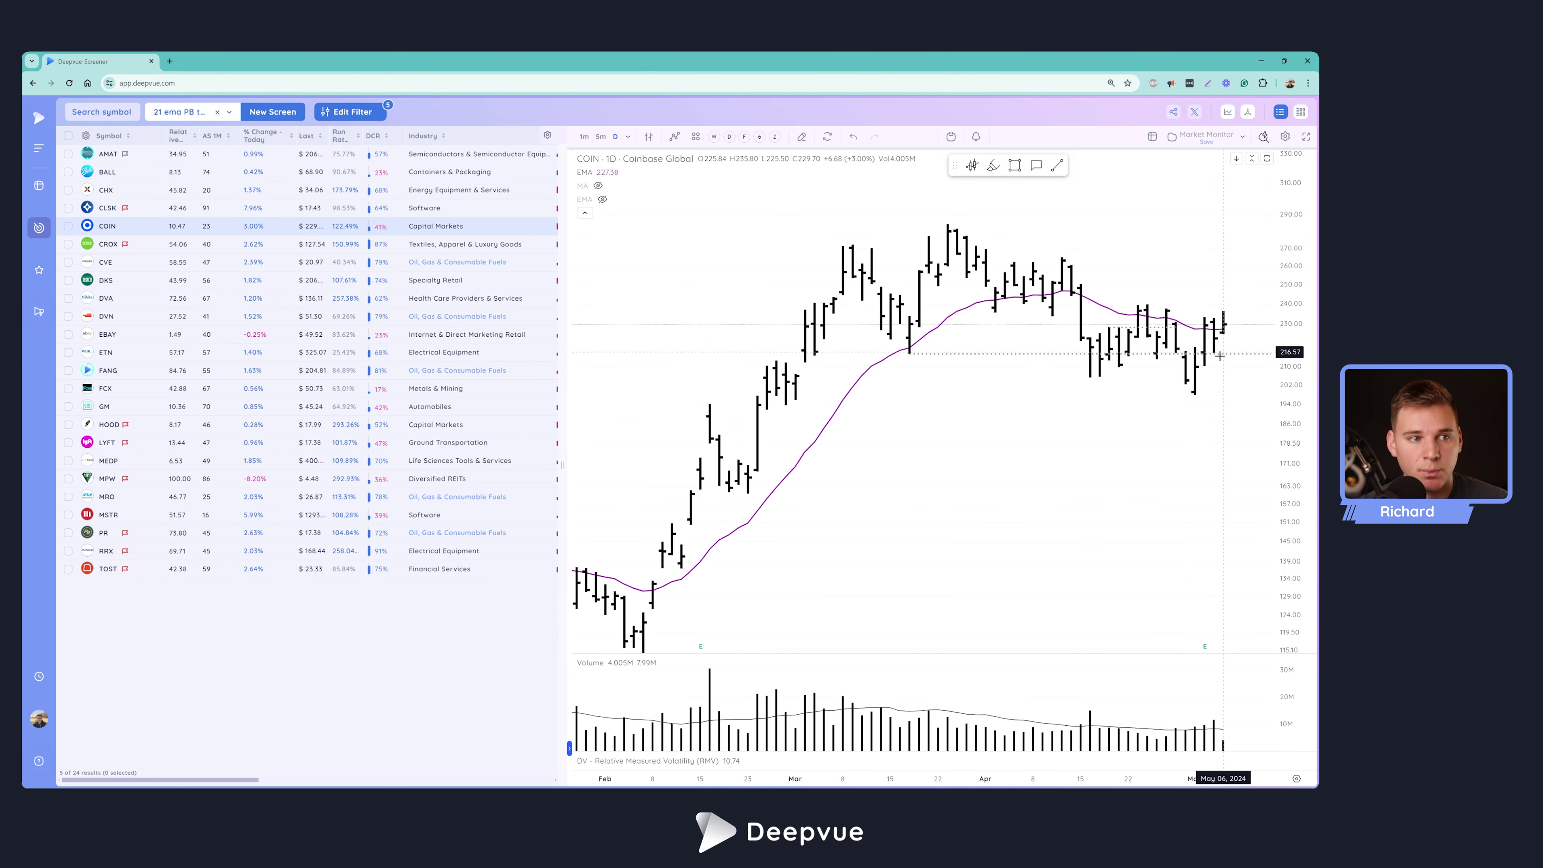
key(Down)
key(Down)
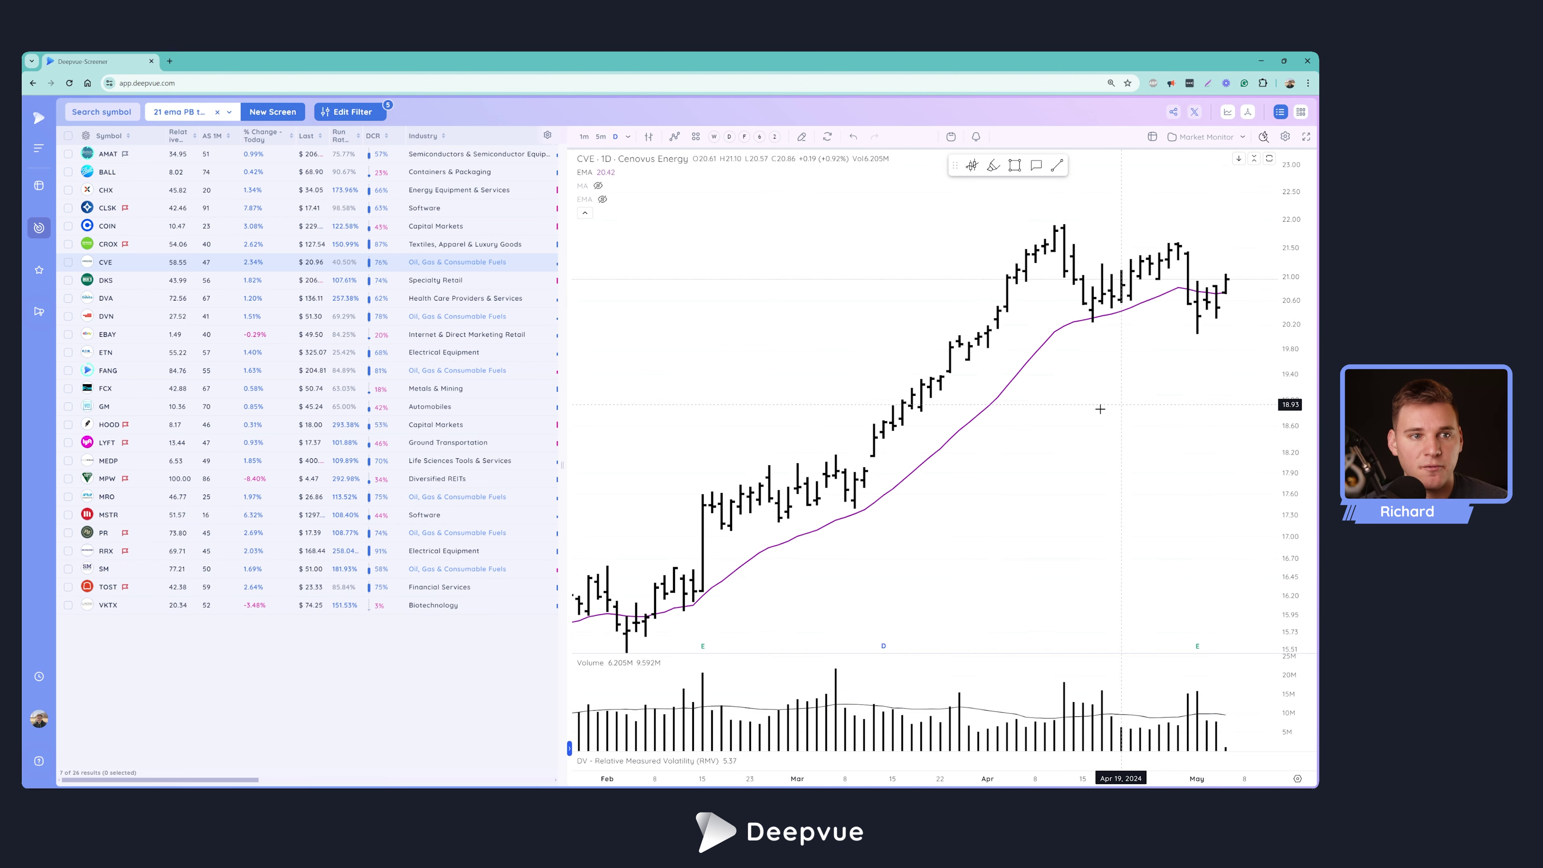
key(Down)
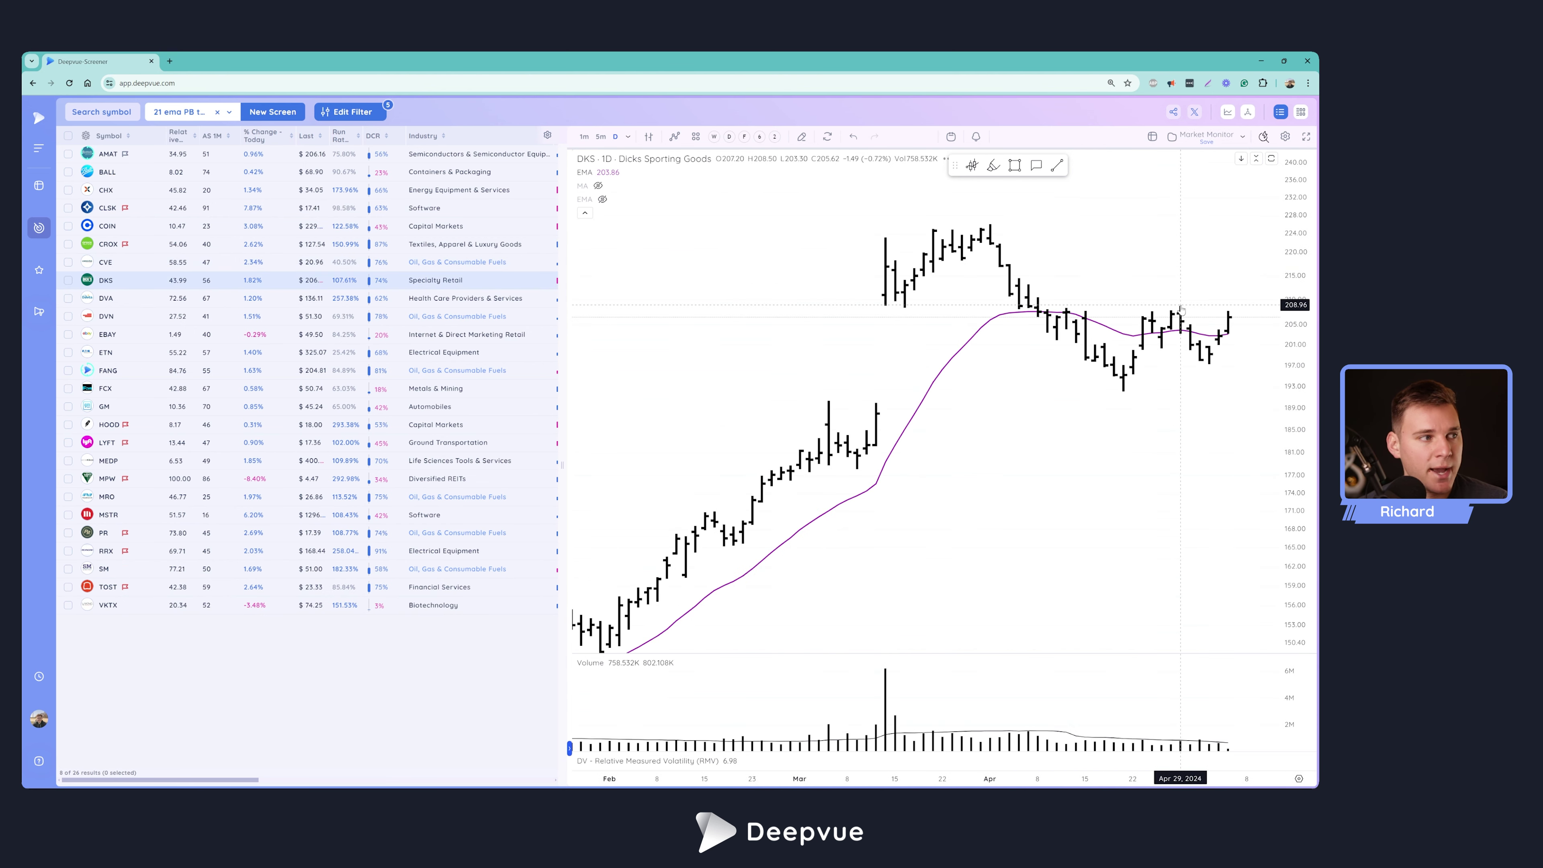
key(Down)
key(Down)
key(Down)
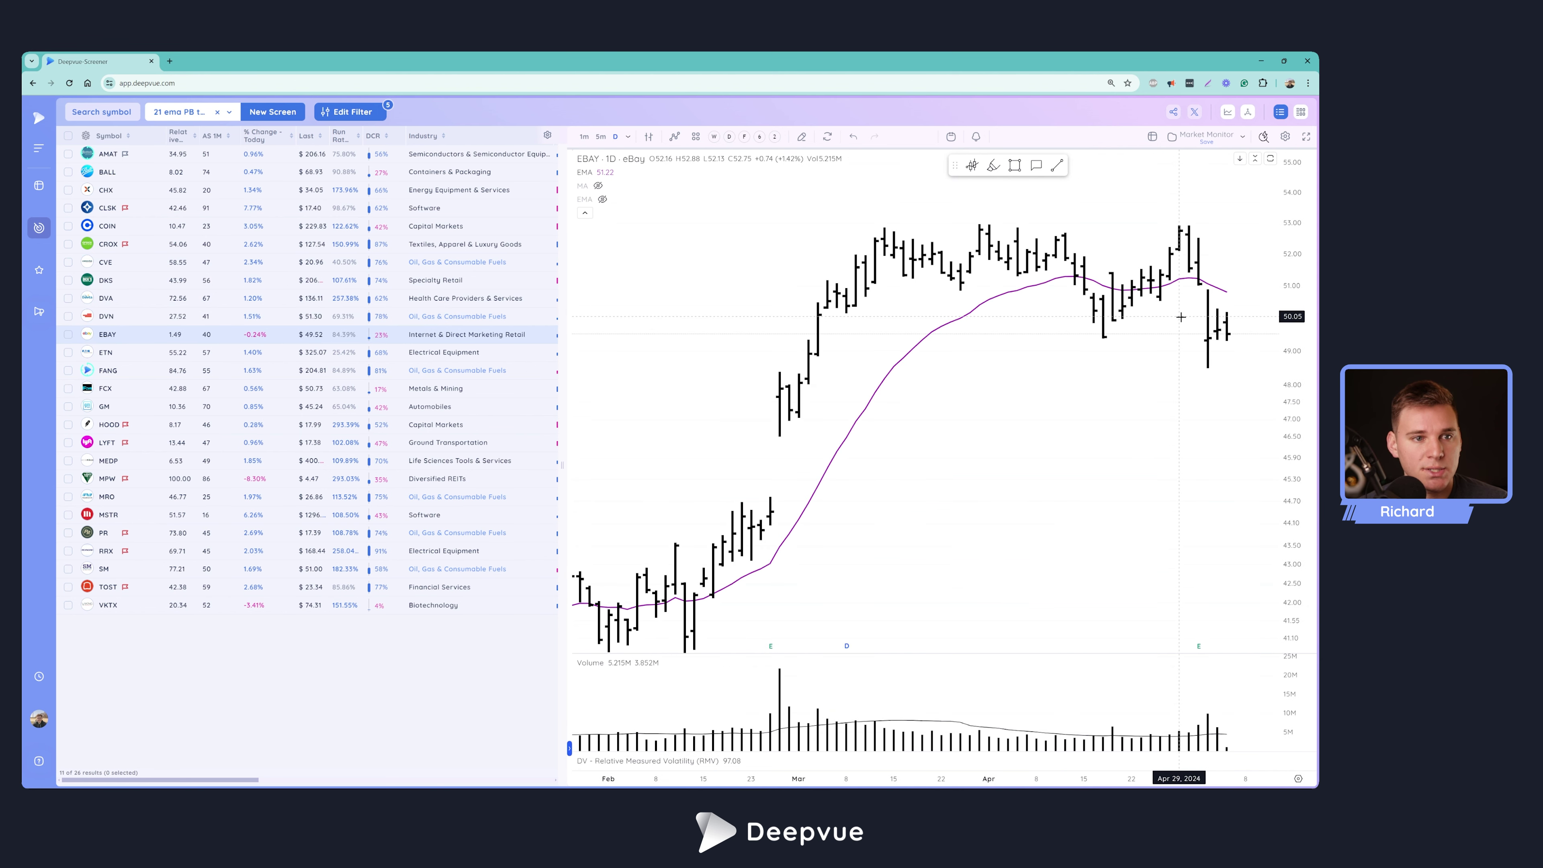
key(Down)
key(Down)
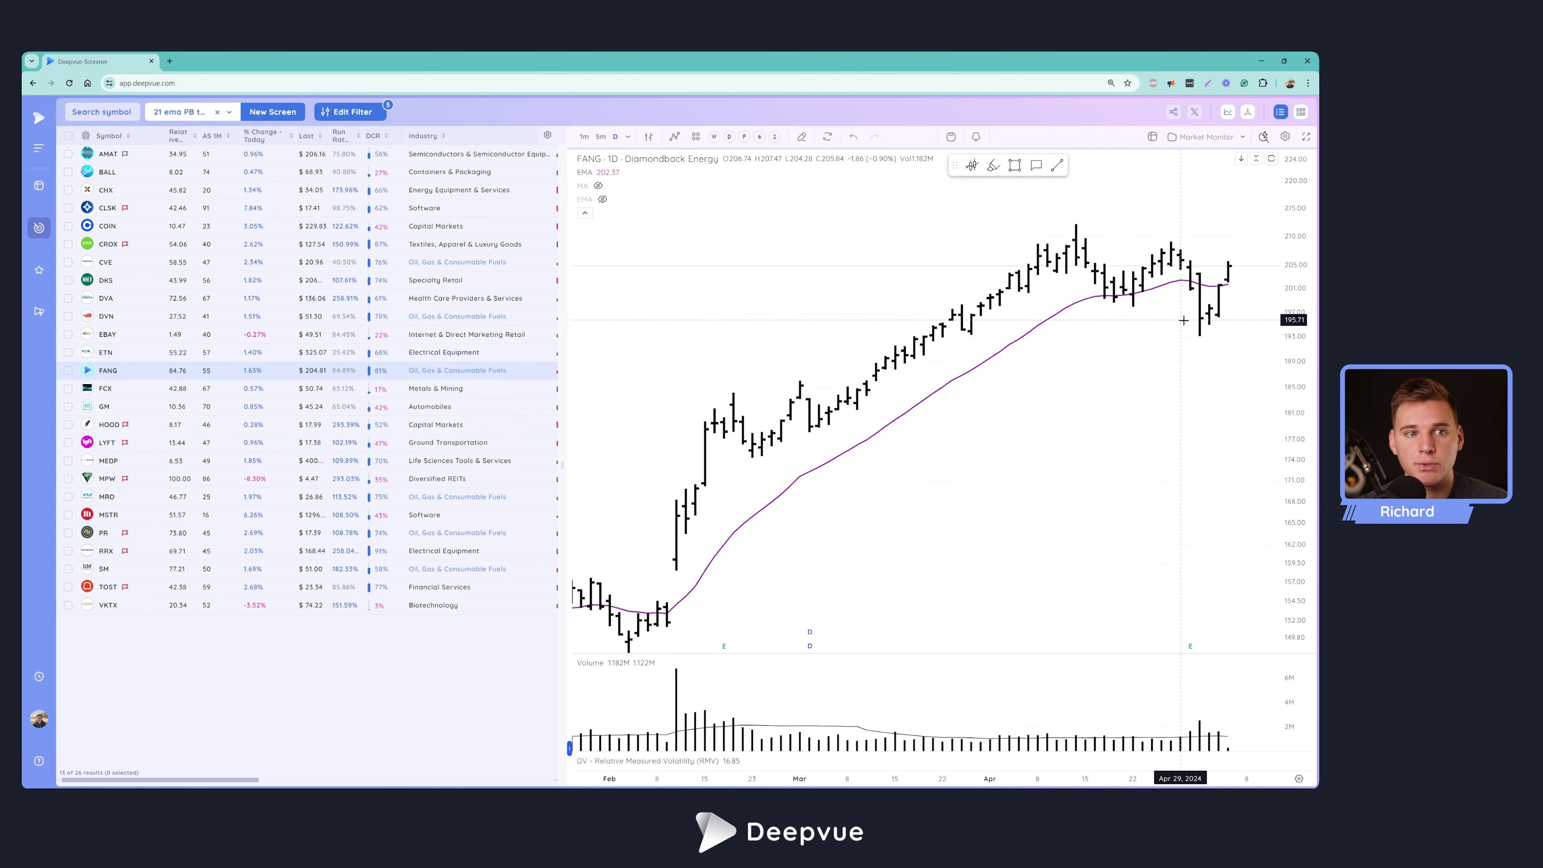
key(Down)
key(Down)
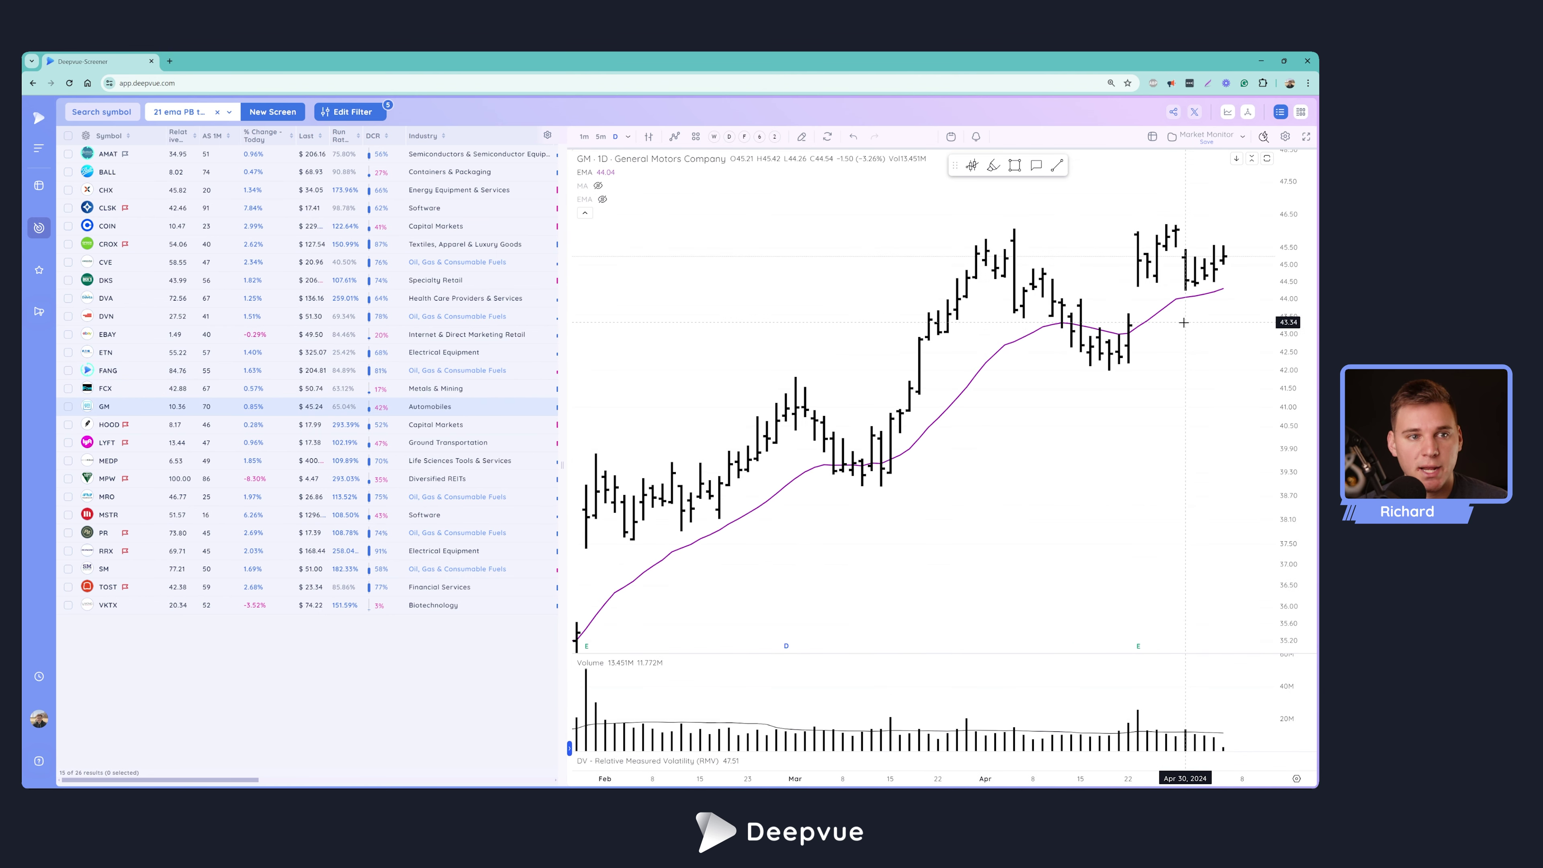
key(Down)
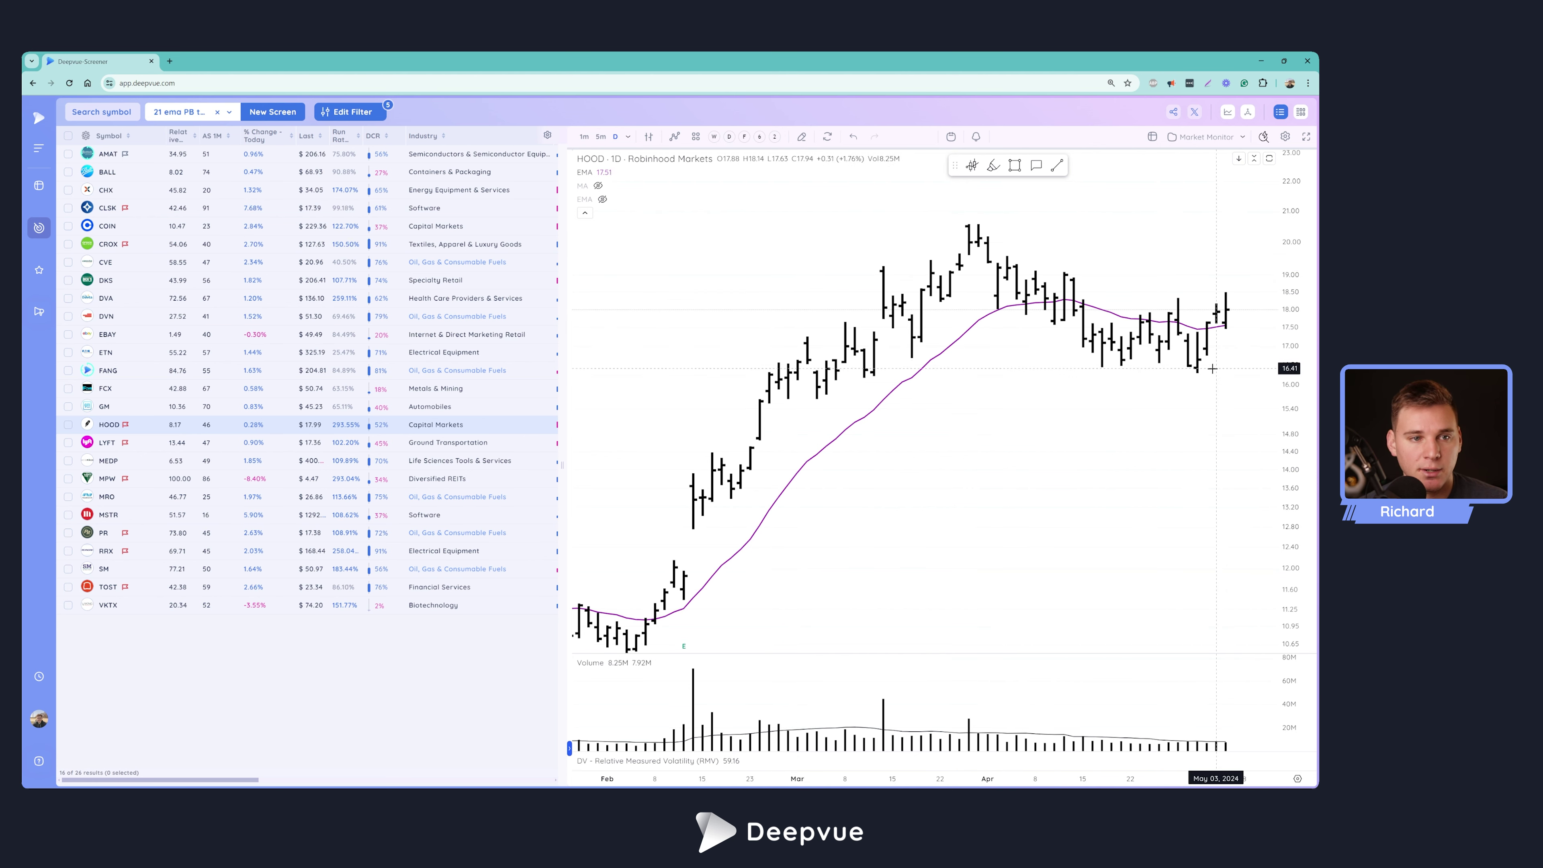
key(Down)
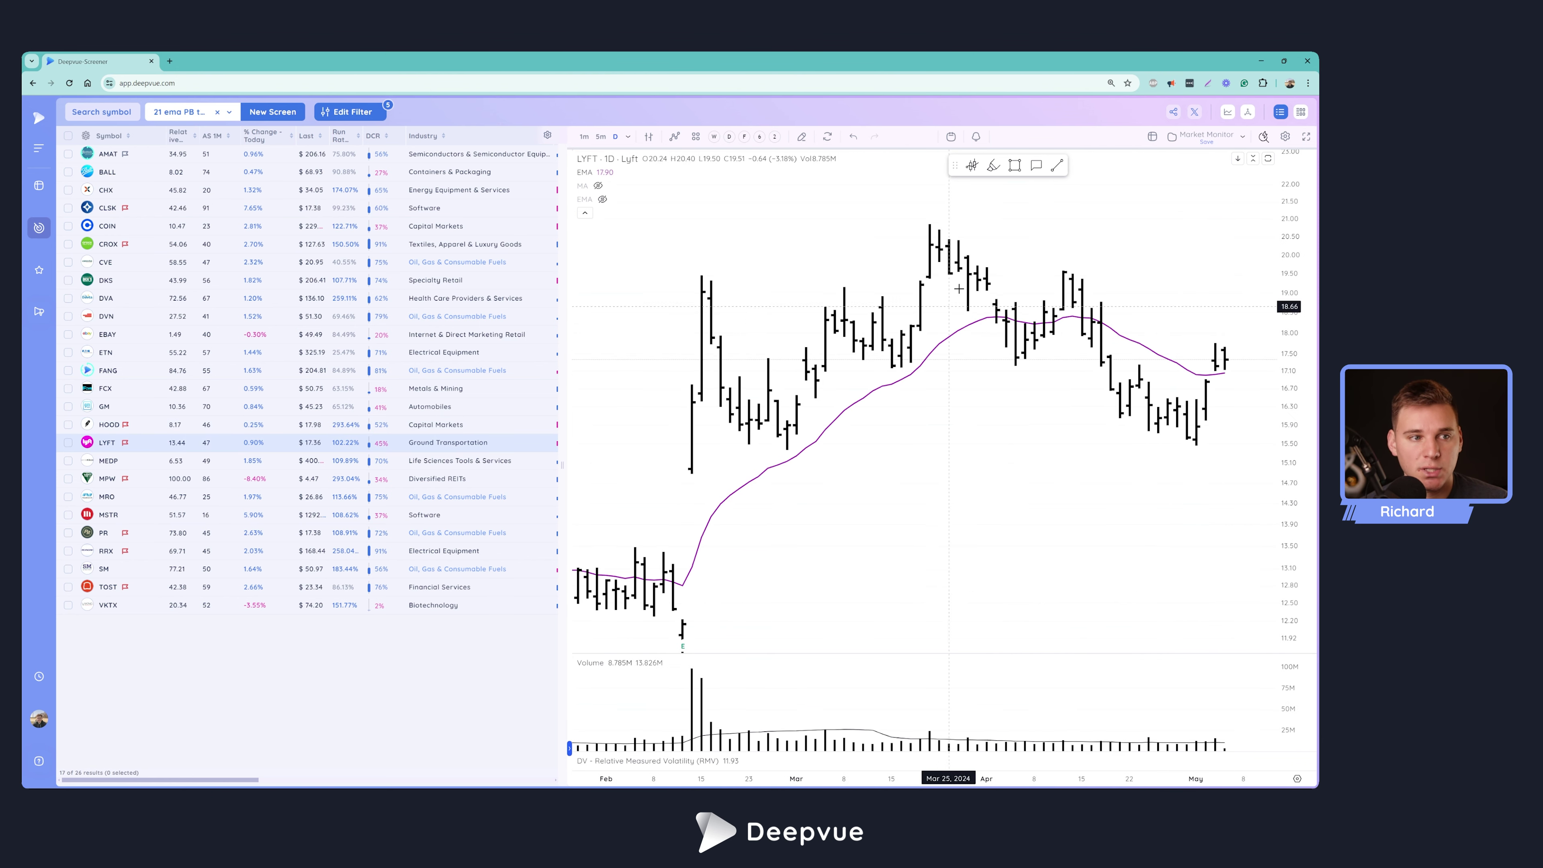
key(Down)
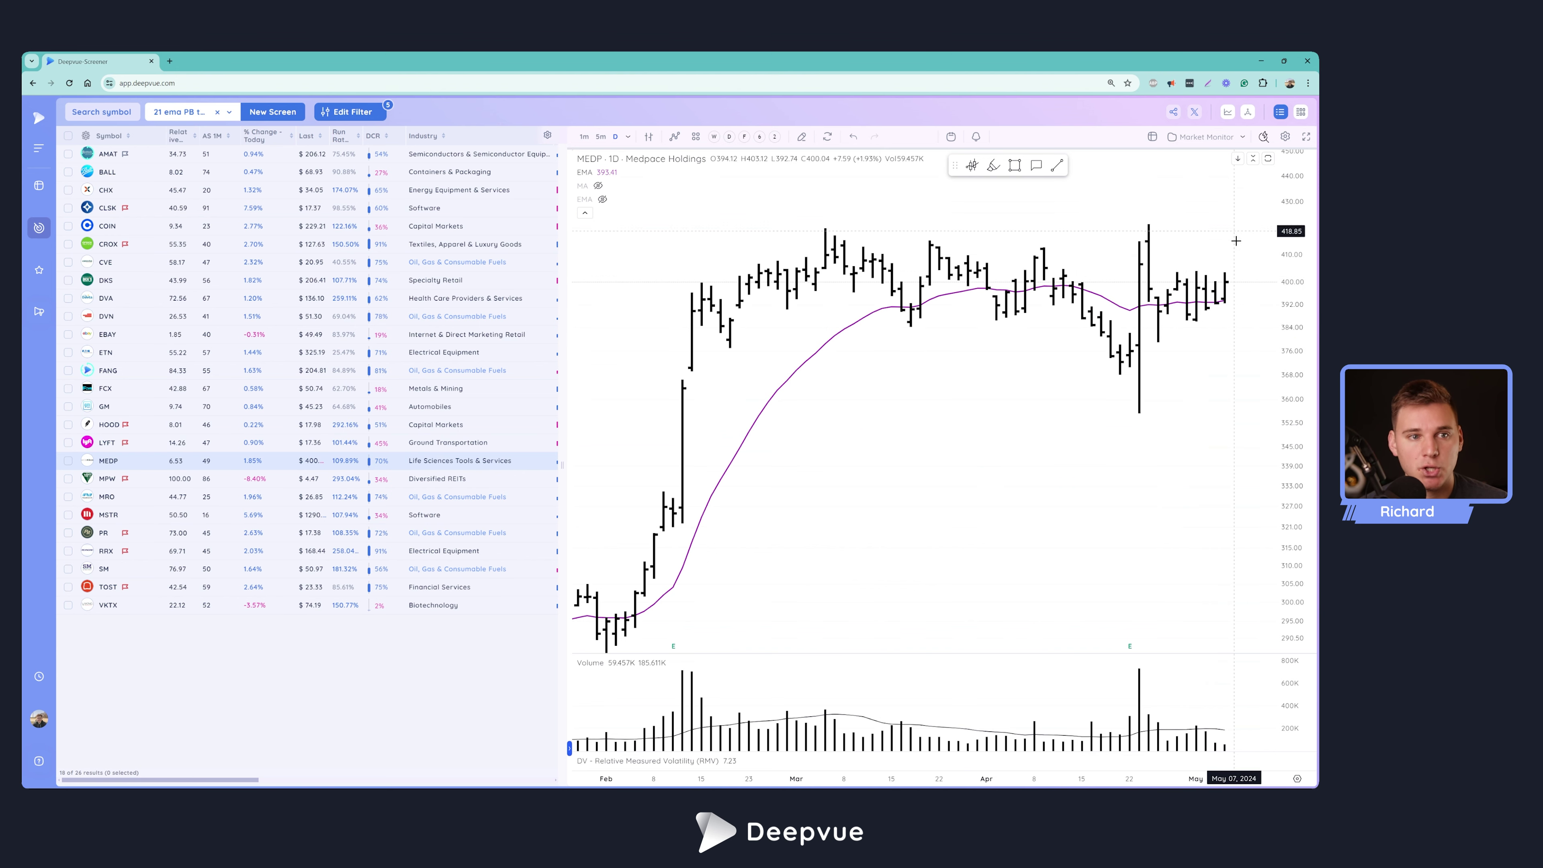
key(Down)
key(Down)
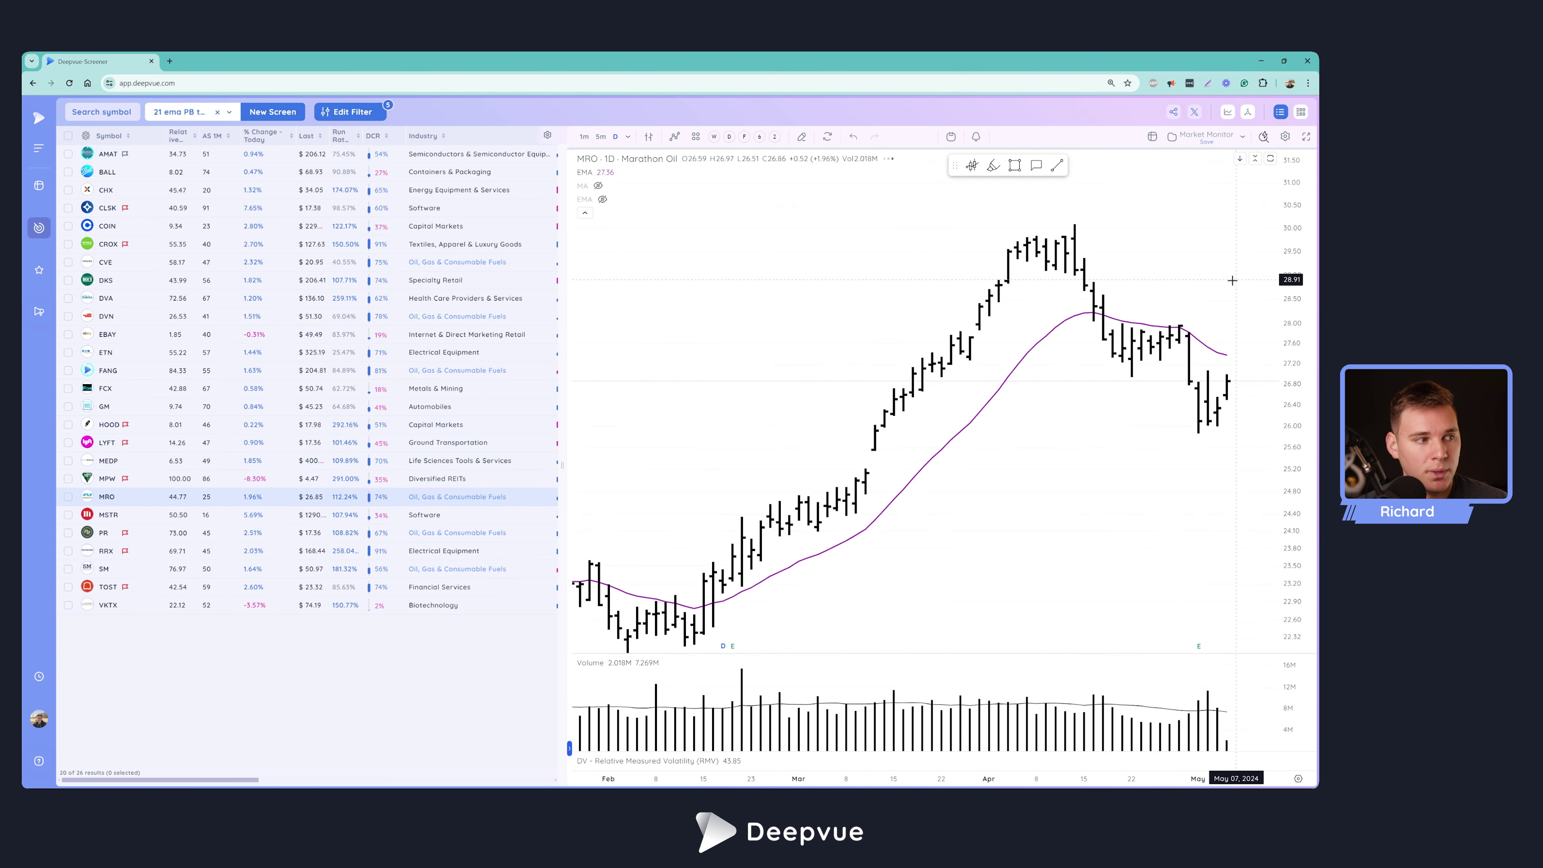
key(Down)
key(Down)
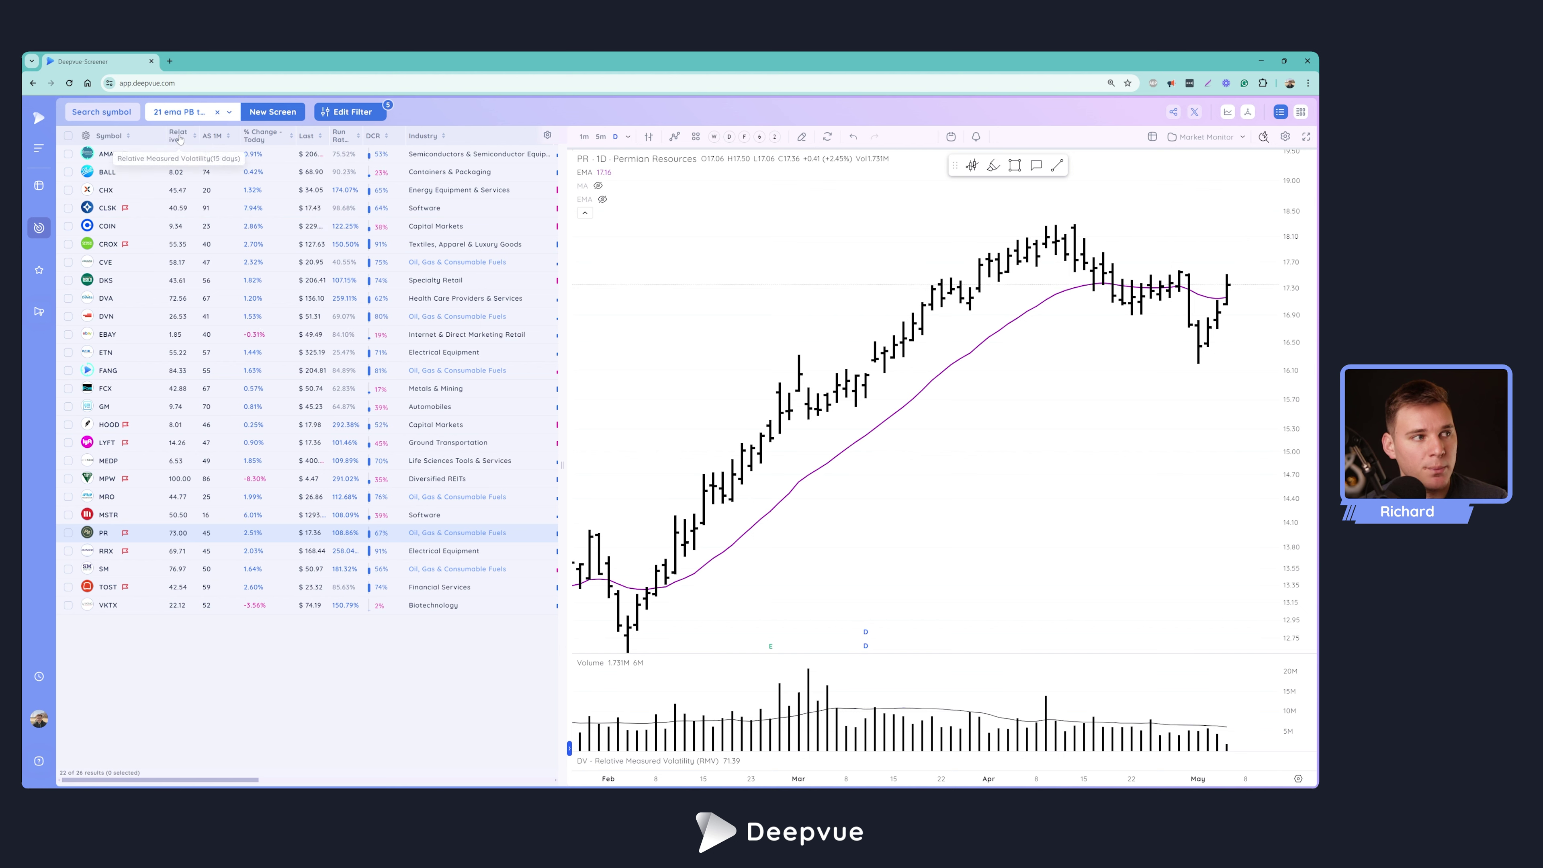
Step: Rank the results by RMV both ways, review EBAY and MEDP charts, then clear the sort
click(180, 136)
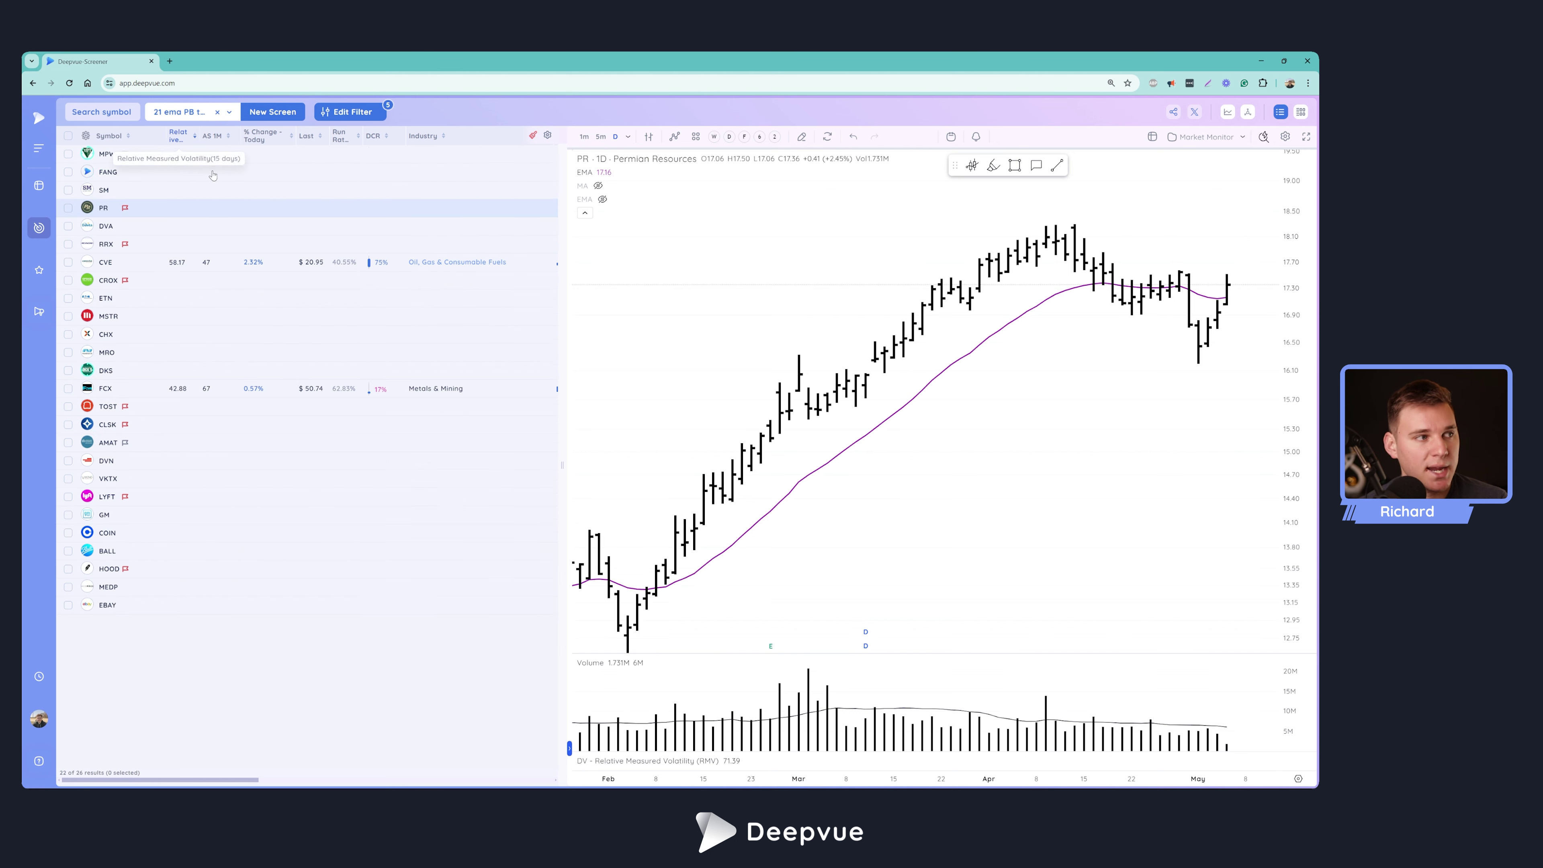
click(184, 137)
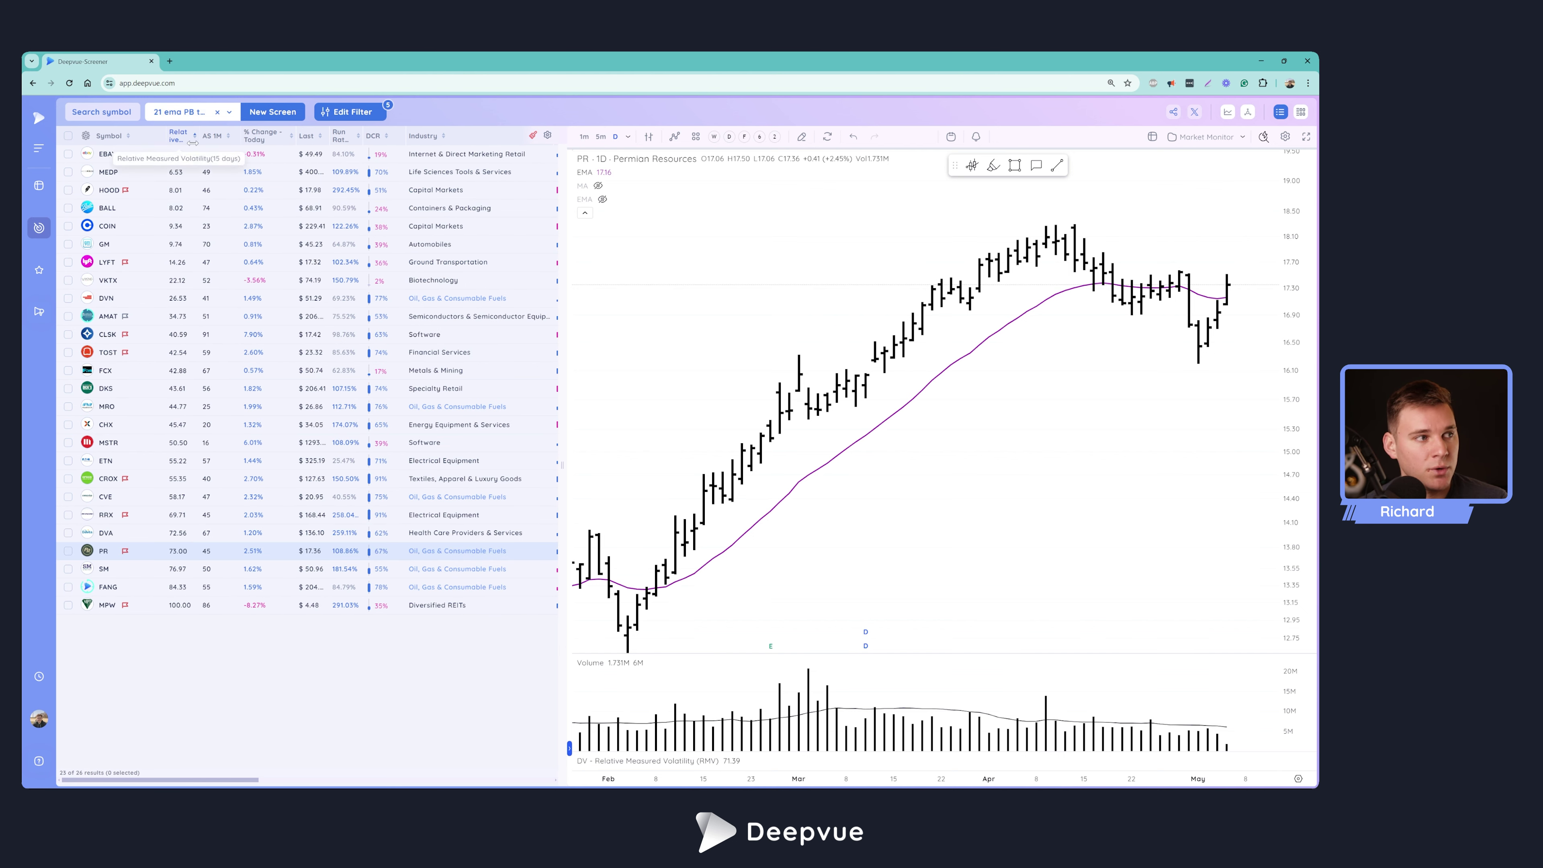
click(105, 156)
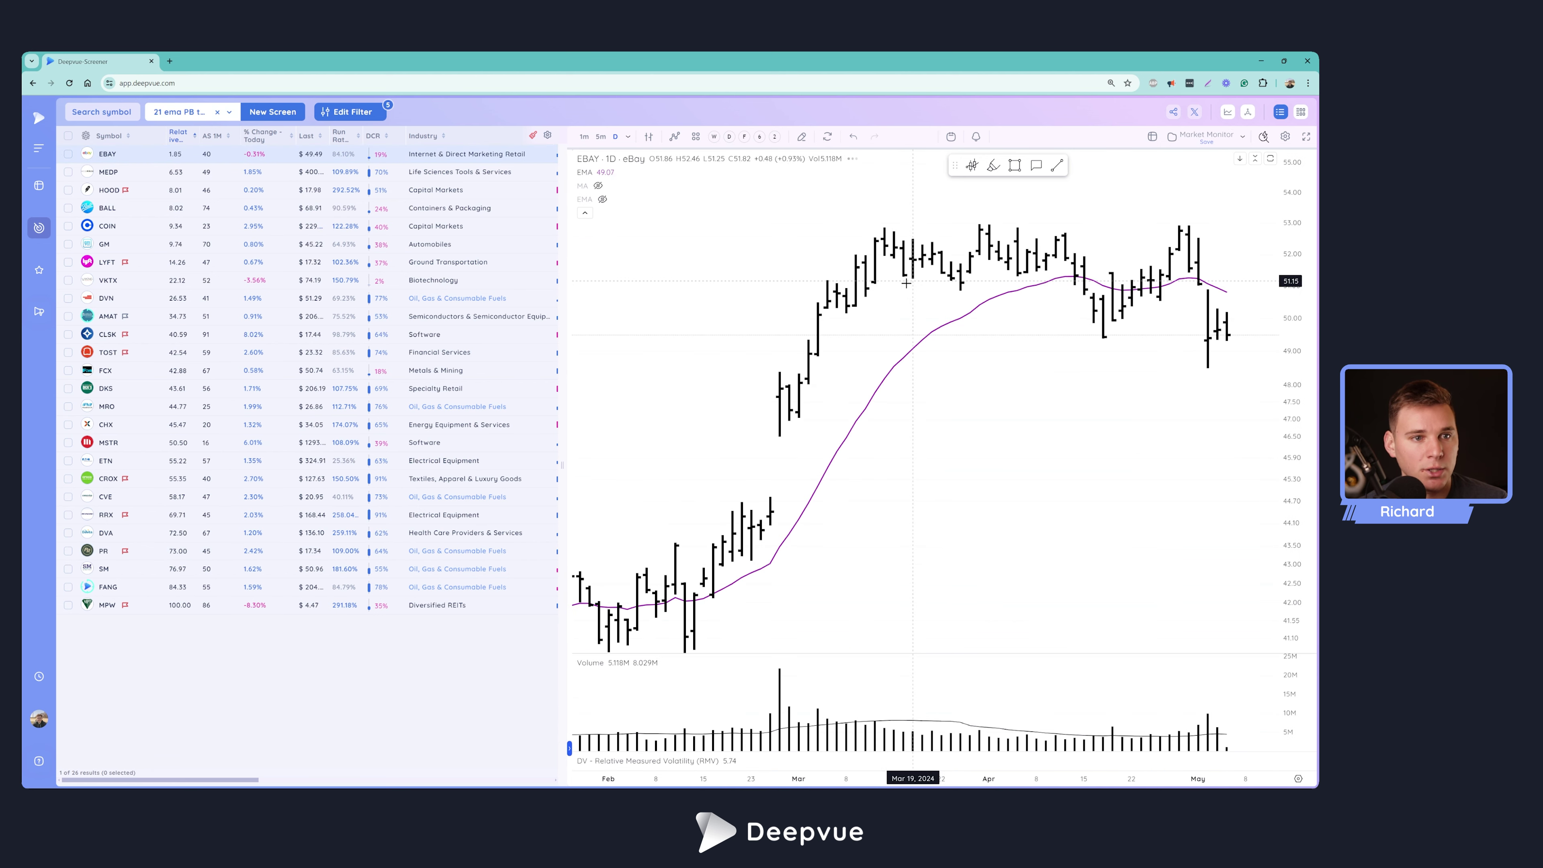
key(Down)
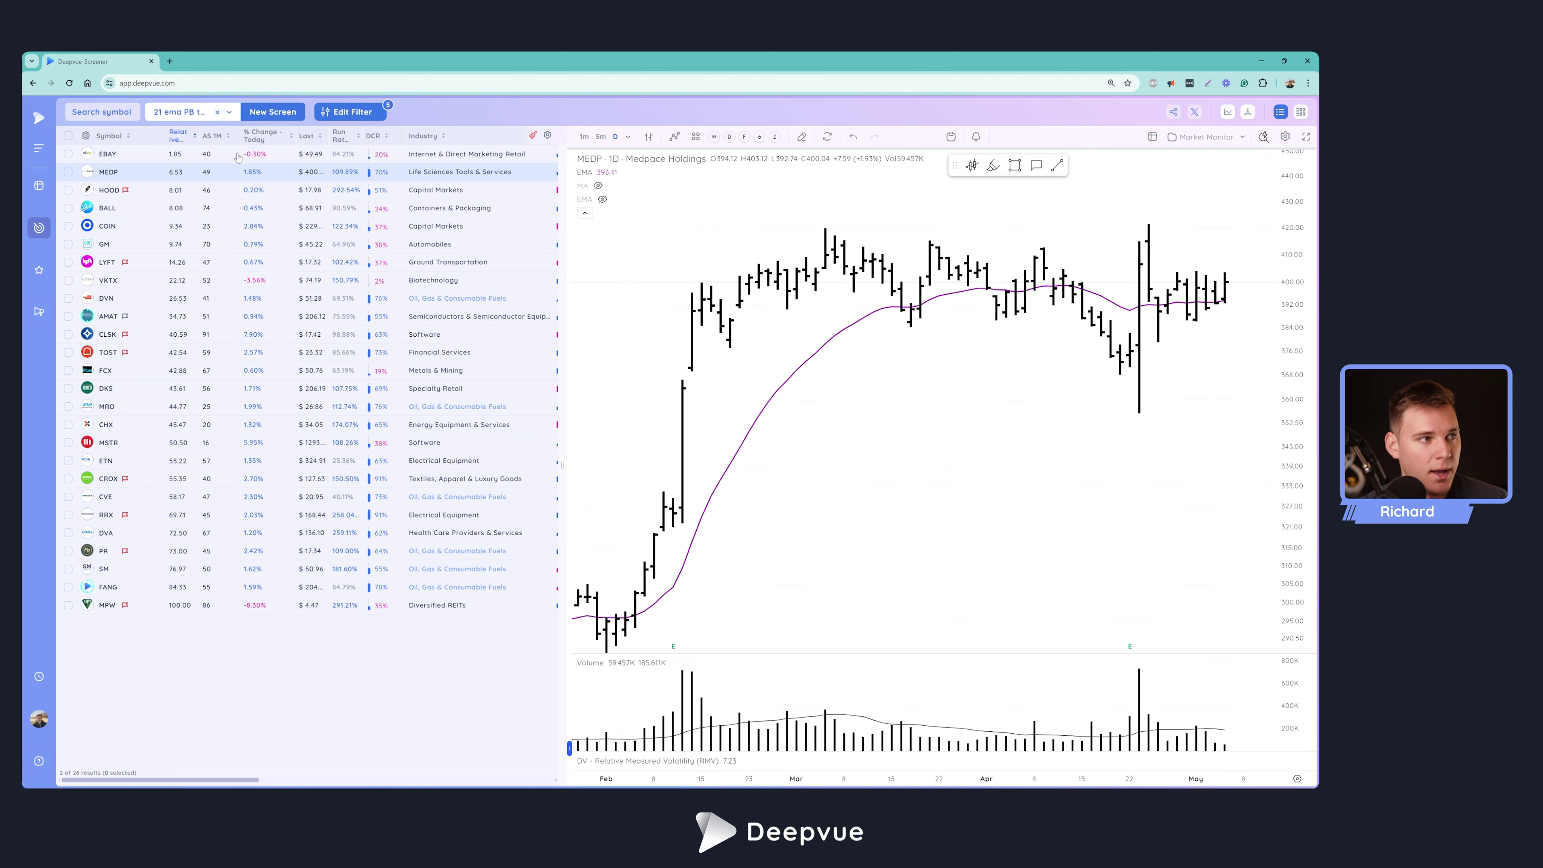
click(533, 136)
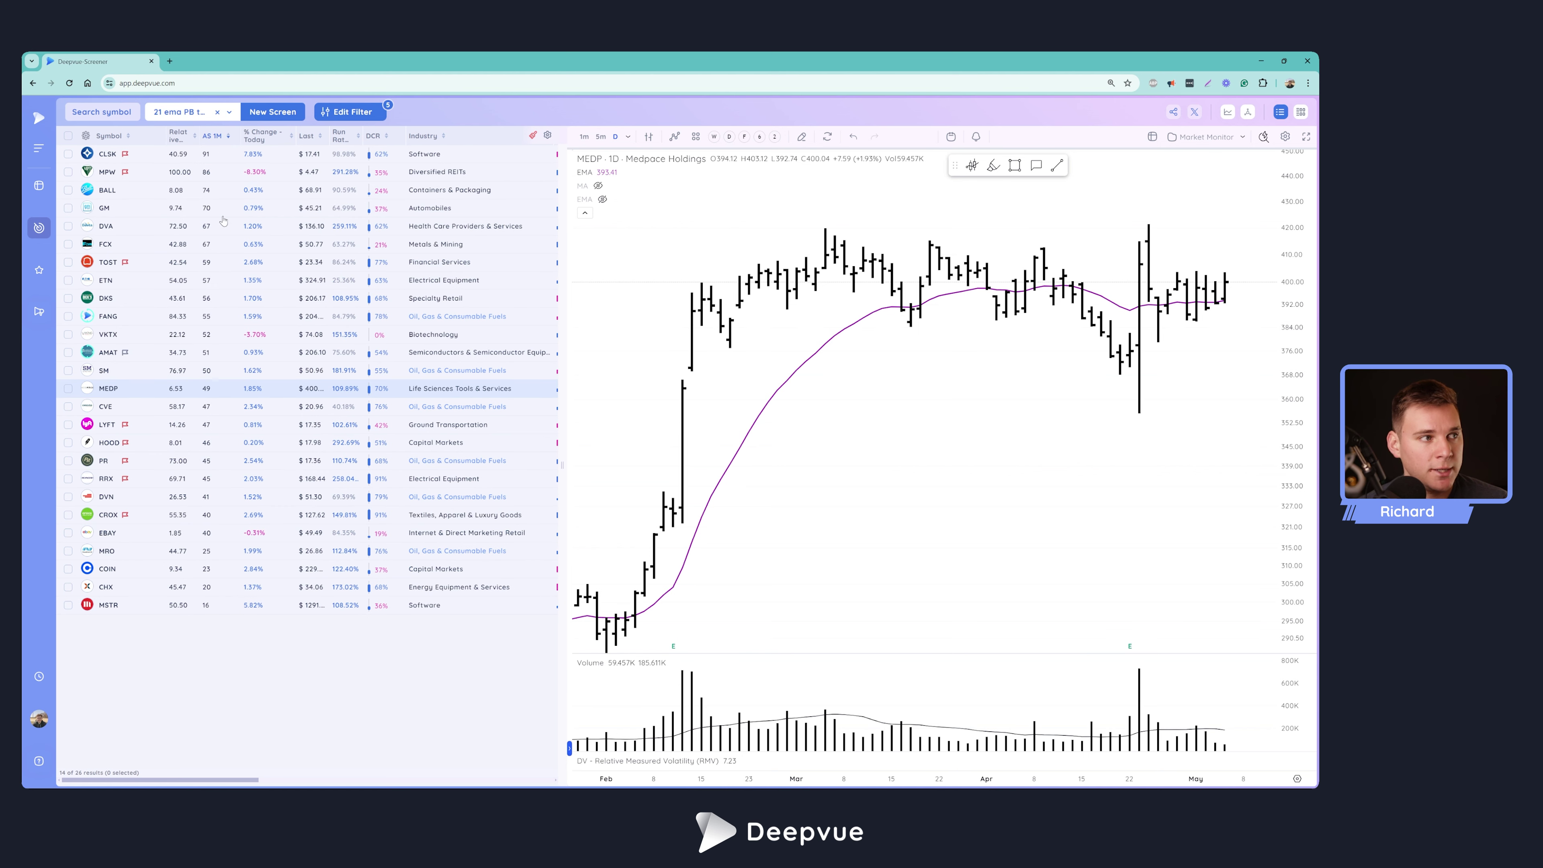
Step: Measure CLSK's February-low to March-high rally, then restore alphabetical order
click(212, 156)
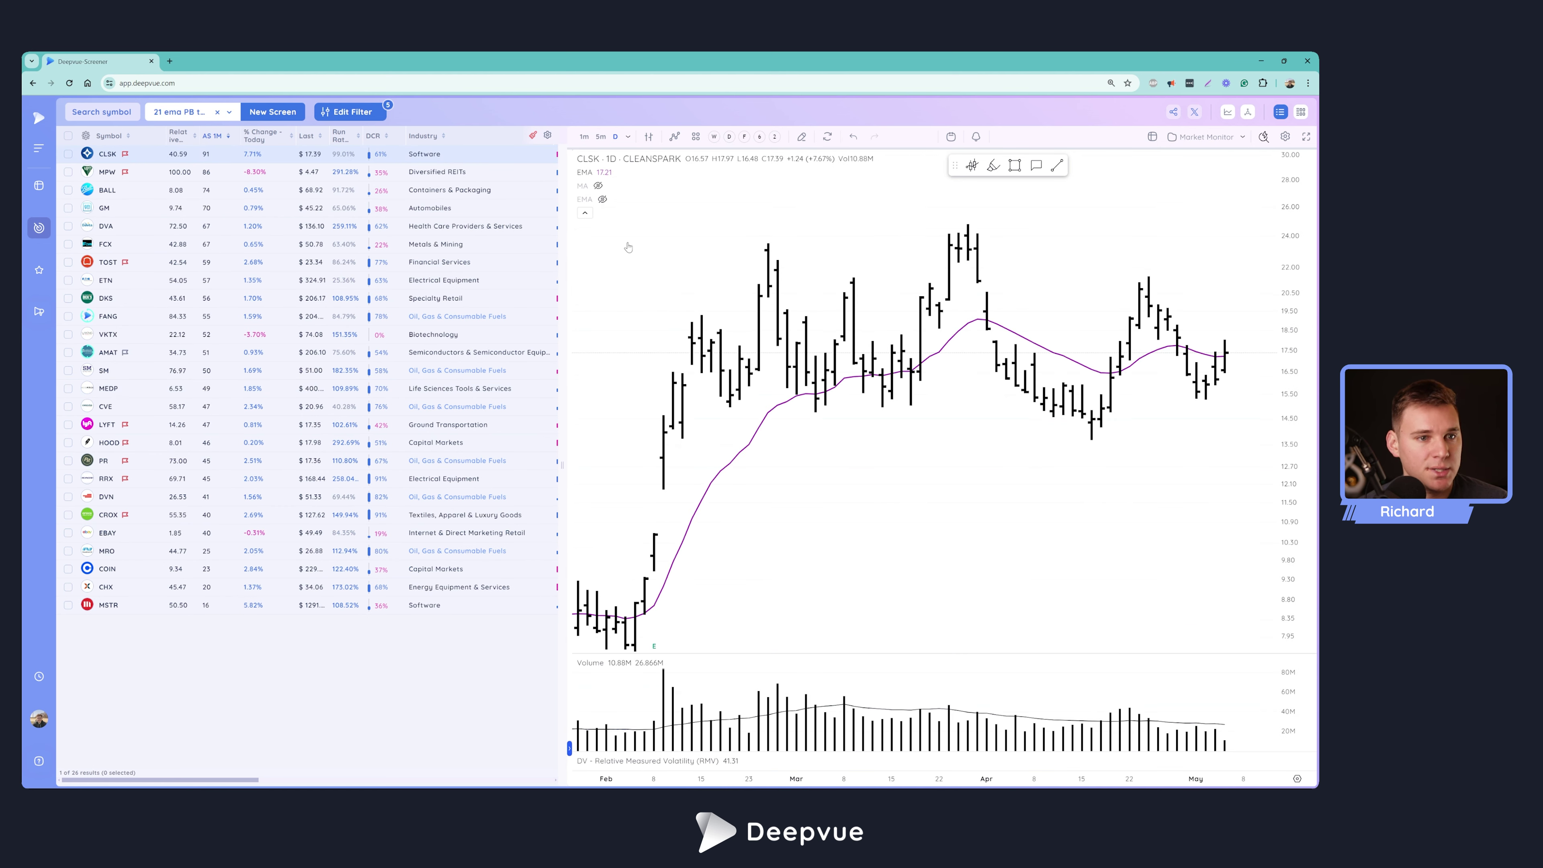
drag(669, 610, 977, 231)
click(1032, 497)
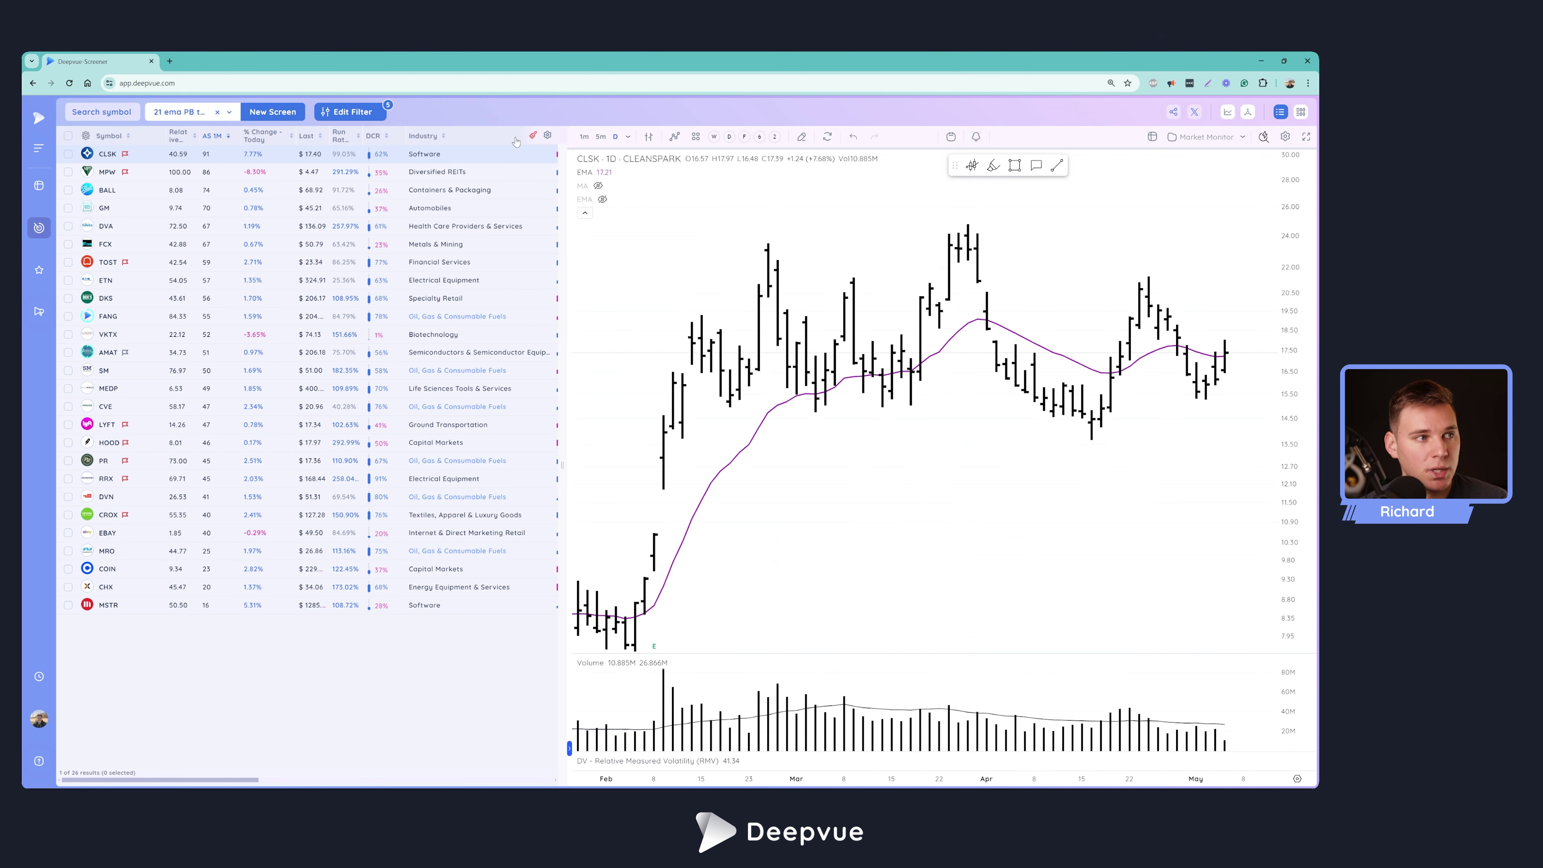
click(531, 136)
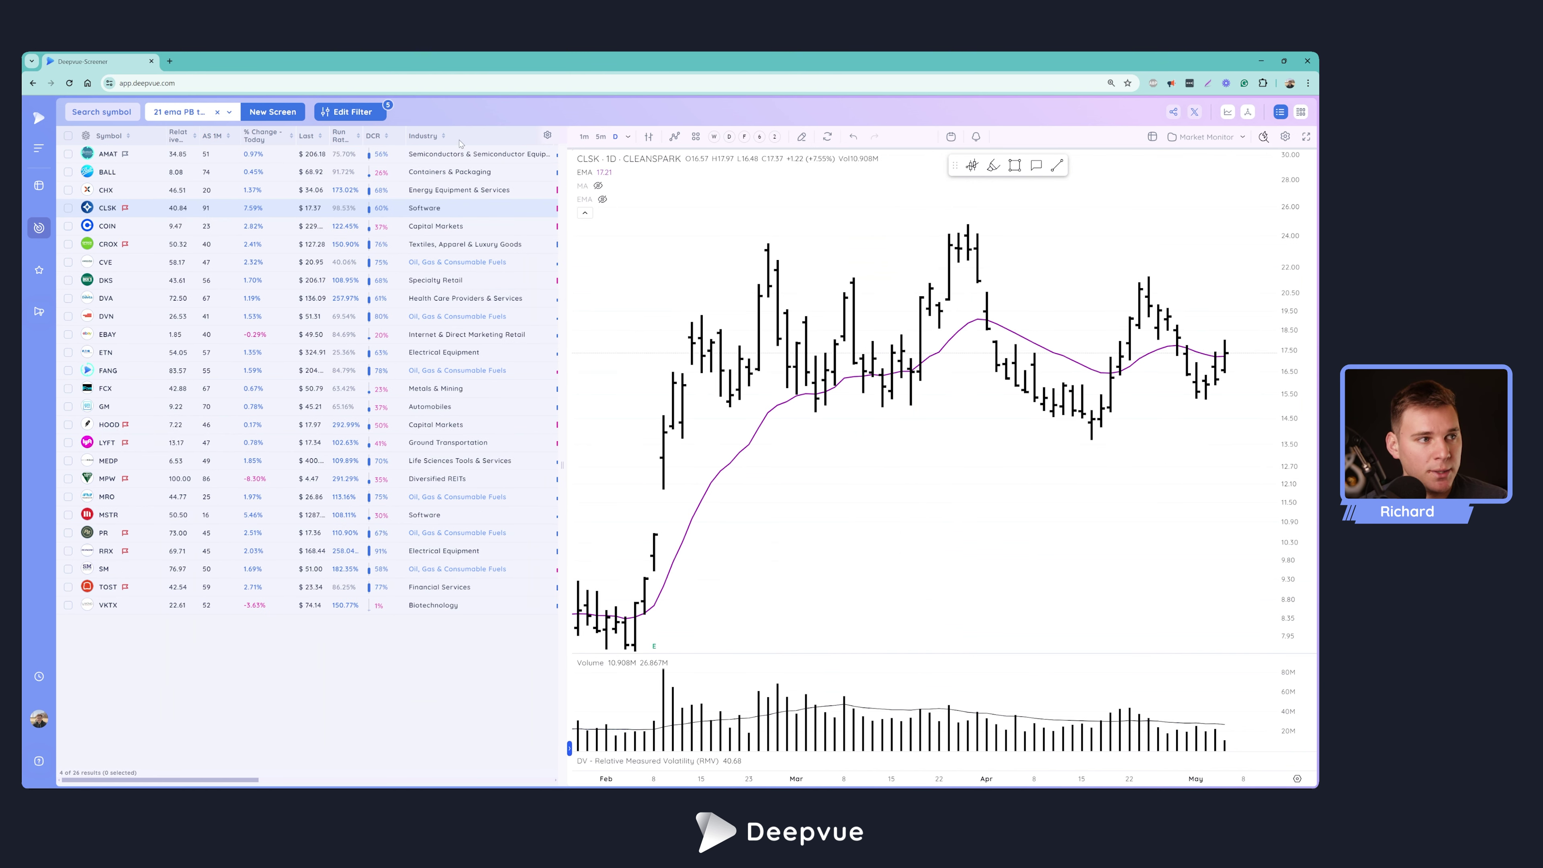
Step: Sort results by Industry and review CVE, DVN, MRO and PR charts, ending on SM
click(427, 137)
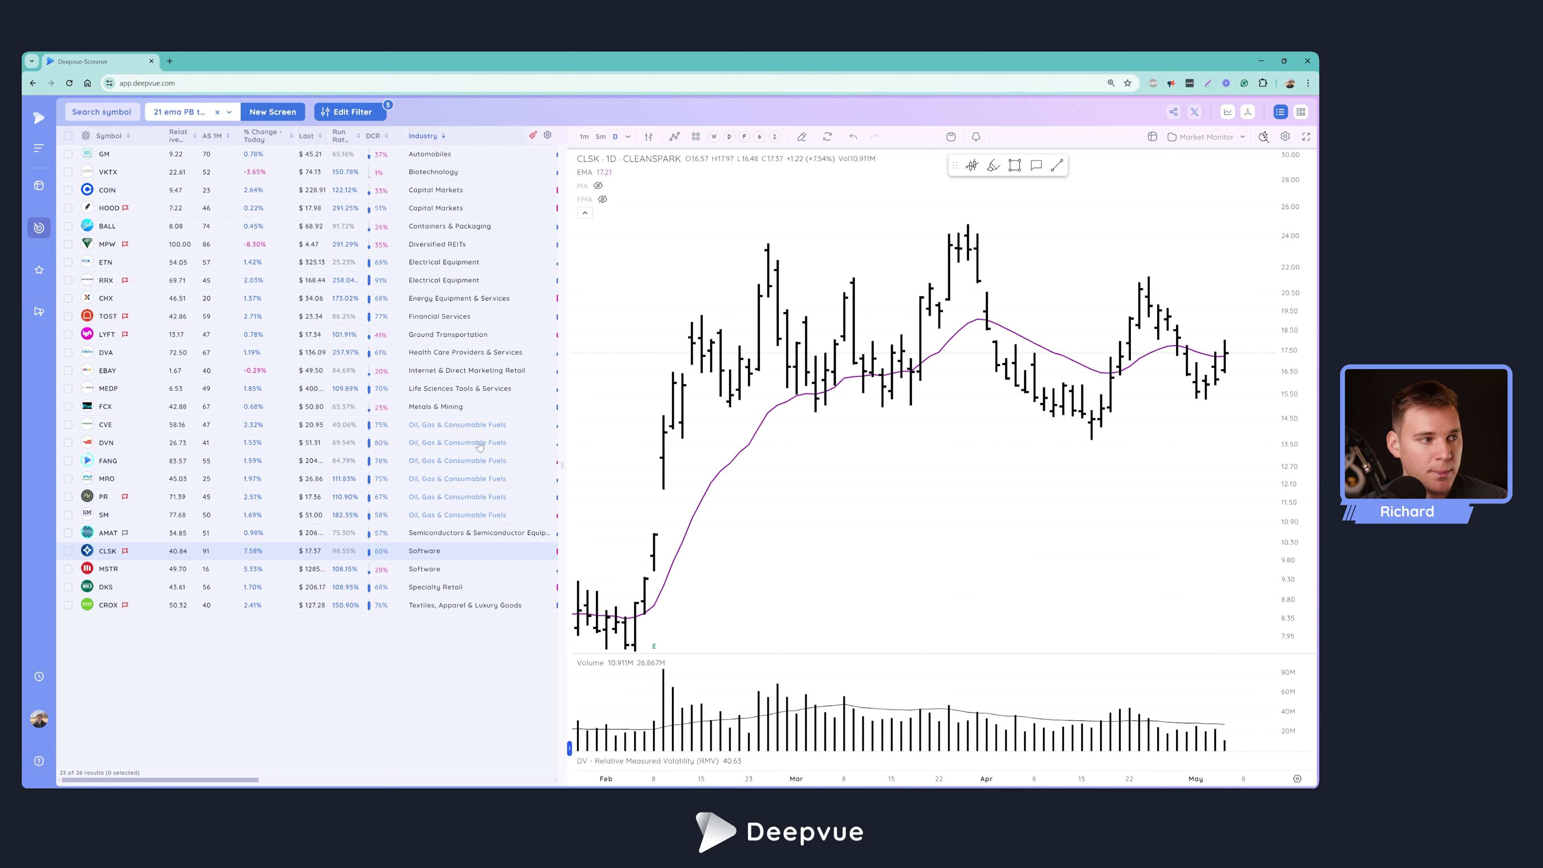
click(474, 430)
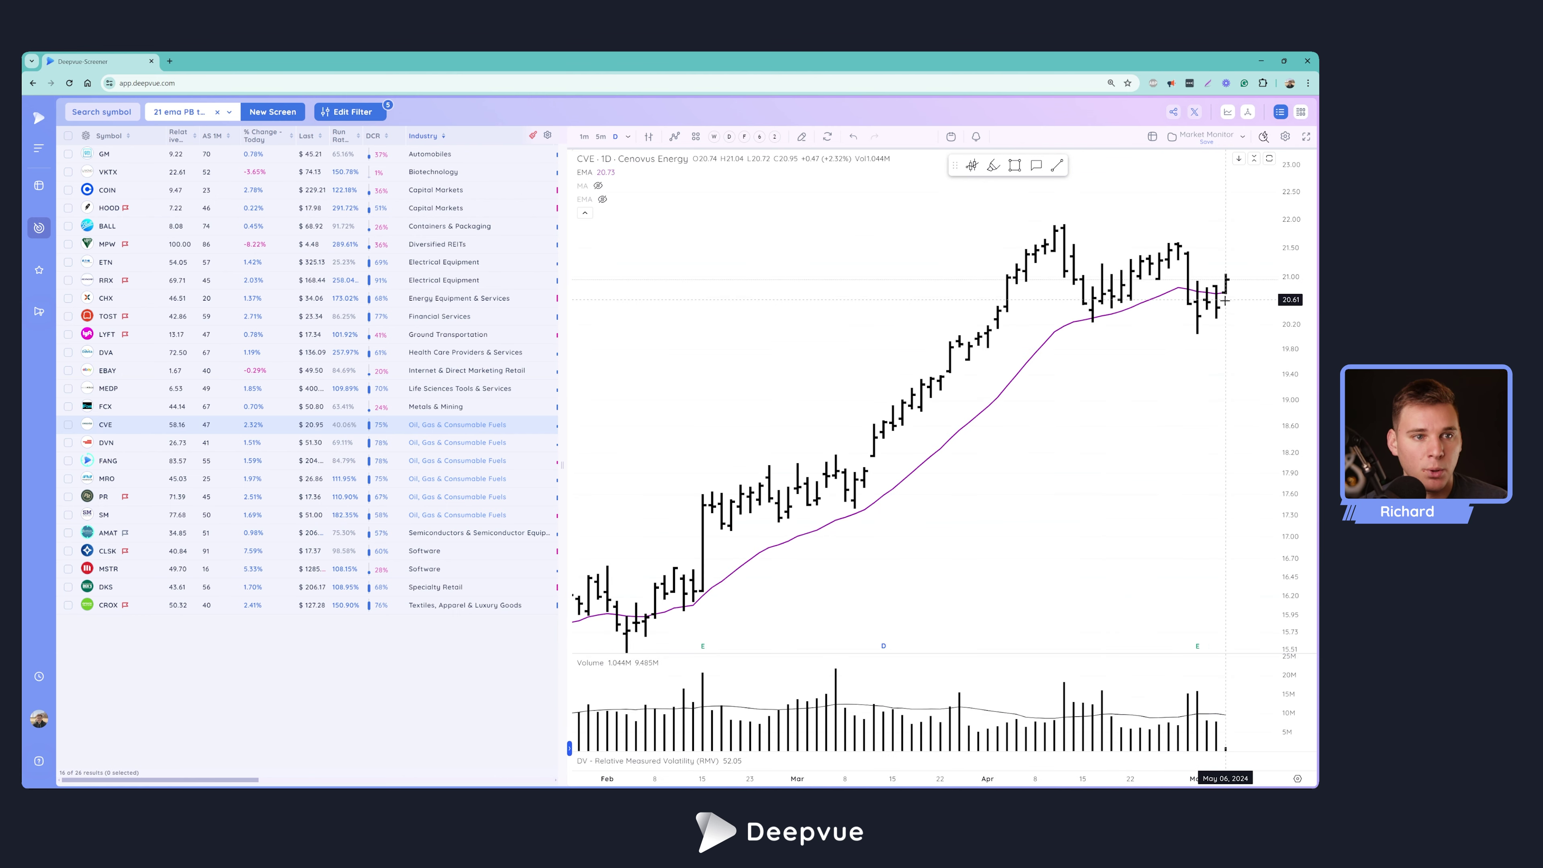
key(Down)
key(Down)
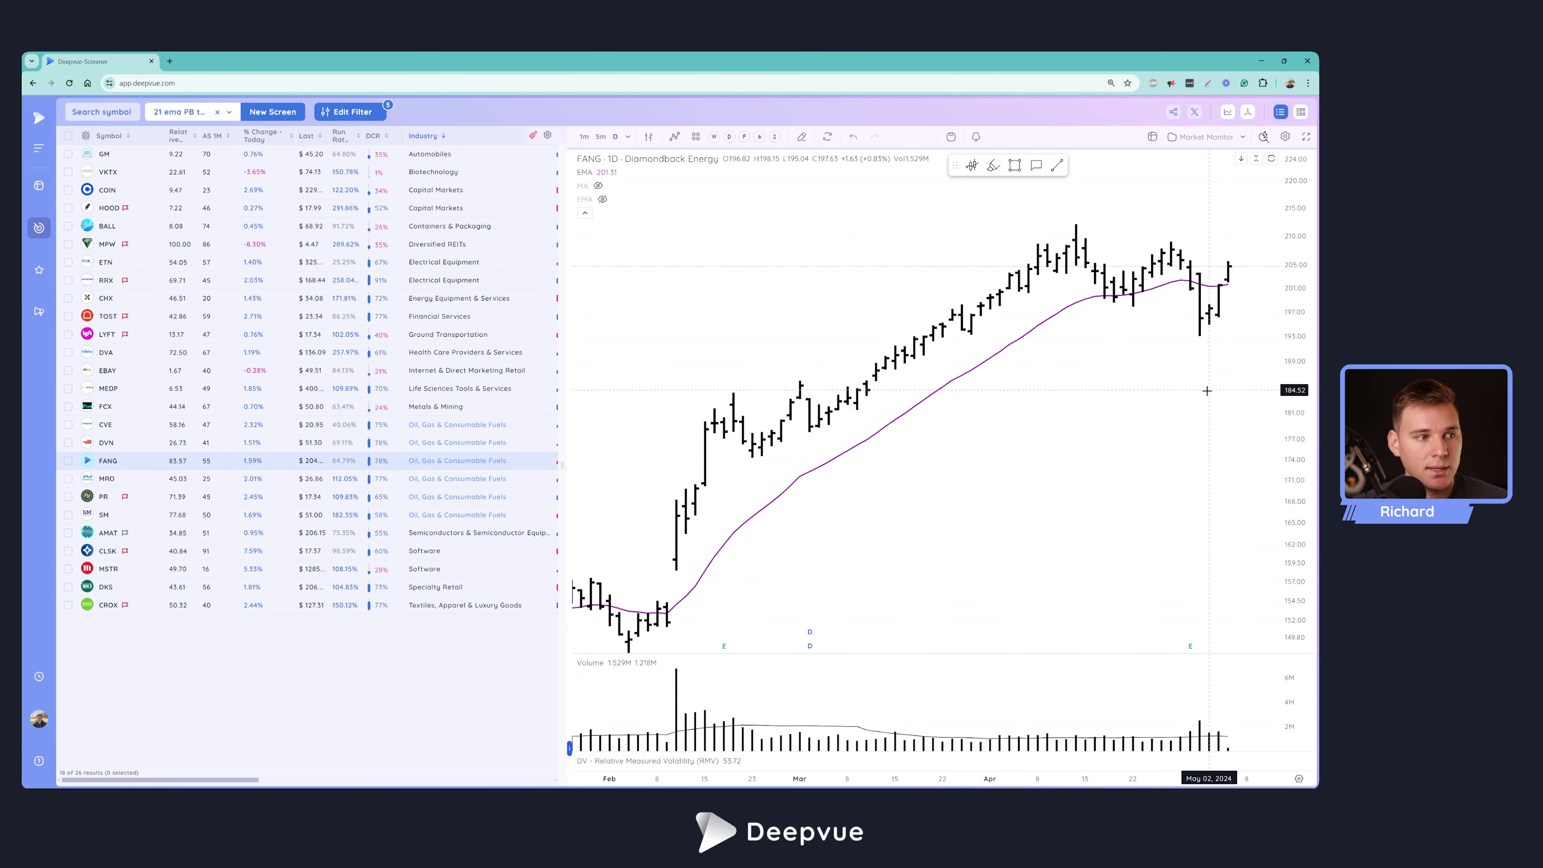
key(Down)
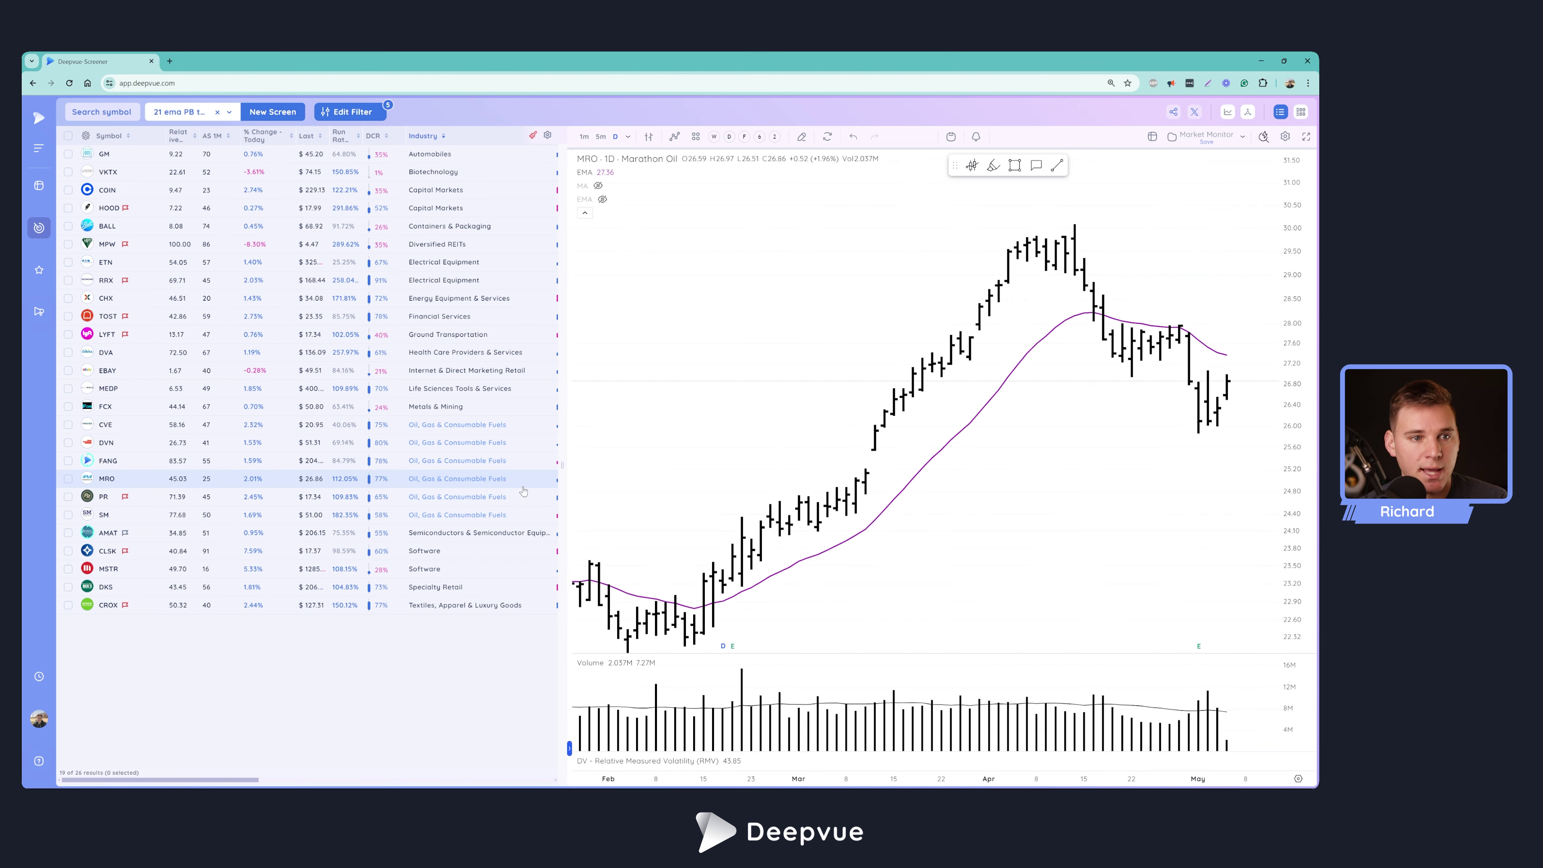
key(Down)
key(Down)
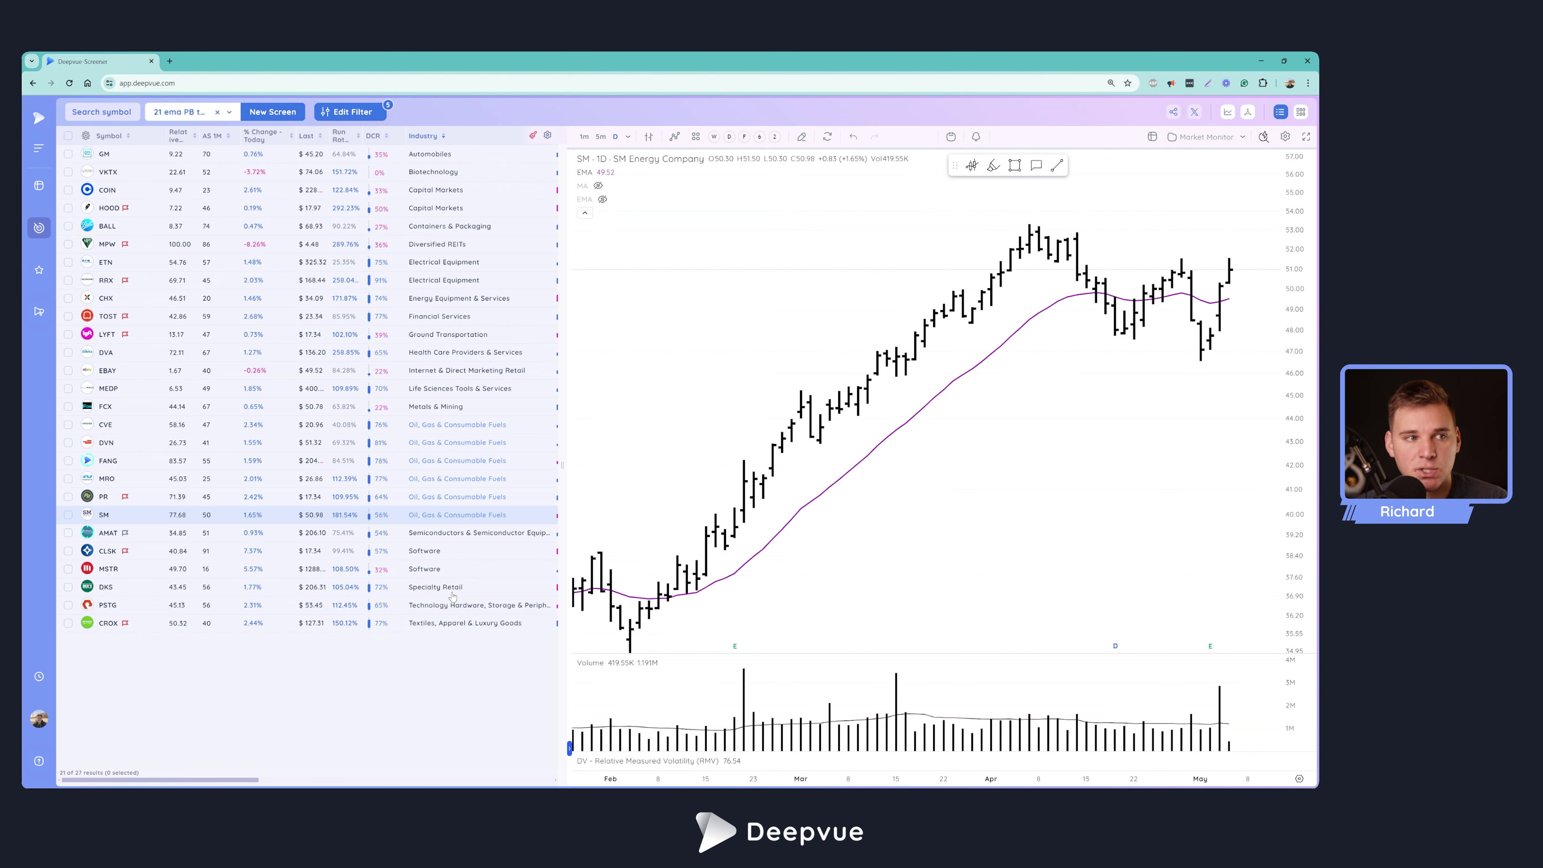
Step: Open the Filters panel for the '21 ema PB tutorial' screen to see its applied filters
click(353, 112)
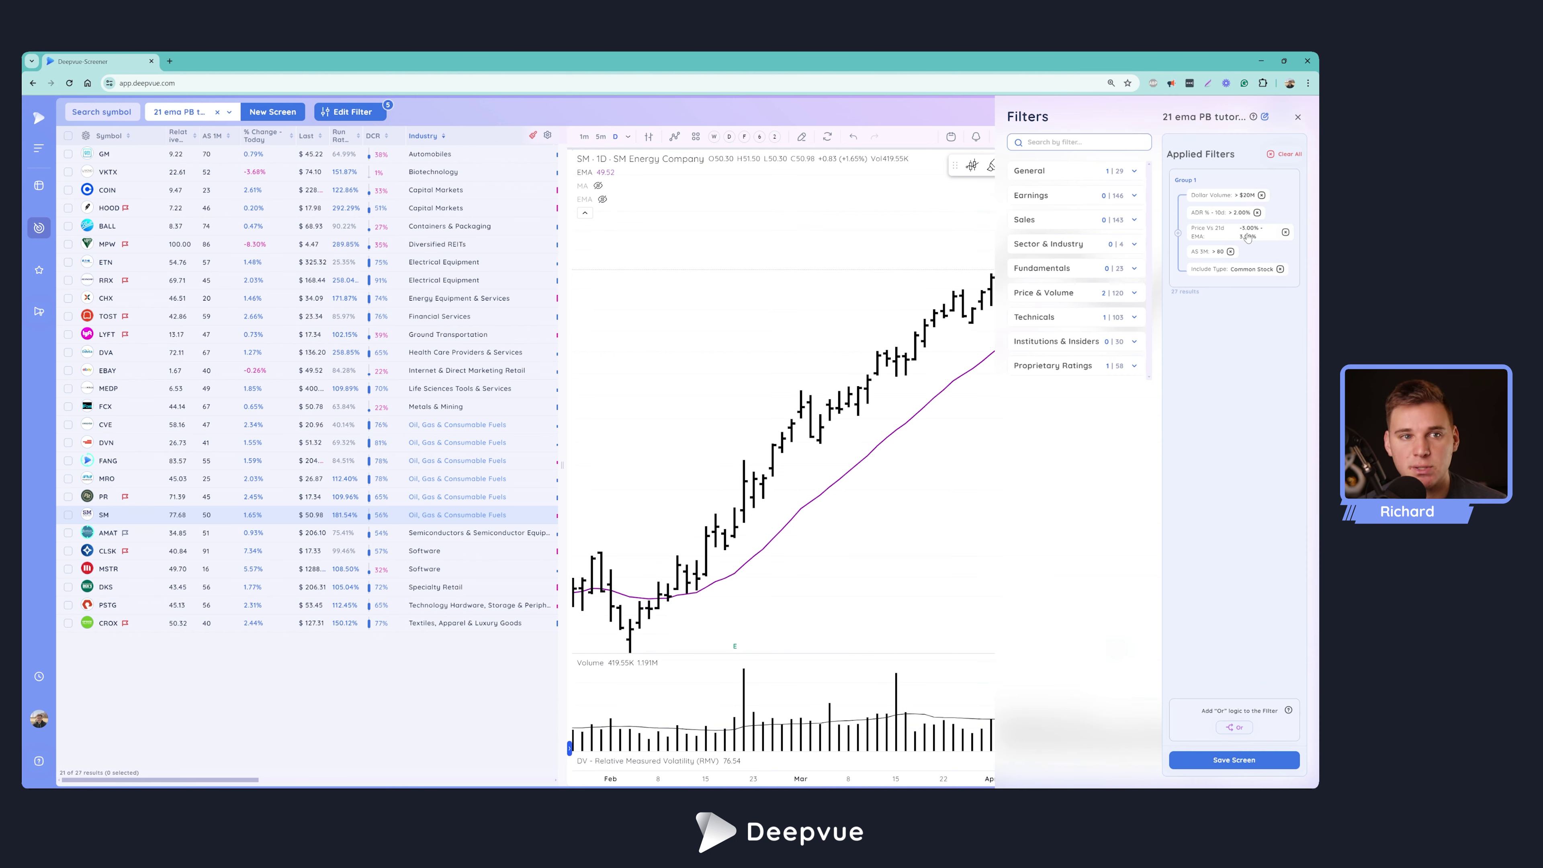